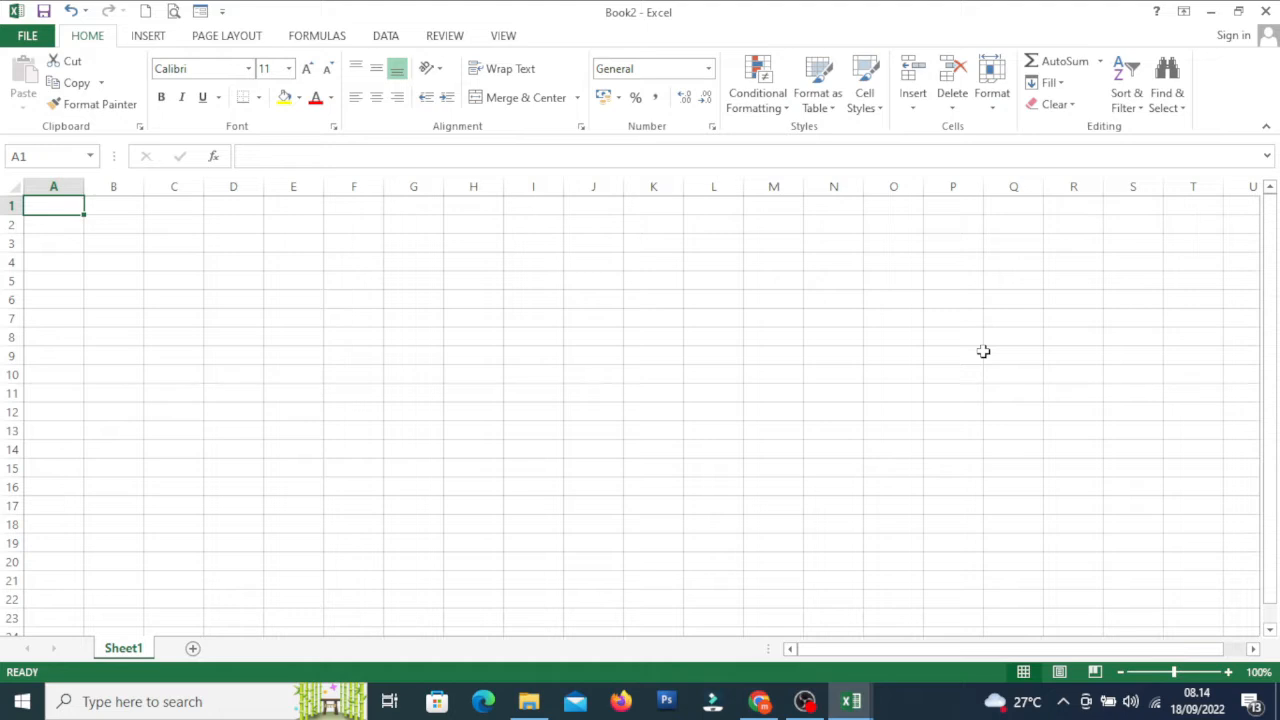
# - Enter the headings BILANGAN 1 in B2 and BILANGAN 2 in C2, and fit both column widths to the text
pyautogui.click(111, 225)
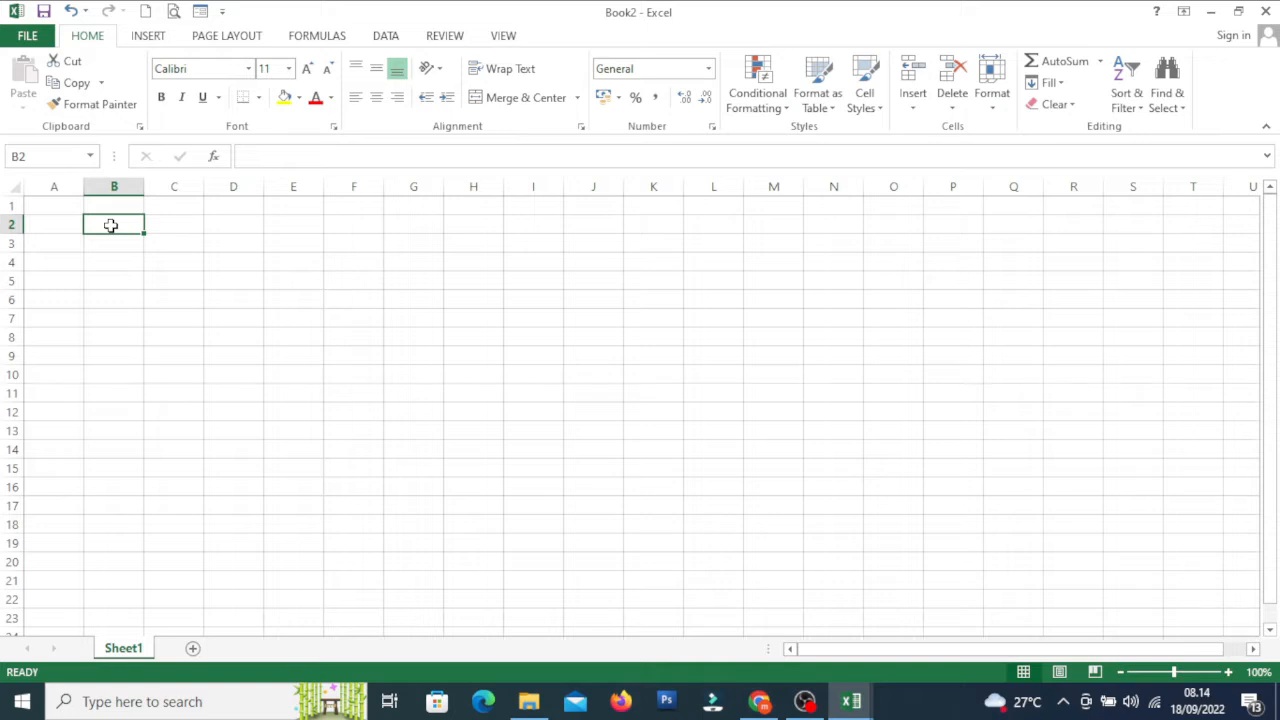
pyautogui.write('BILANGAN')
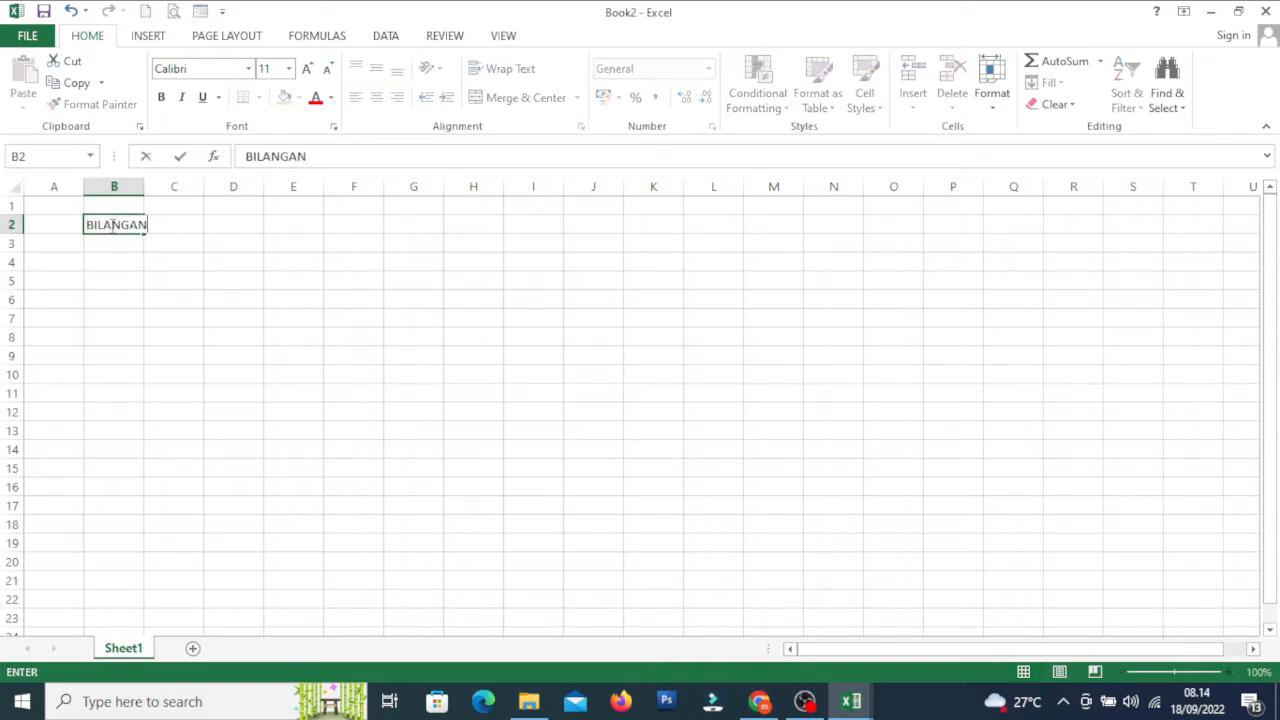
pyautogui.write(' 1')
pyautogui.press('Tab')
pyautogui.write('BILANGAN ')
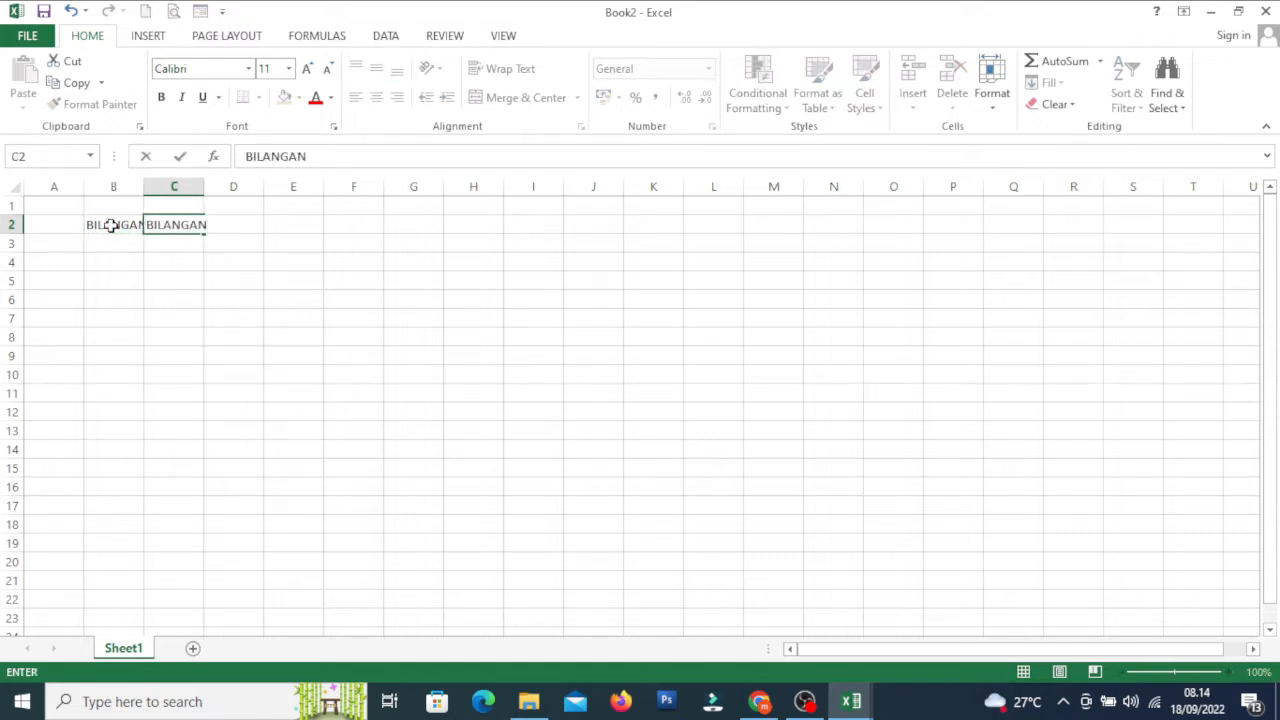
pyautogui.write('2')
pyautogui.click(229, 334)
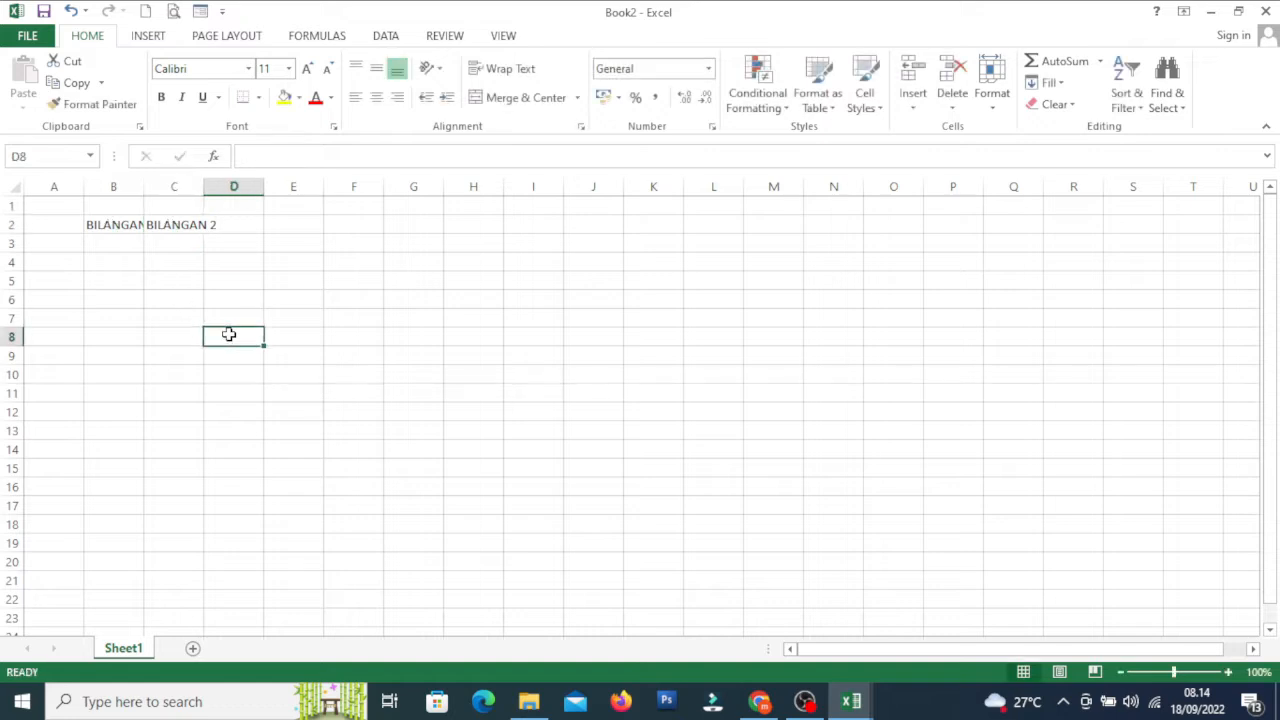
pyautogui.doubleClick(144, 189)
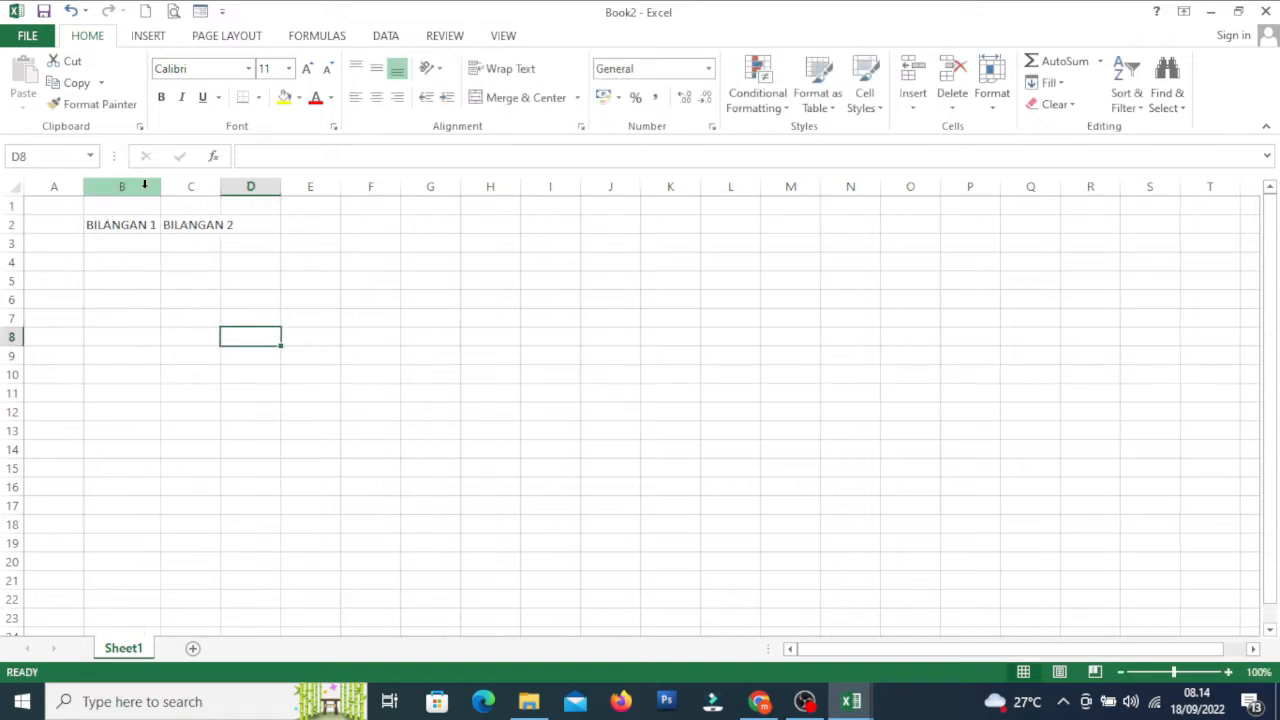
pyautogui.doubleClick(222, 183)
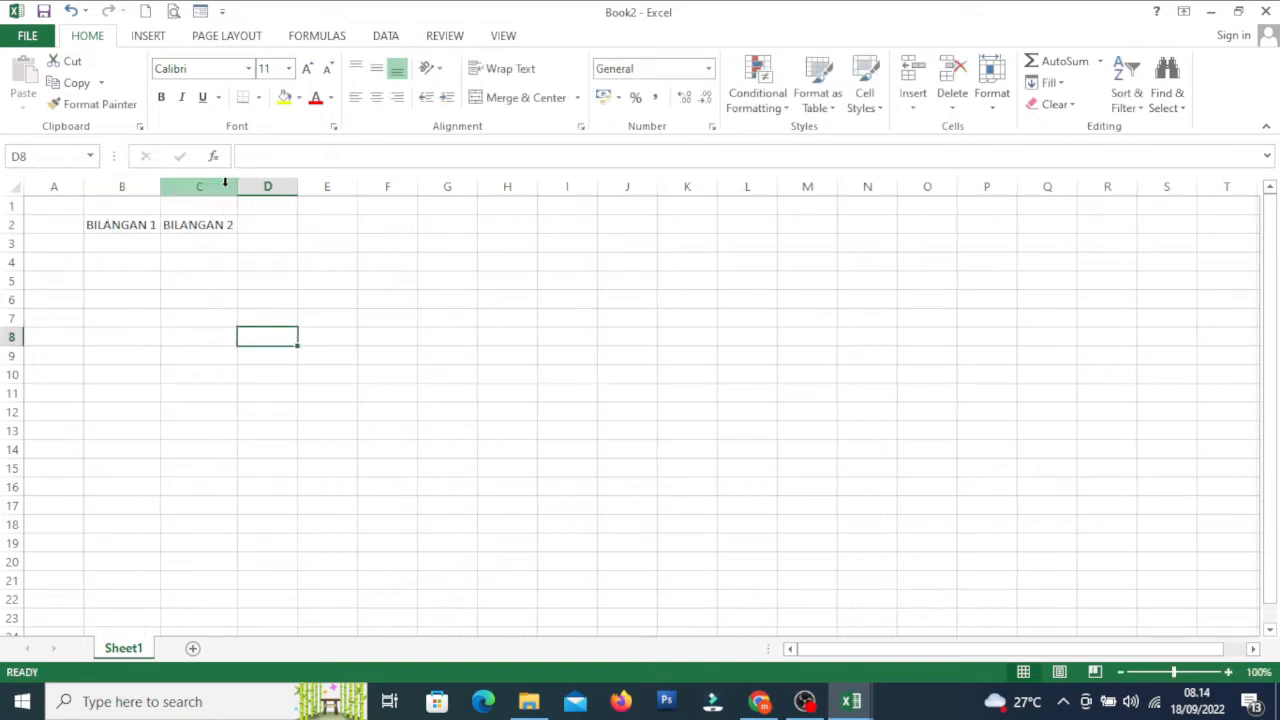
# - Fill B3 to B8 under BILANGAN 1 with the numbers 8, 9, 7, 6, 5 and 4
pyautogui.click(122, 244)
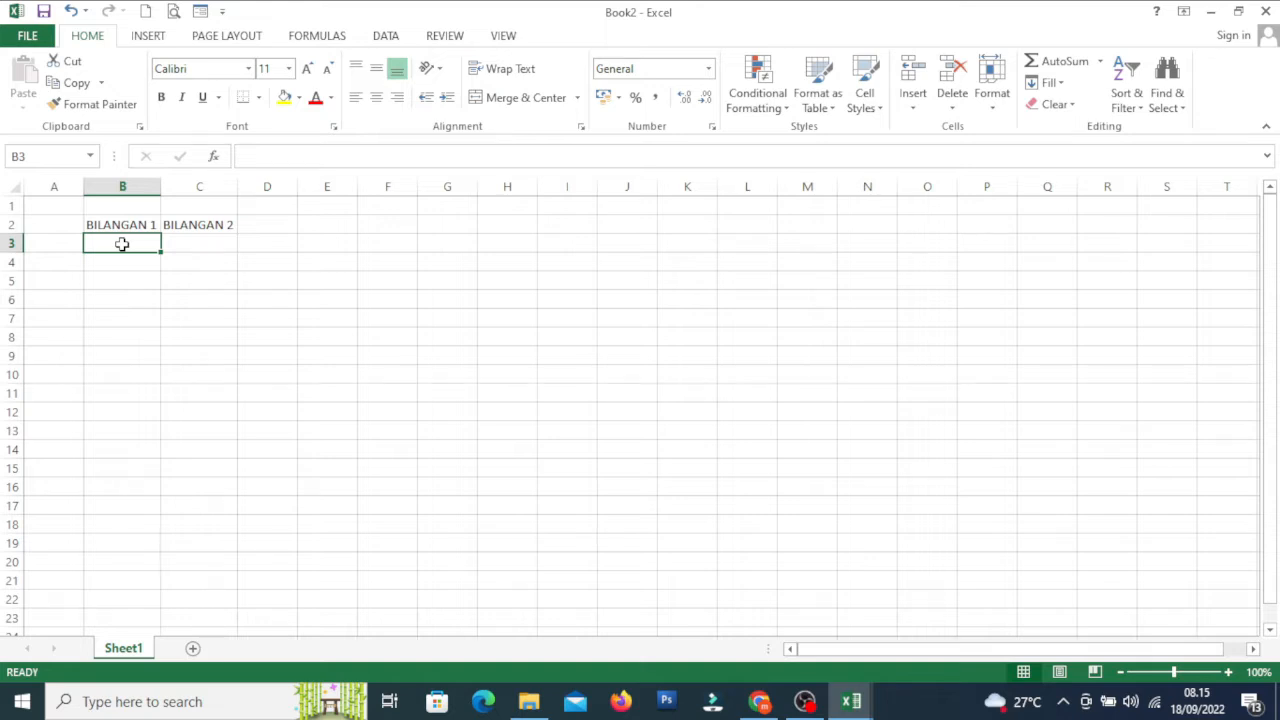
pyautogui.write('8 ')
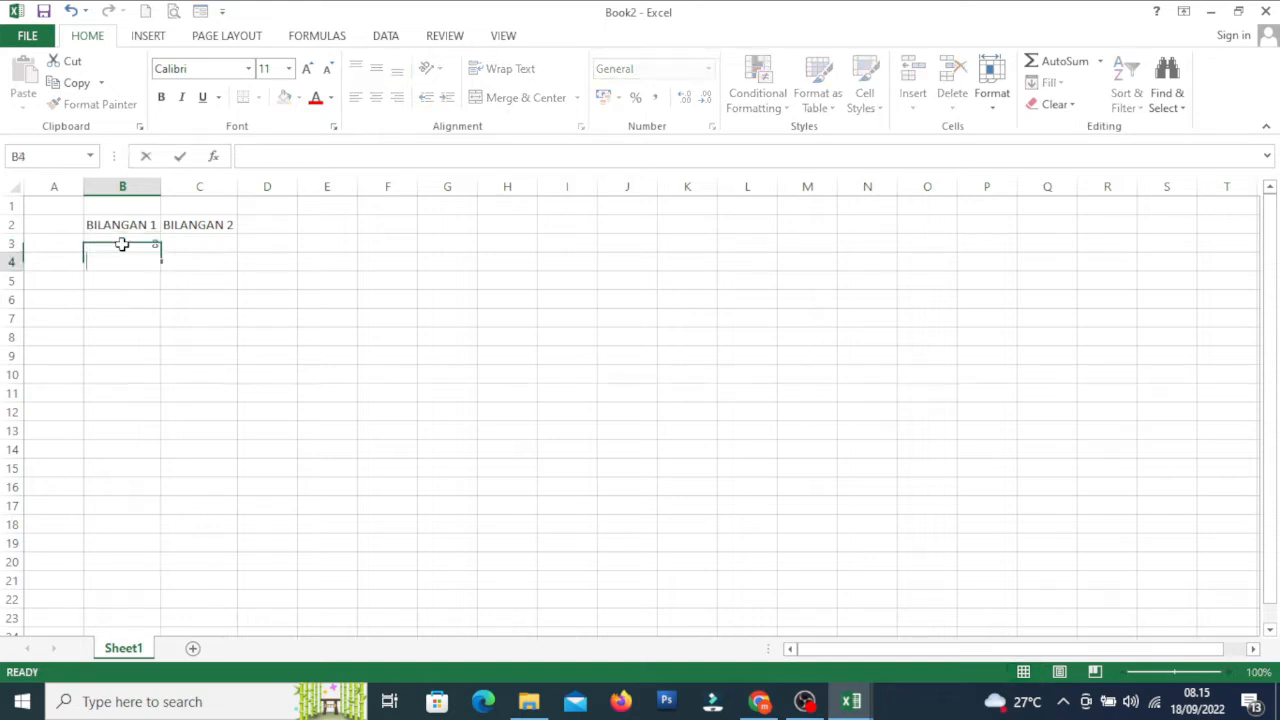
pyautogui.write('9 7 6 5')
pyautogui.press('Return')
pyautogui.write('4')
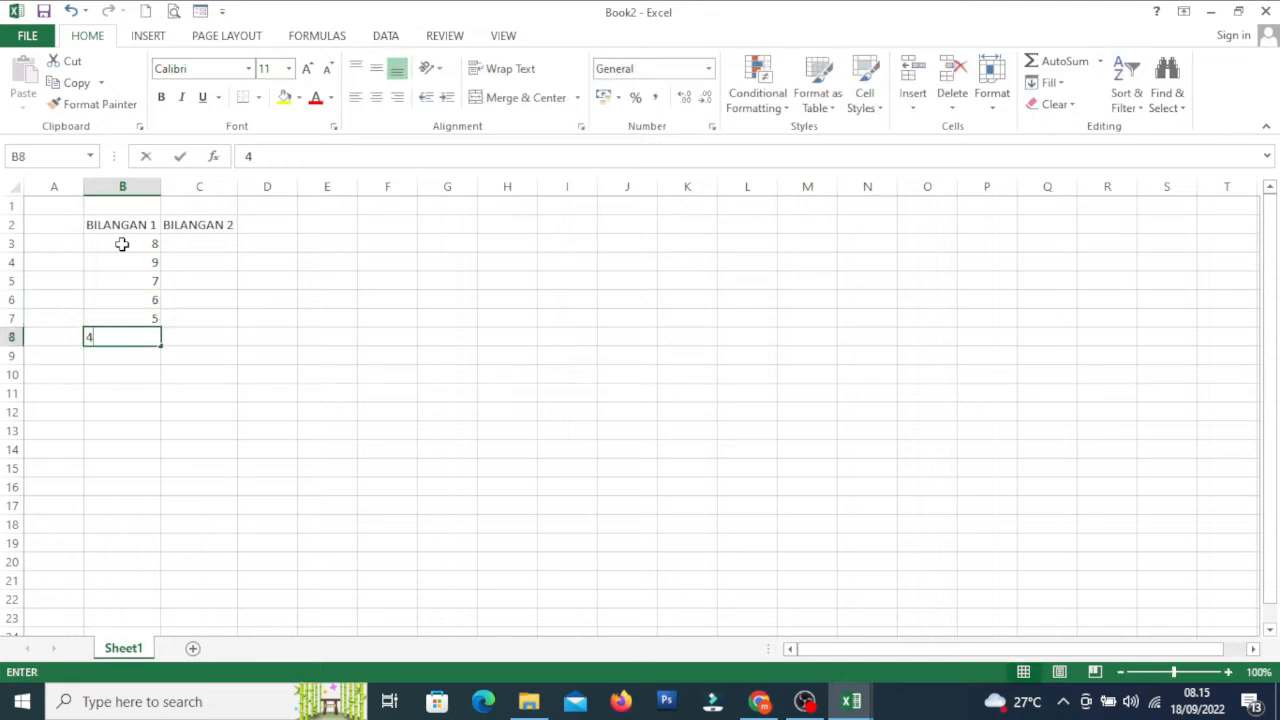
# - Fill C3 to C8 under BILANGAN 2 with the numbers 3, 2, 6, 5, 4 and 2
pyautogui.click(199, 247)
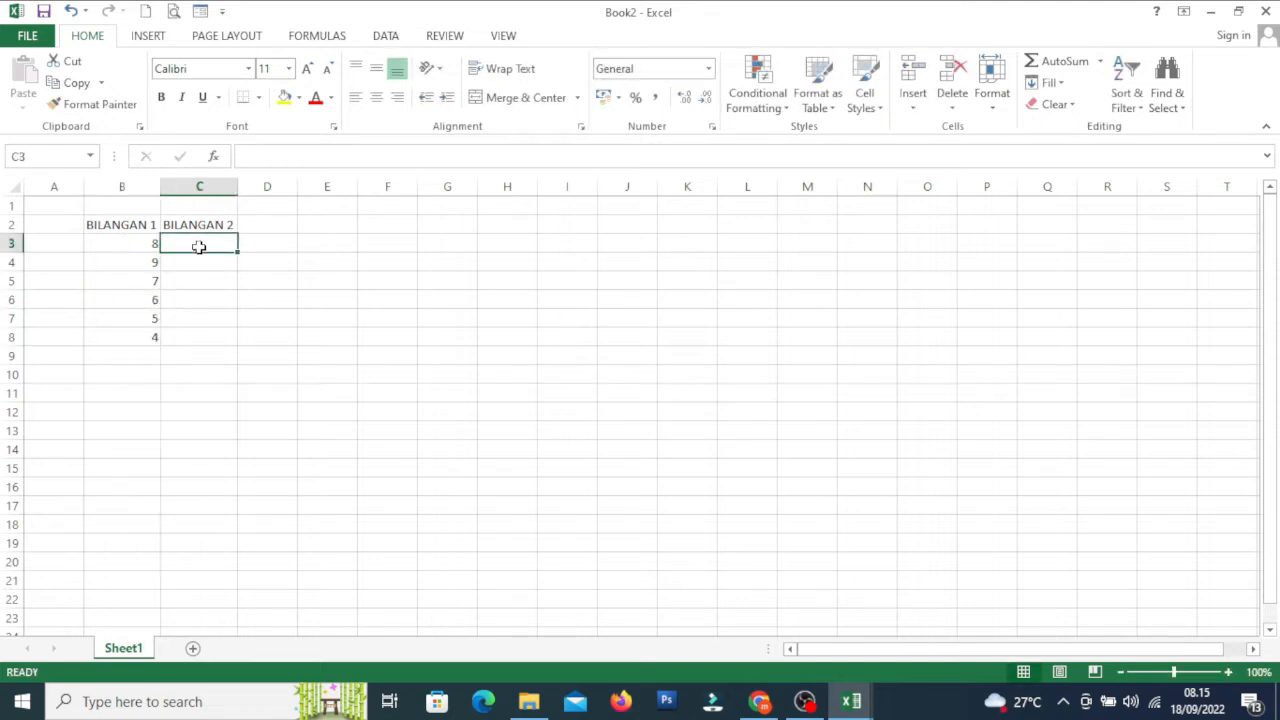
pyautogui.write('3 2 6 ')
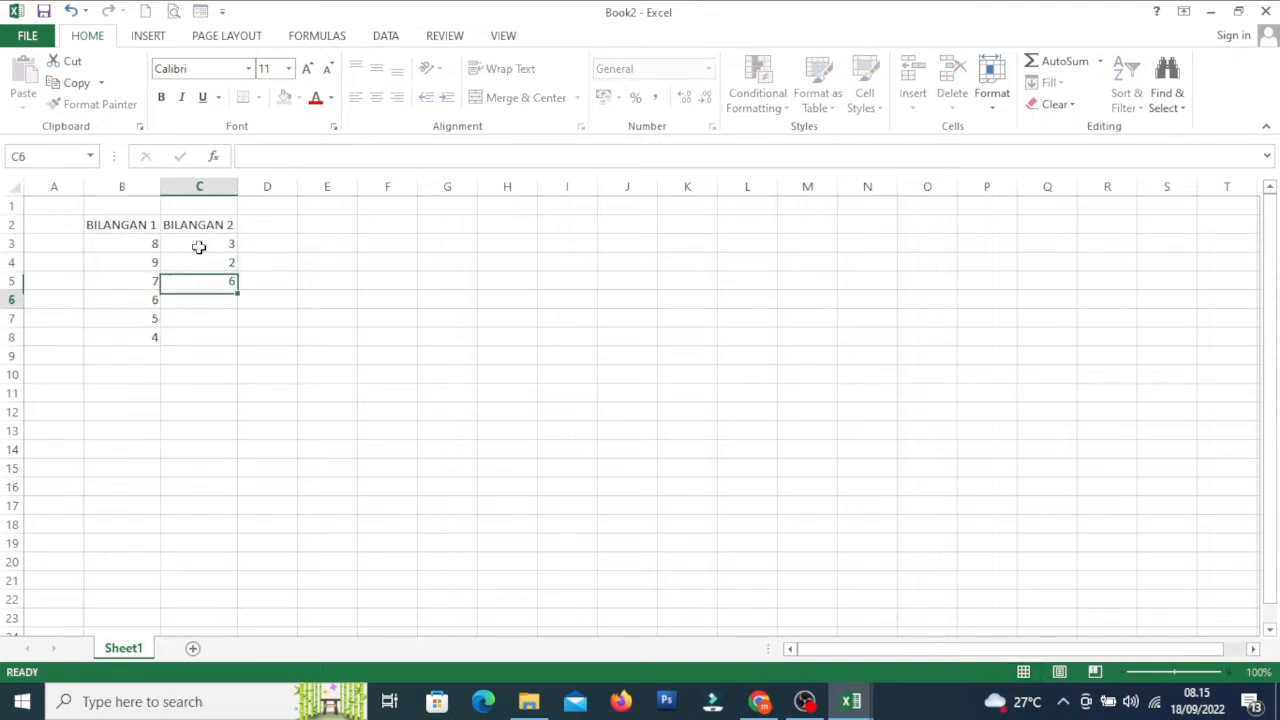
pyautogui.write('5 4')
pyautogui.press('Return')
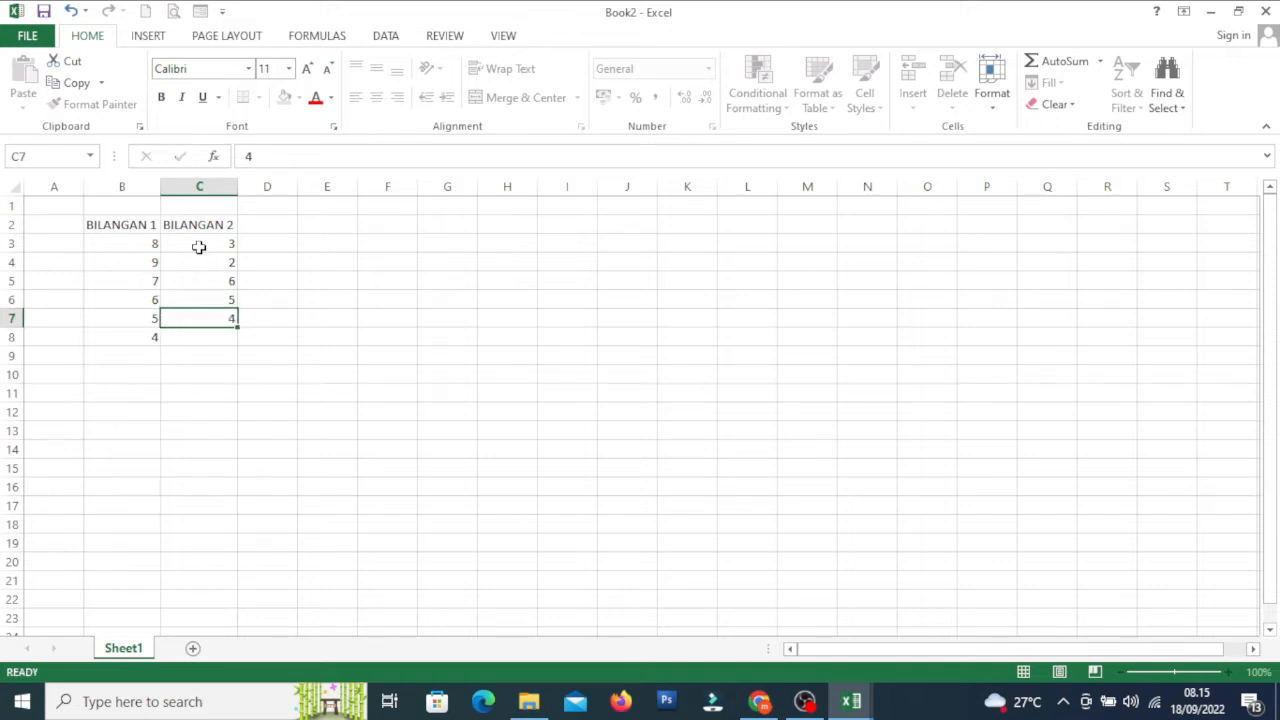
pyautogui.write('2')
pyautogui.click(199, 247)
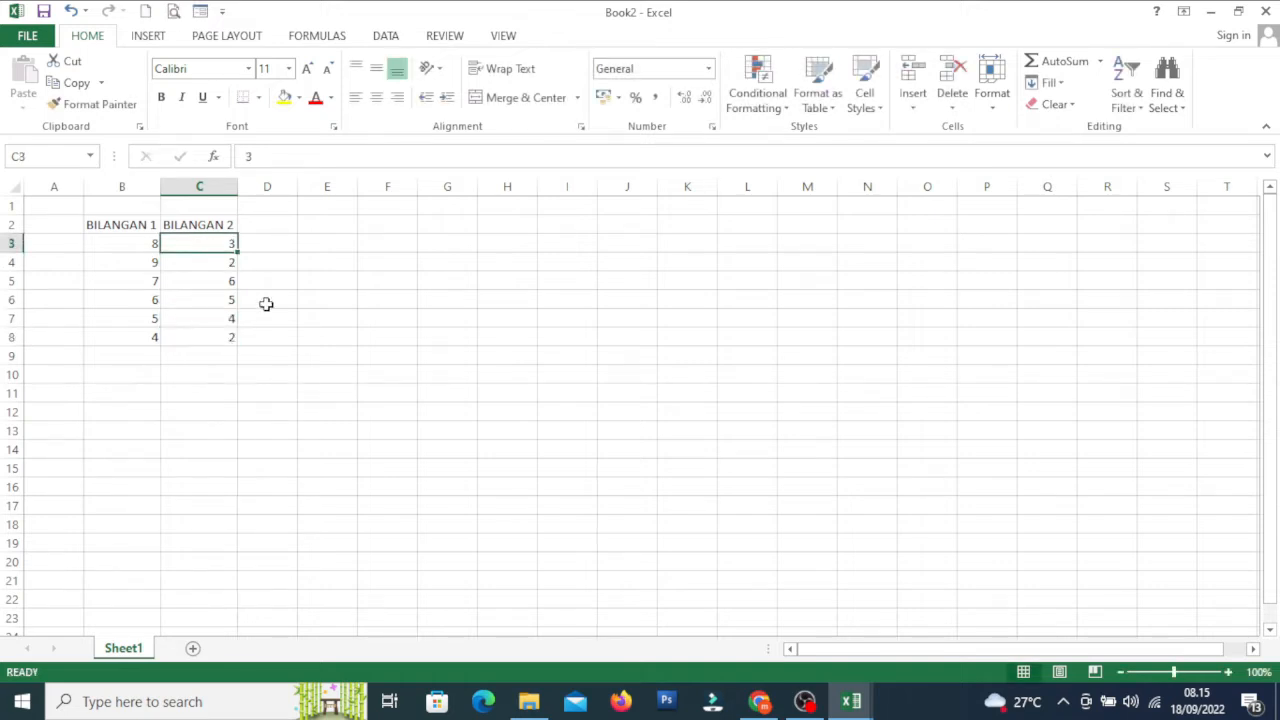
# - Widen columns D, E and F, and enter the headings PENJUMLAHAN in D2 and PENGURANGAN in E2
pyautogui.click(286, 354)
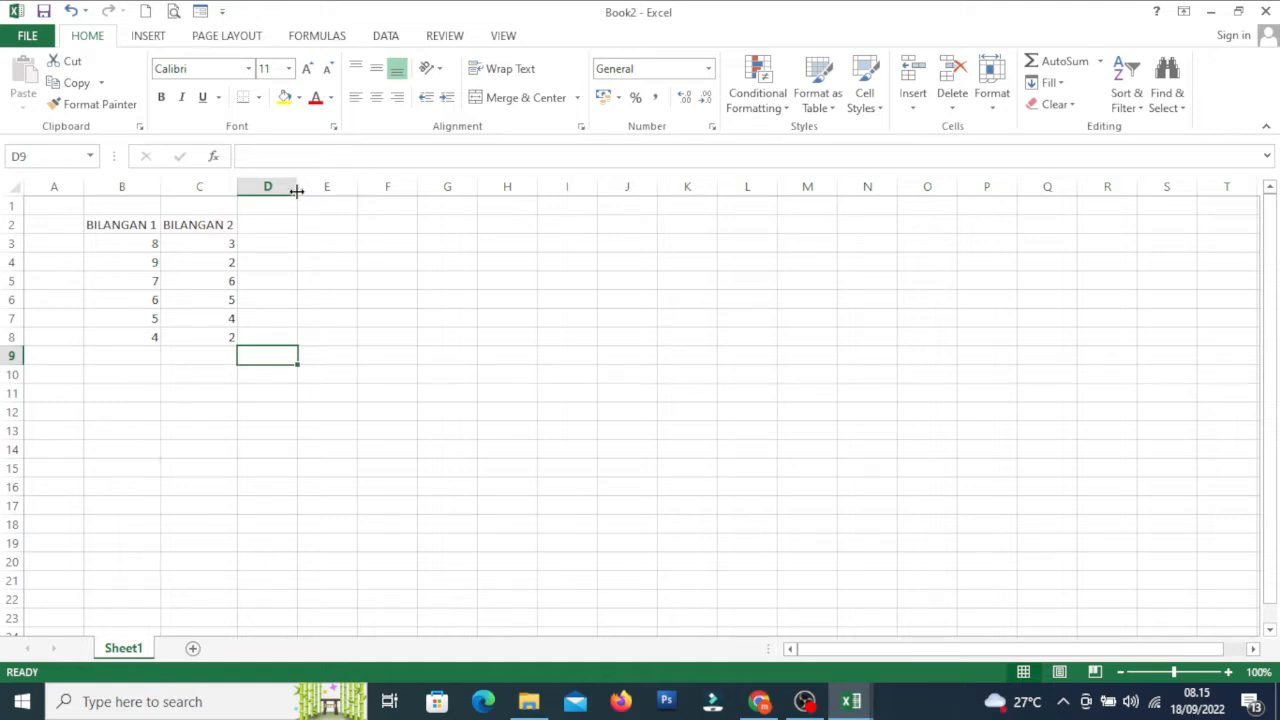
pyautogui.moveTo(297, 187); pyautogui.dragTo(522, 190)
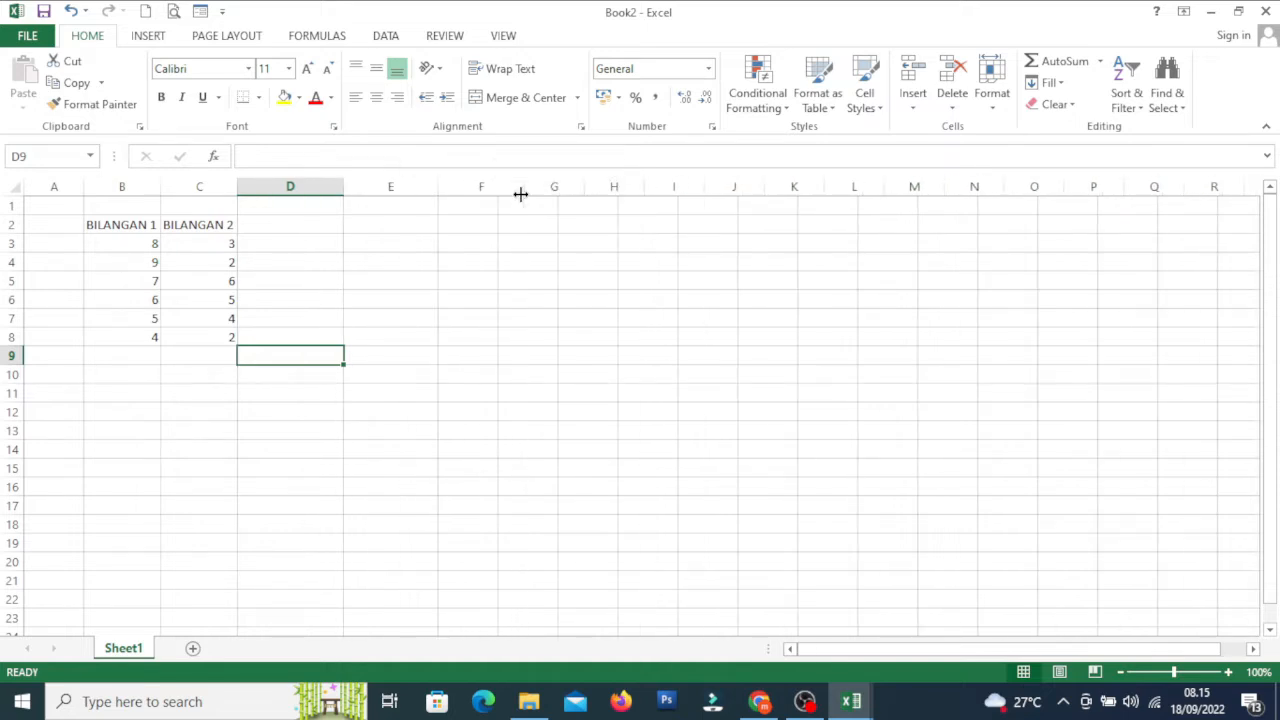
pyautogui.click(286, 226)
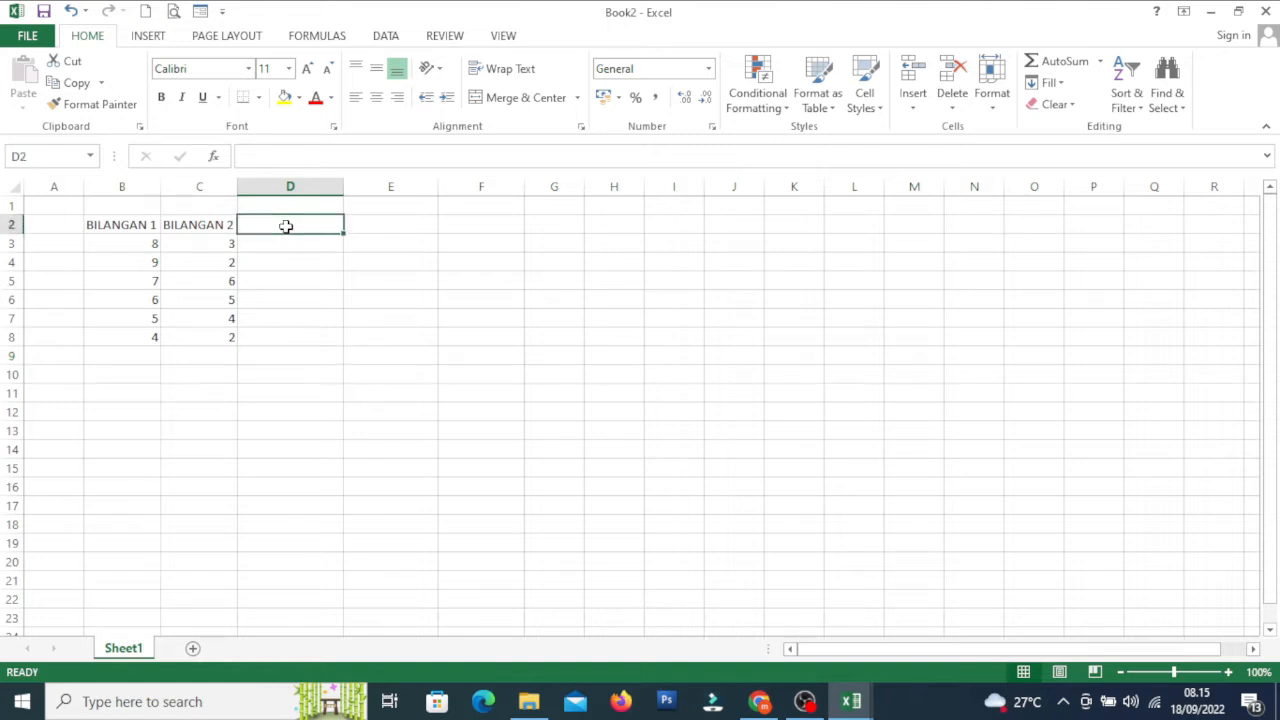
pyautogui.write('PENJU')
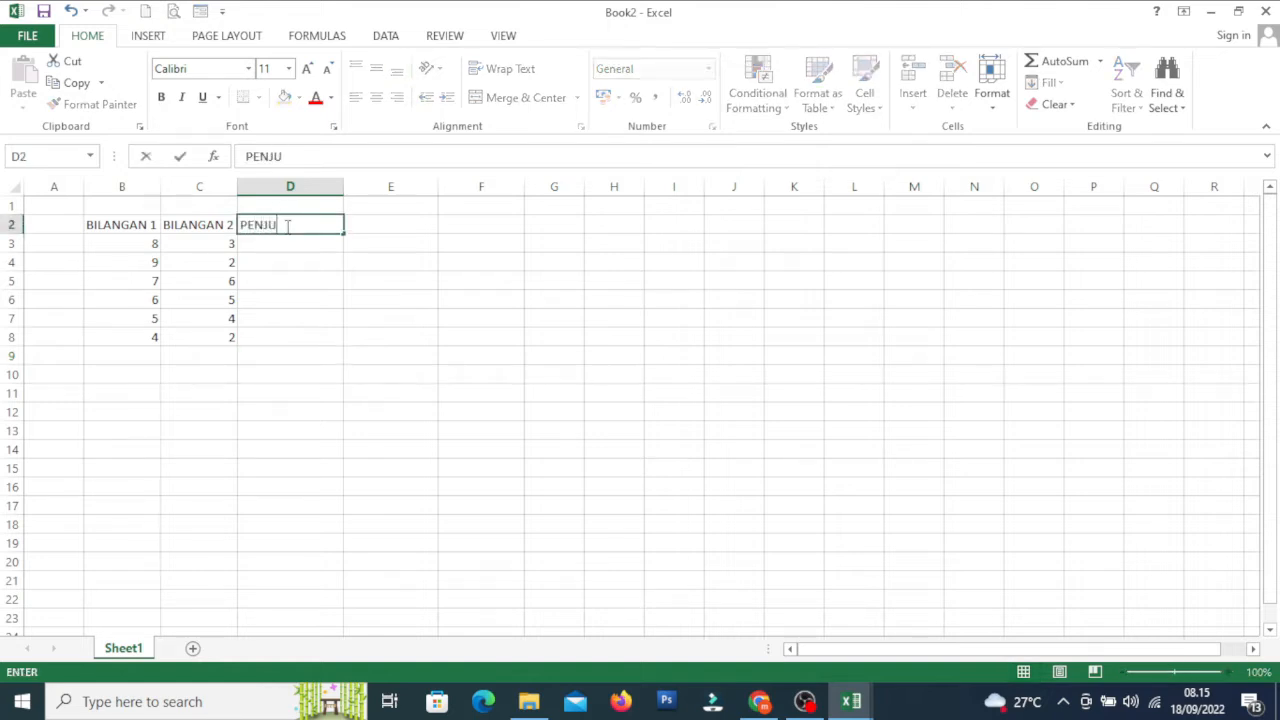
pyautogui.write('MLAHAN')
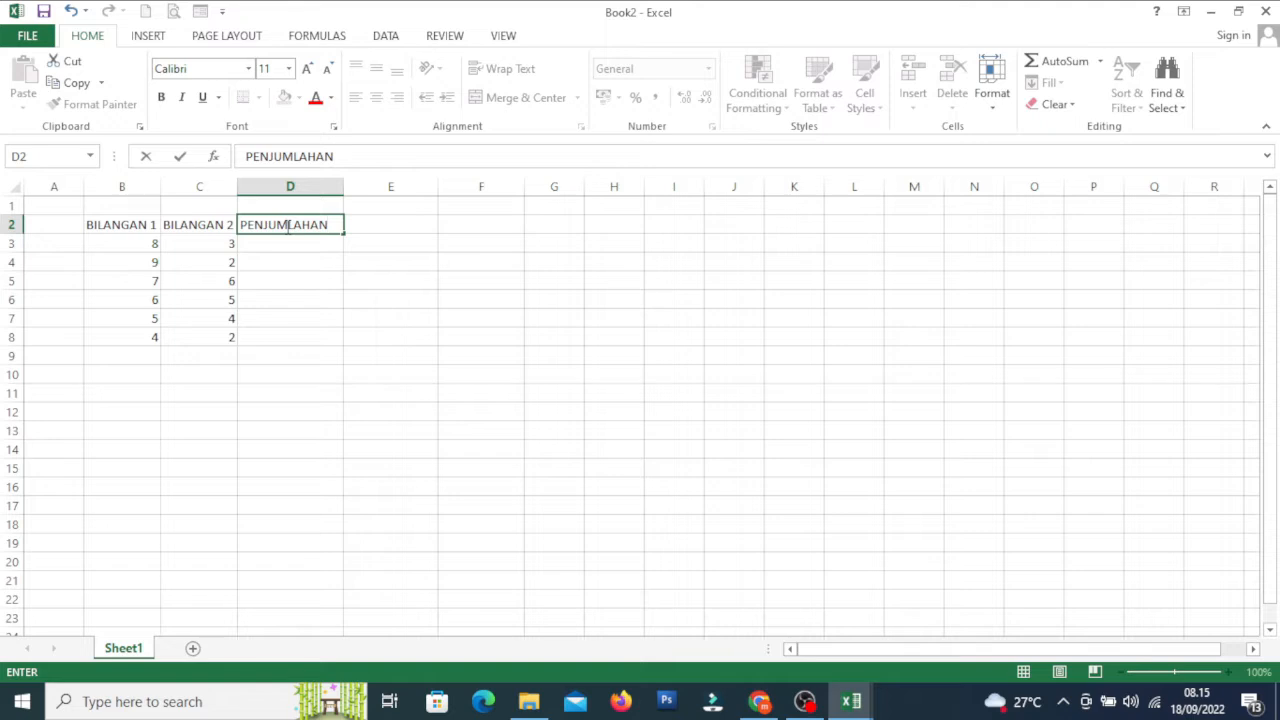
pyautogui.press('Tab')
pyautogui.write('PEN')
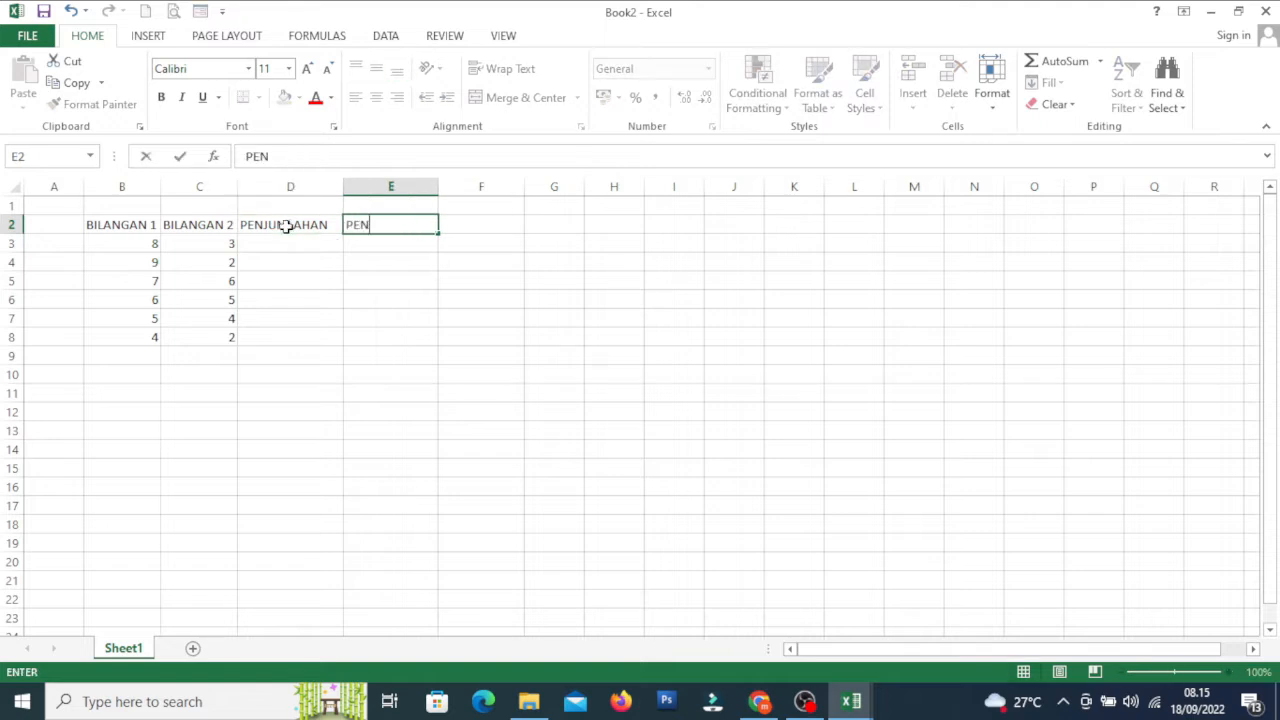
pyautogui.write('GURANGAN')
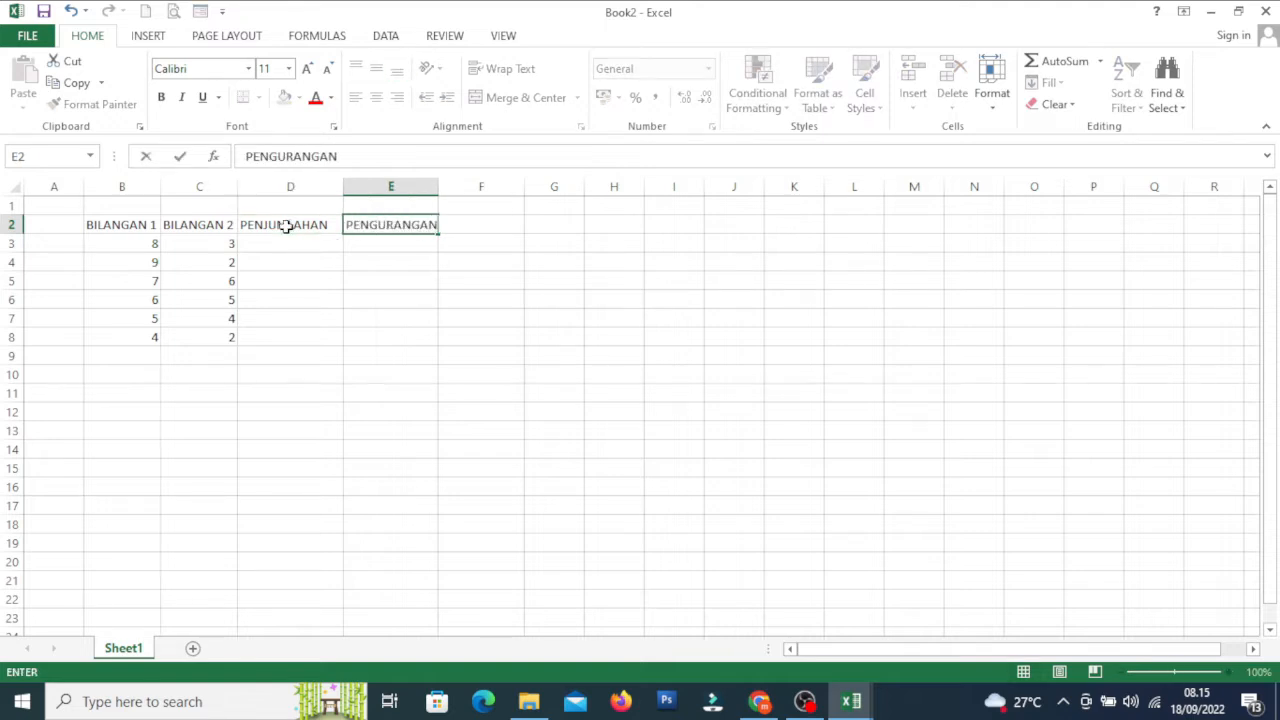
# - Enter the headings PERKALIAN in F2 and PEMBAGIAN in G2, and fit column G to its heading
pyautogui.press('Tab')
pyautogui.write('PERKALIAN')
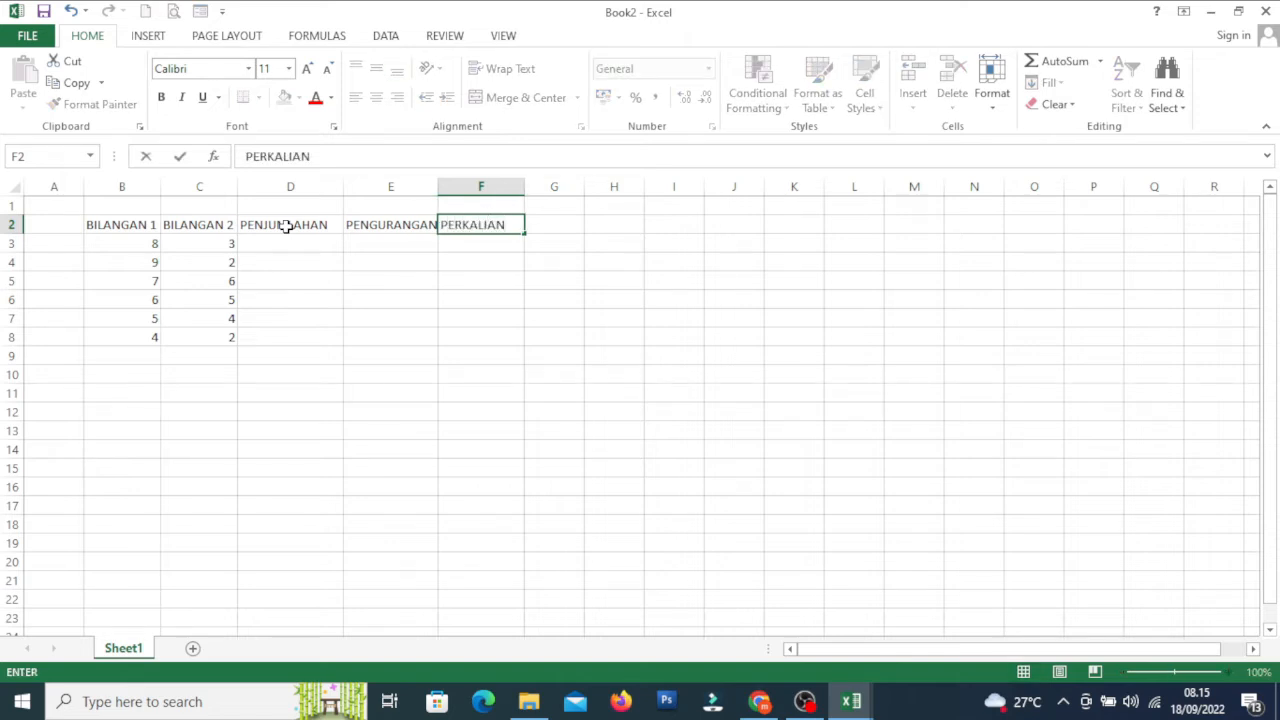
pyautogui.press('Tab')
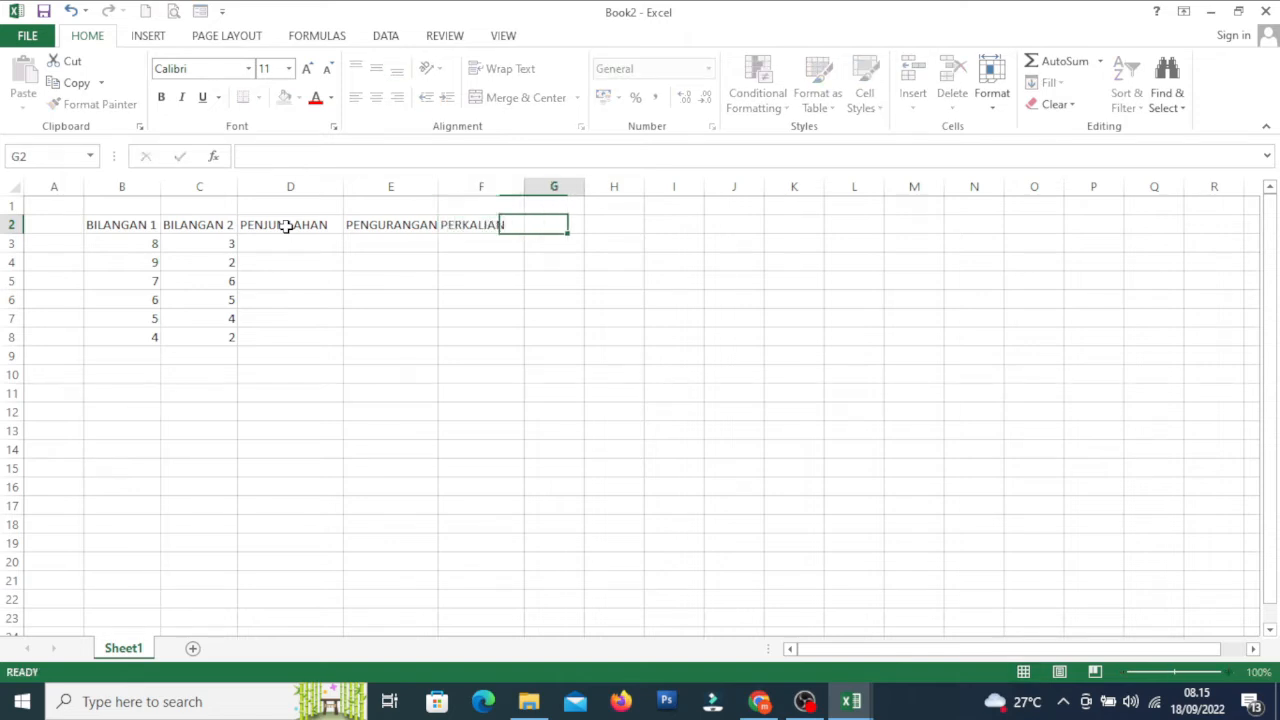
pyautogui.write('PEMBAGIAN')
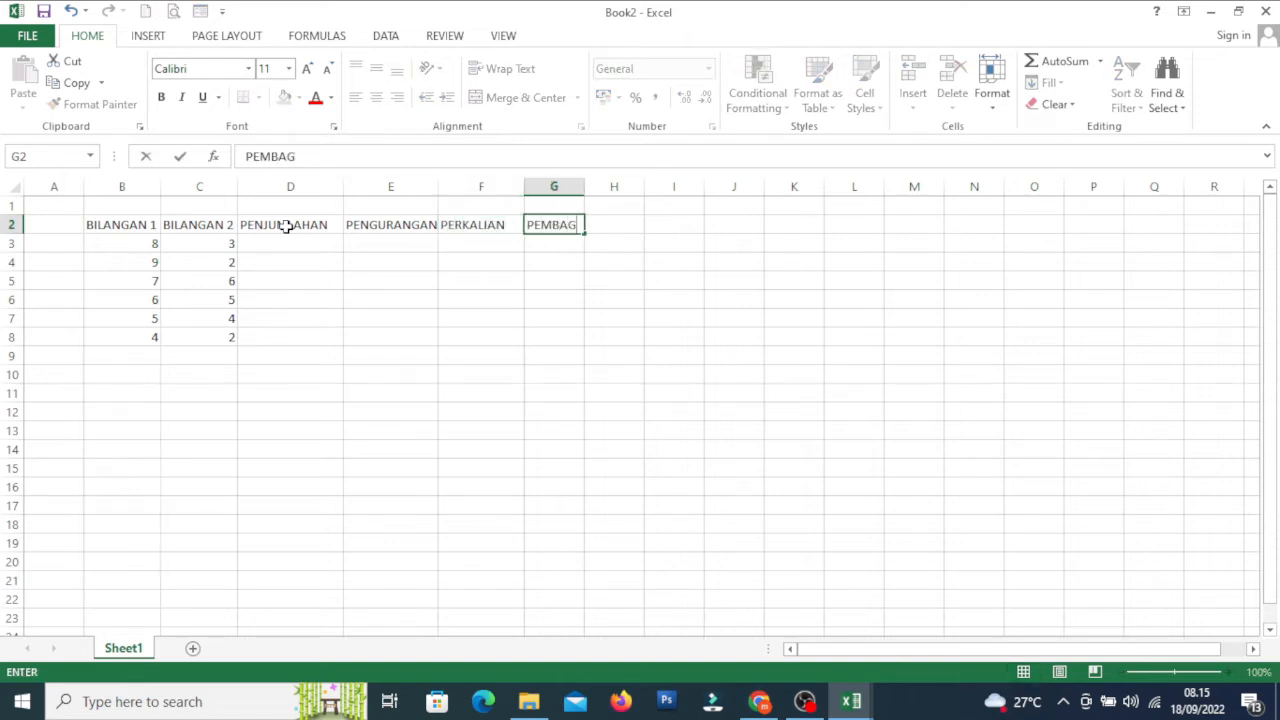
pyautogui.click(455, 362)
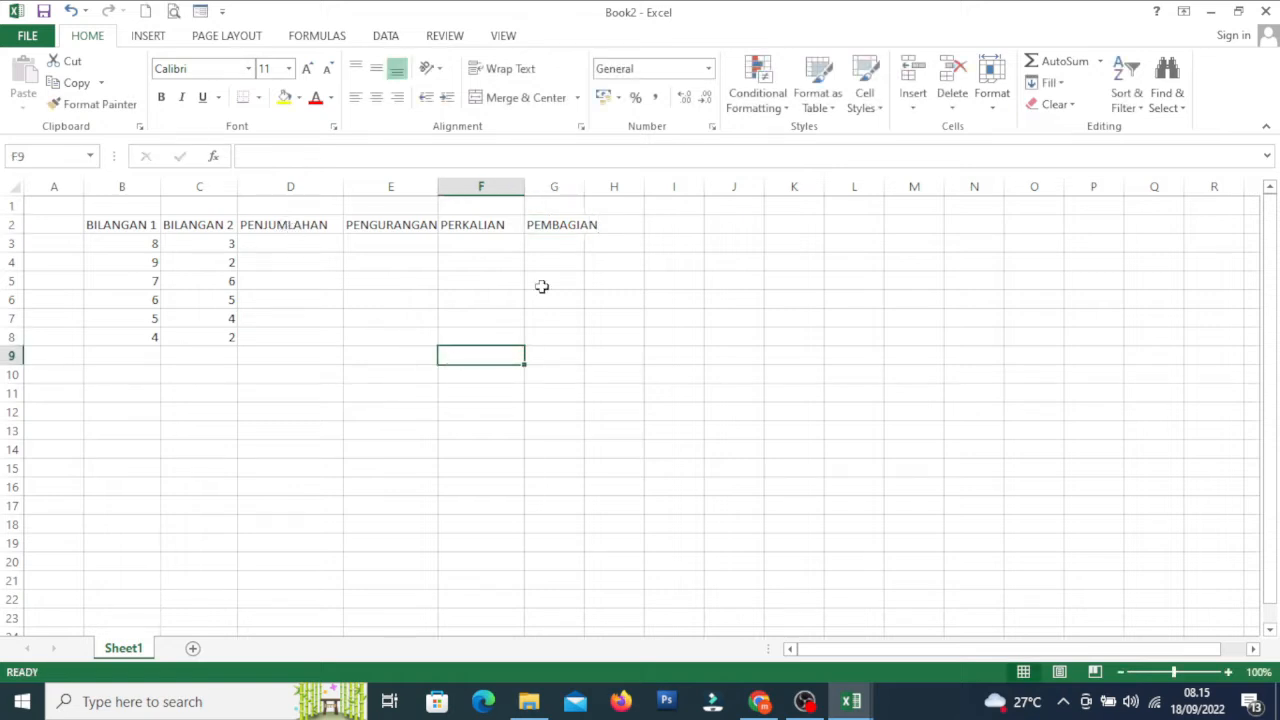
pyautogui.doubleClick(584, 189)
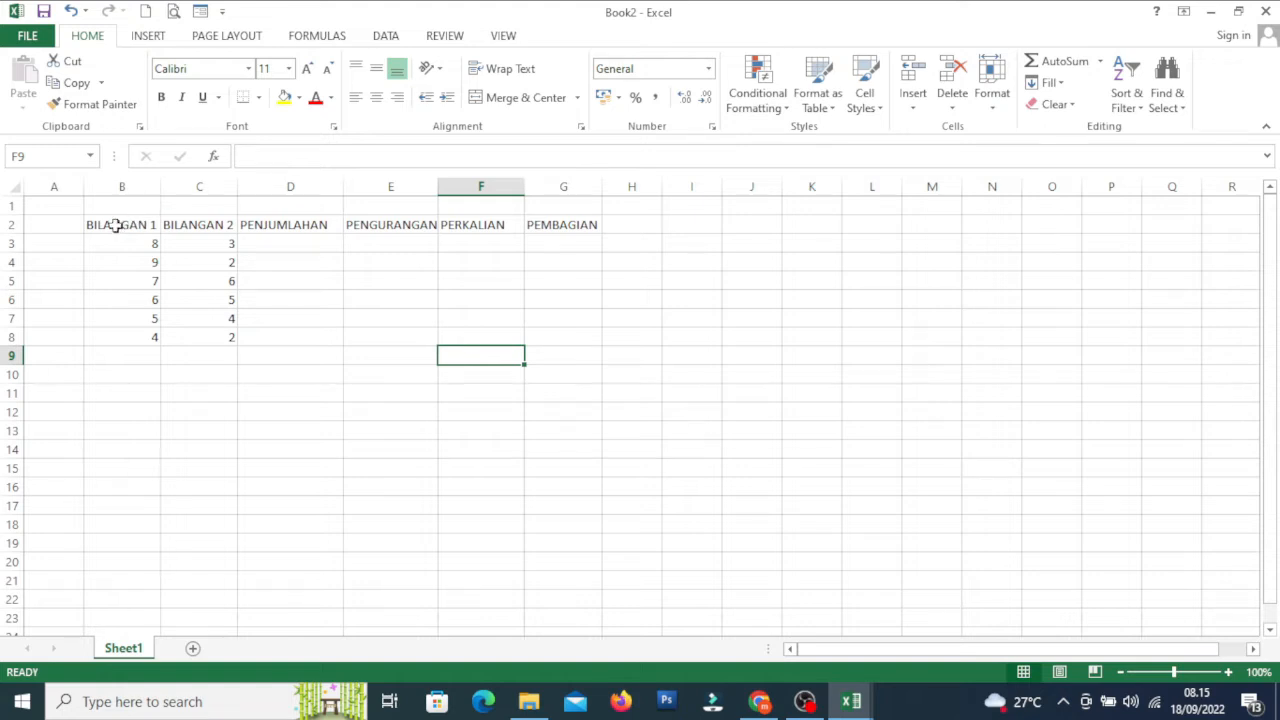
# - Apply all borders to the table range B2:G8
pyautogui.moveTo(116, 226); pyautogui.dragTo(563, 337)
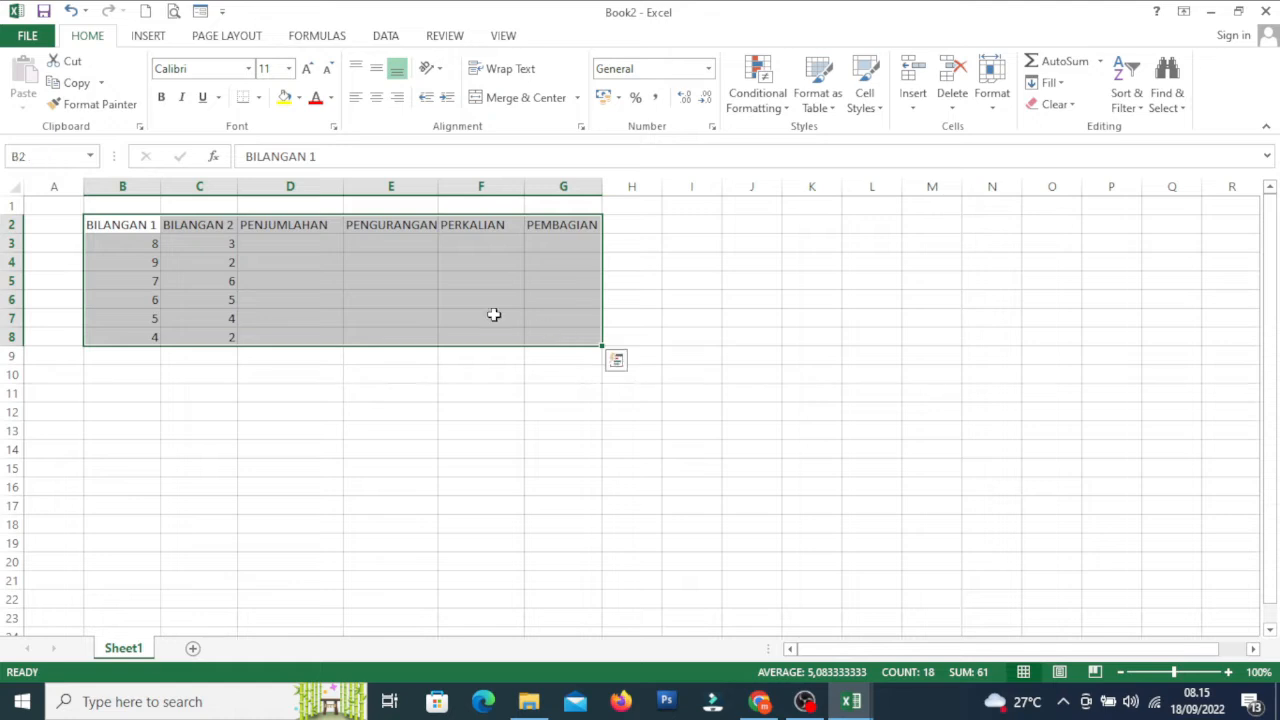
pyautogui.click(259, 98)
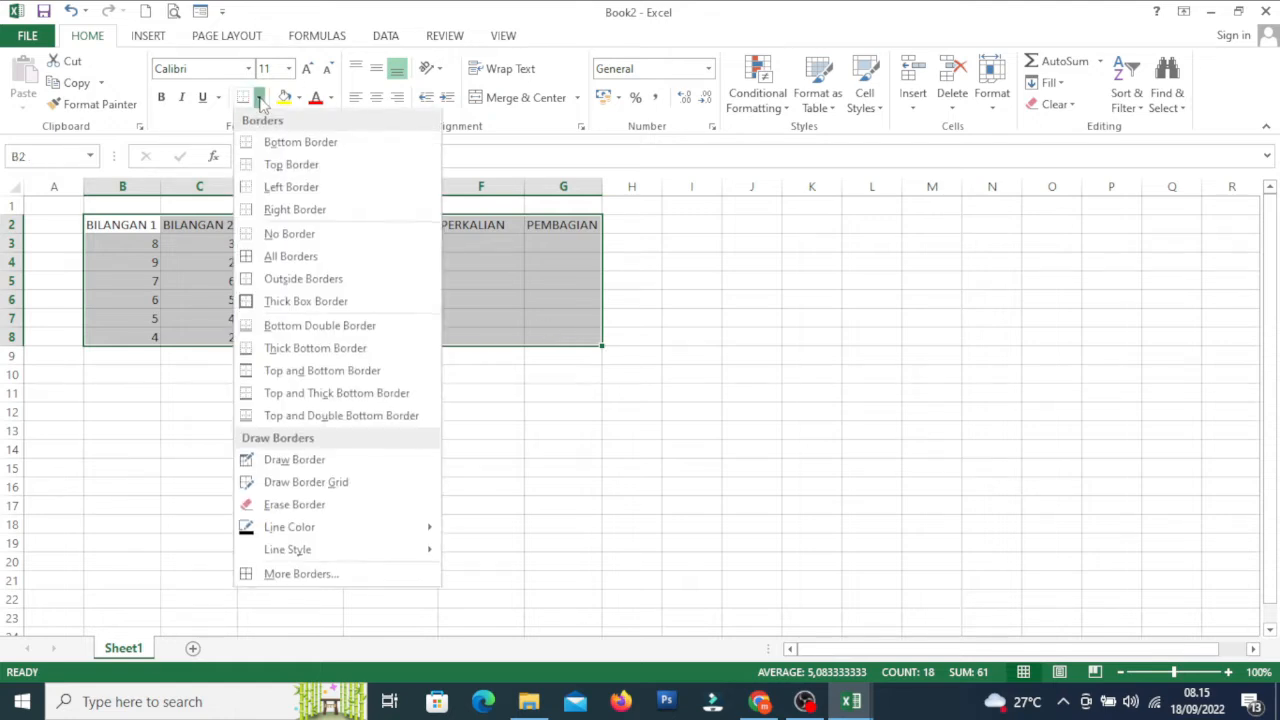
pyautogui.click(272, 257)
pyautogui.click(379, 510)
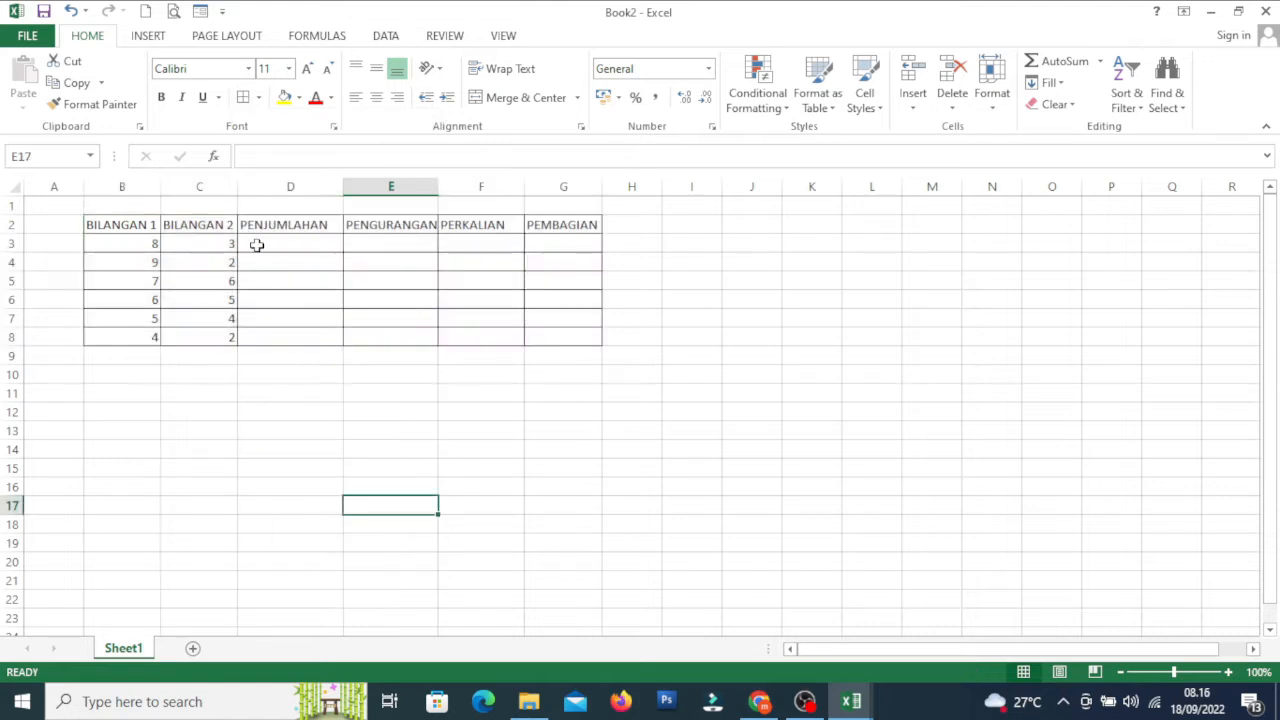
# - Widen columns B through G slightly so every table heading has some spare room
pyautogui.moveTo(239, 191); pyautogui.dragTo(245, 192)
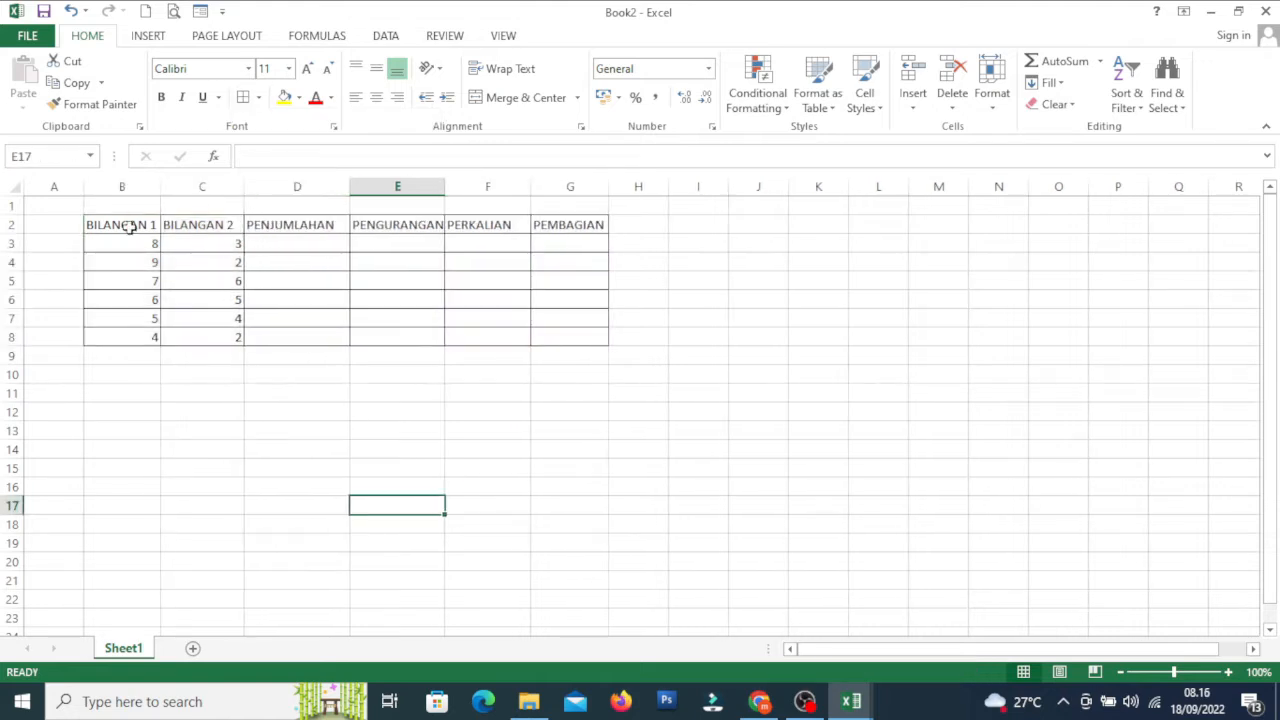
pyautogui.click(8, 225)
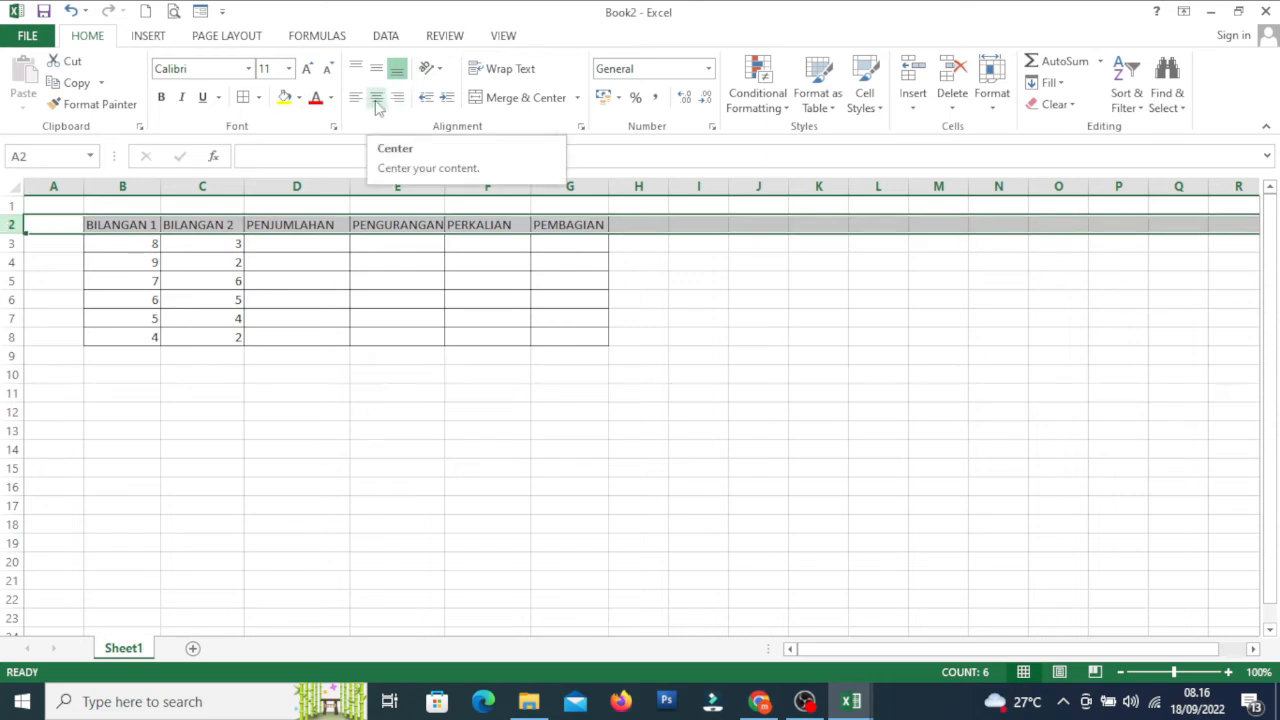
pyautogui.click(312, 418)
pyautogui.moveTo(160, 188); pyautogui.dragTo(176, 187)
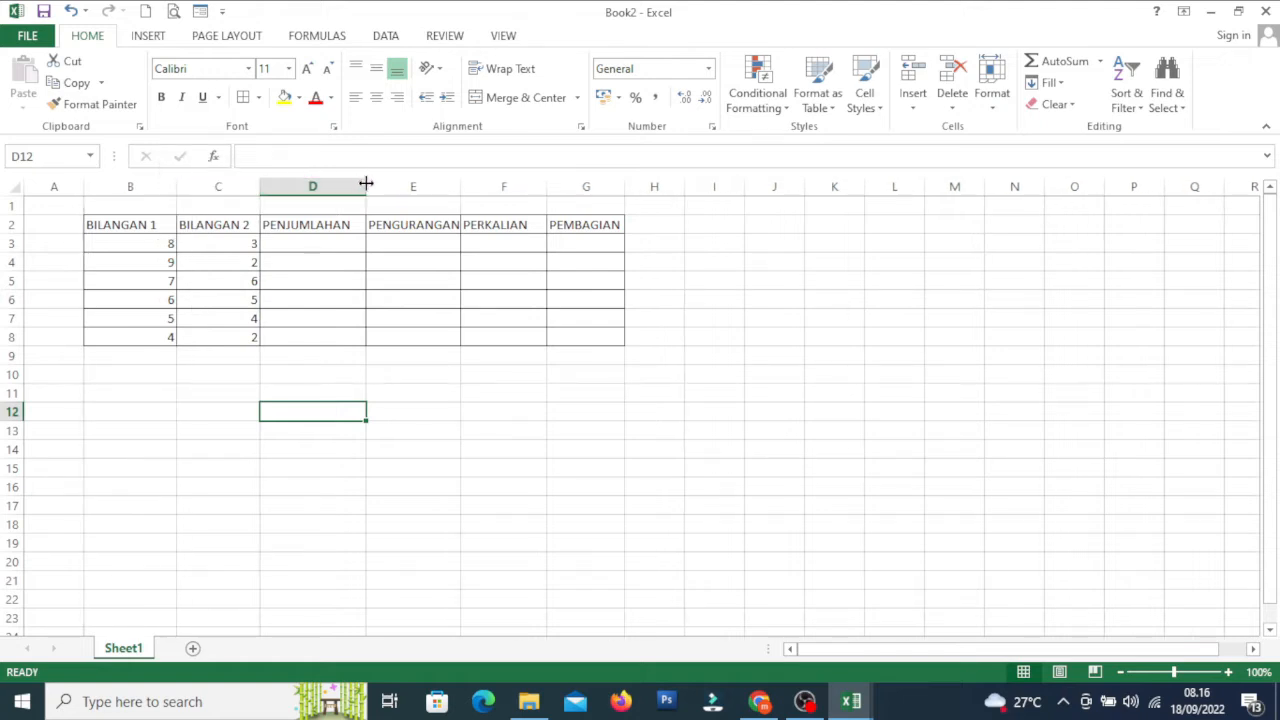
pyautogui.moveTo(366, 184); pyautogui.dragTo(372, 184)
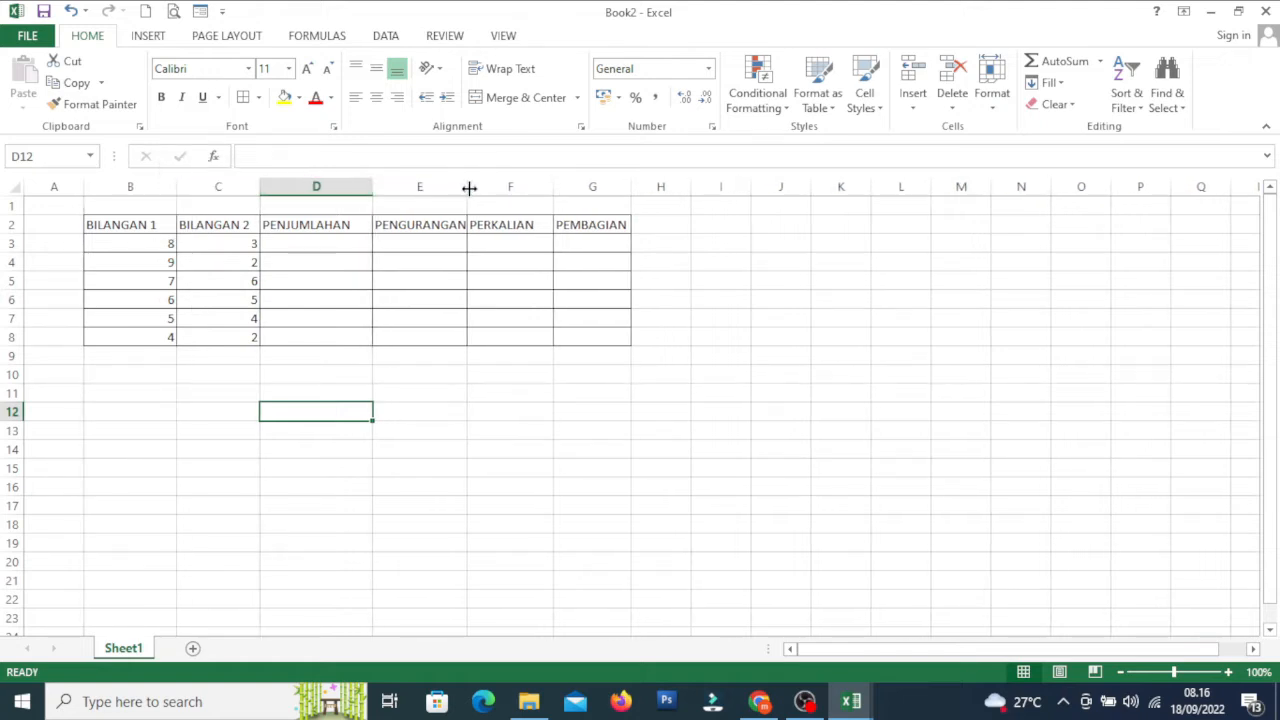
pyautogui.moveTo(467, 189); pyautogui.dragTo(496, 189)
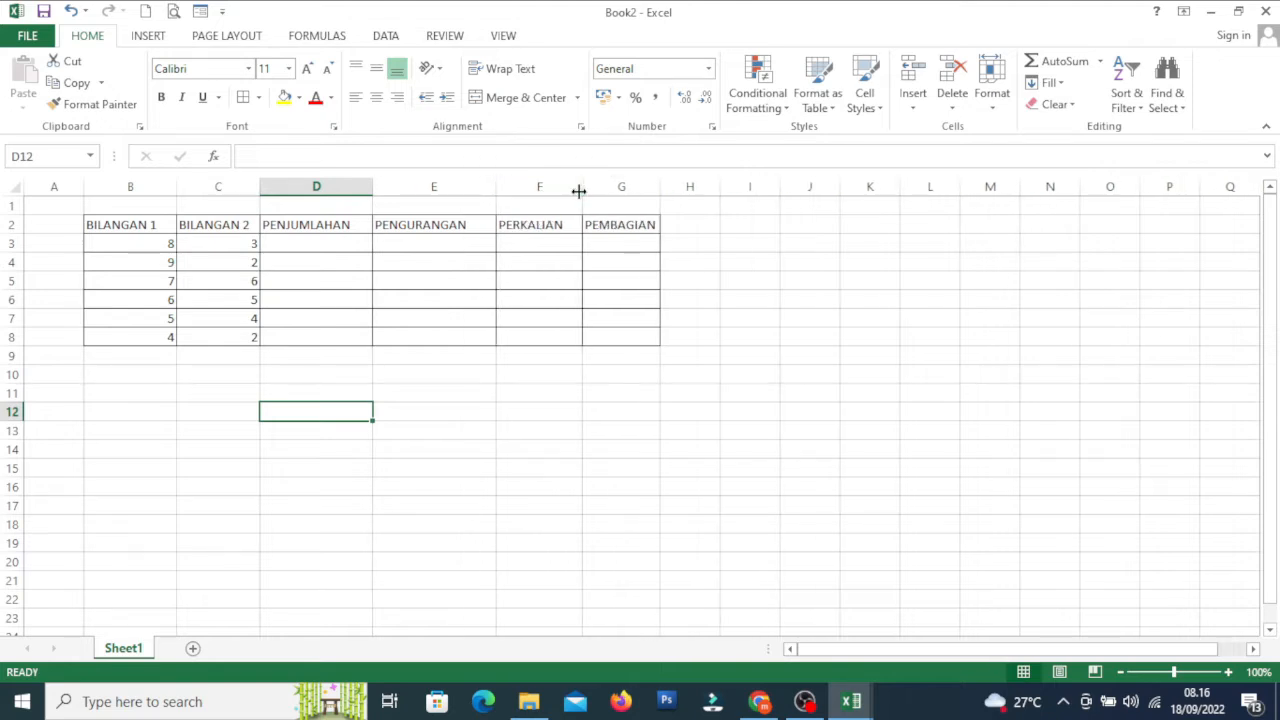
pyautogui.moveTo(661, 186); pyautogui.dragTo(675, 186)
pyautogui.moveTo(583, 187); pyautogui.dragTo(594, 187)
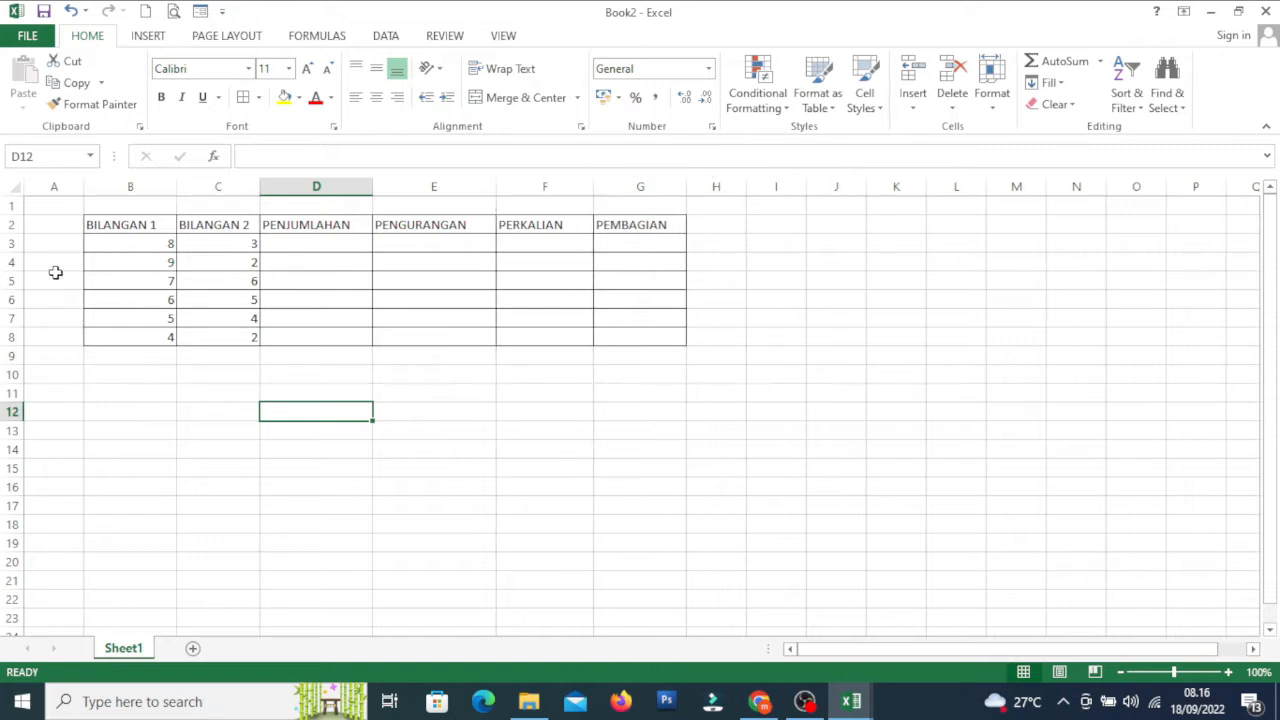
# - Centre the table headings in row 2 horizontally
pyautogui.click(8, 224)
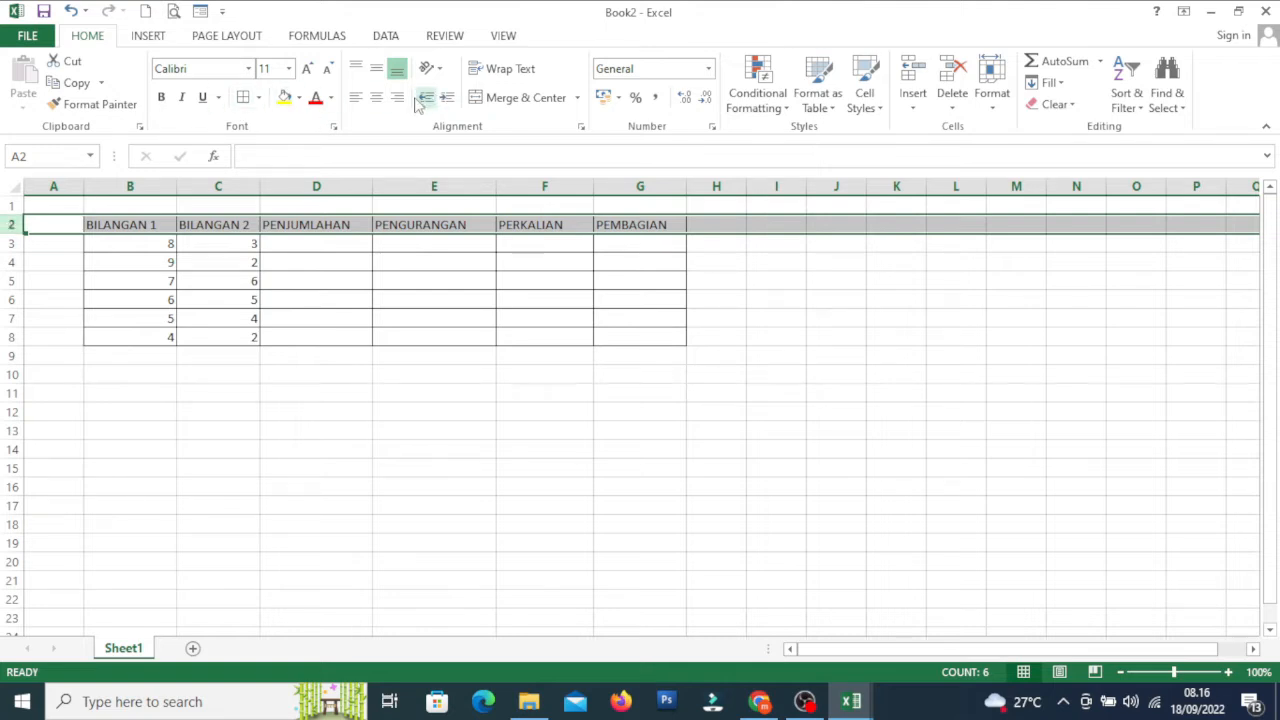
pyautogui.click(381, 101)
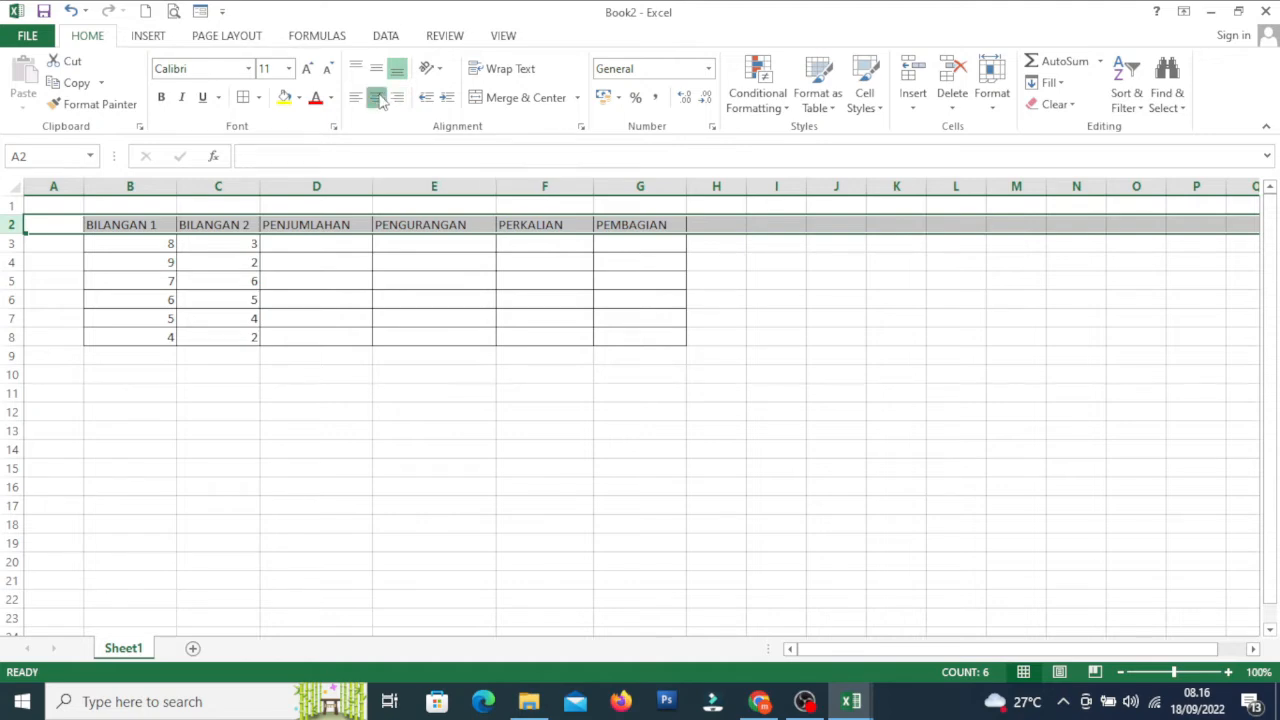
pyautogui.click(354, 499)
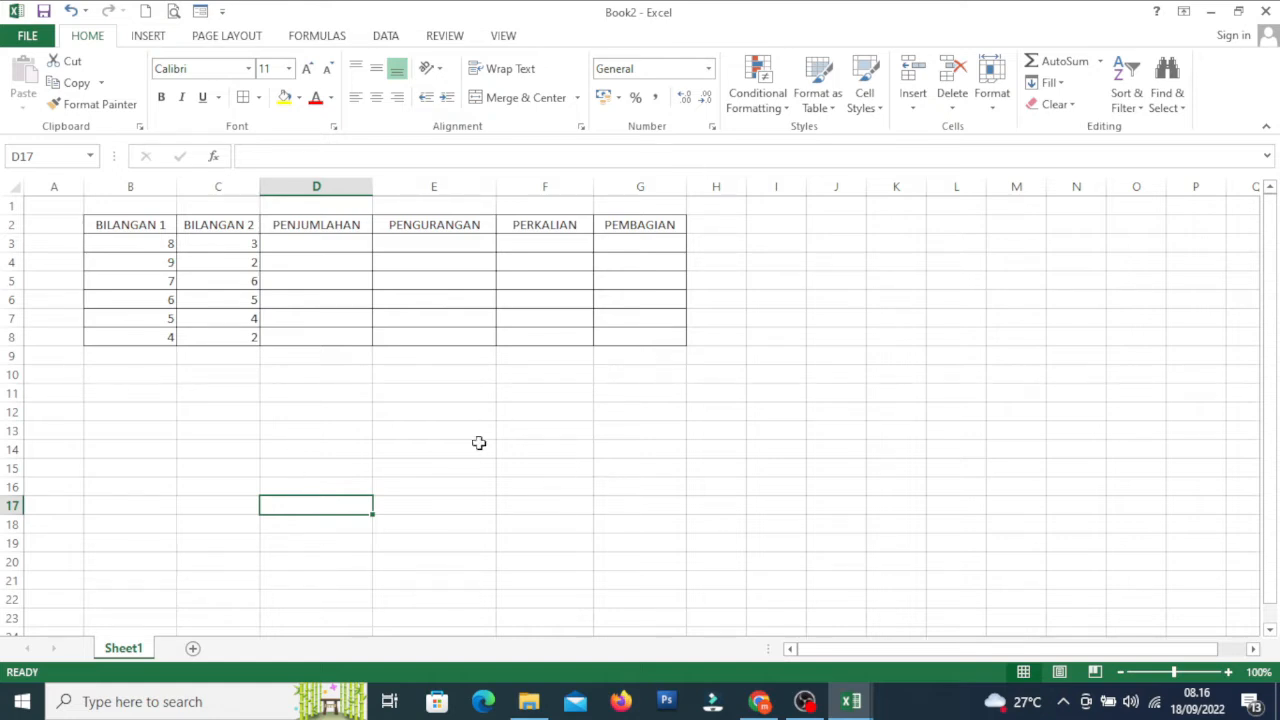
# - Enter the cell-reference formula =B3+C3 in D3 under PENJUMLAHAN and check it
pyautogui.click(341, 243)
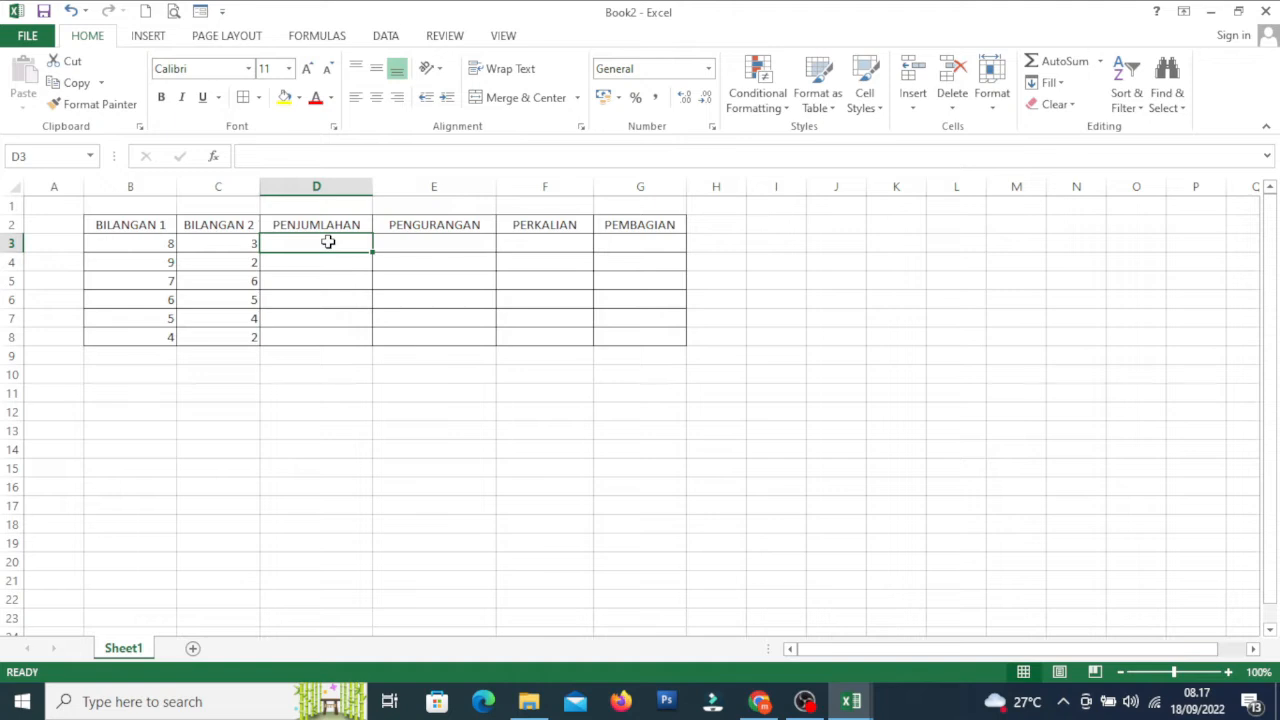
pyautogui.write('=')
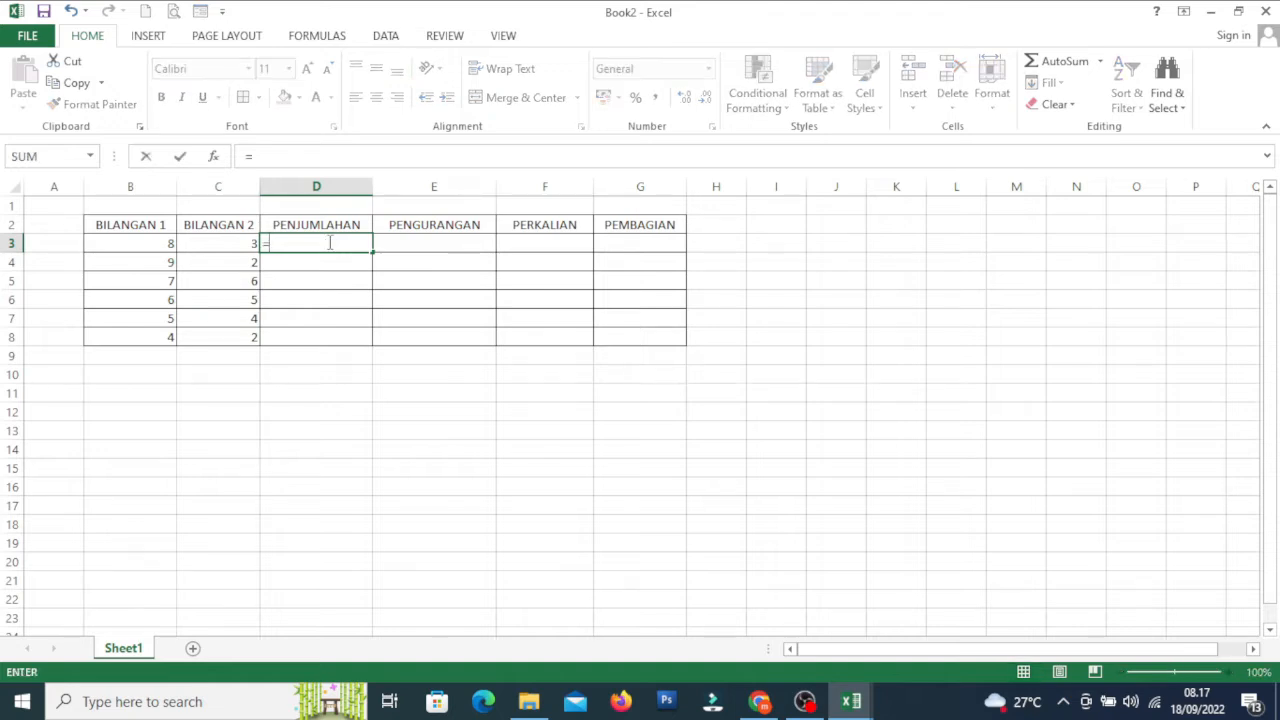
pyautogui.click(146, 244)
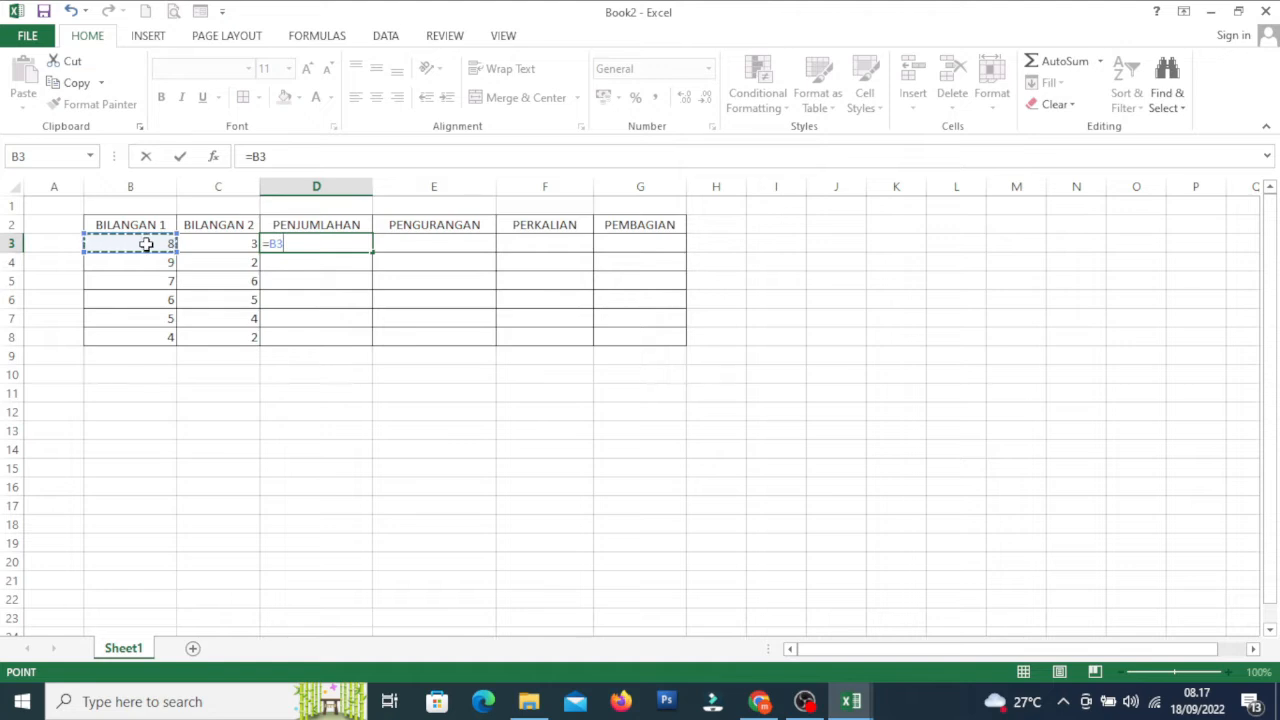
pyautogui.write('+')
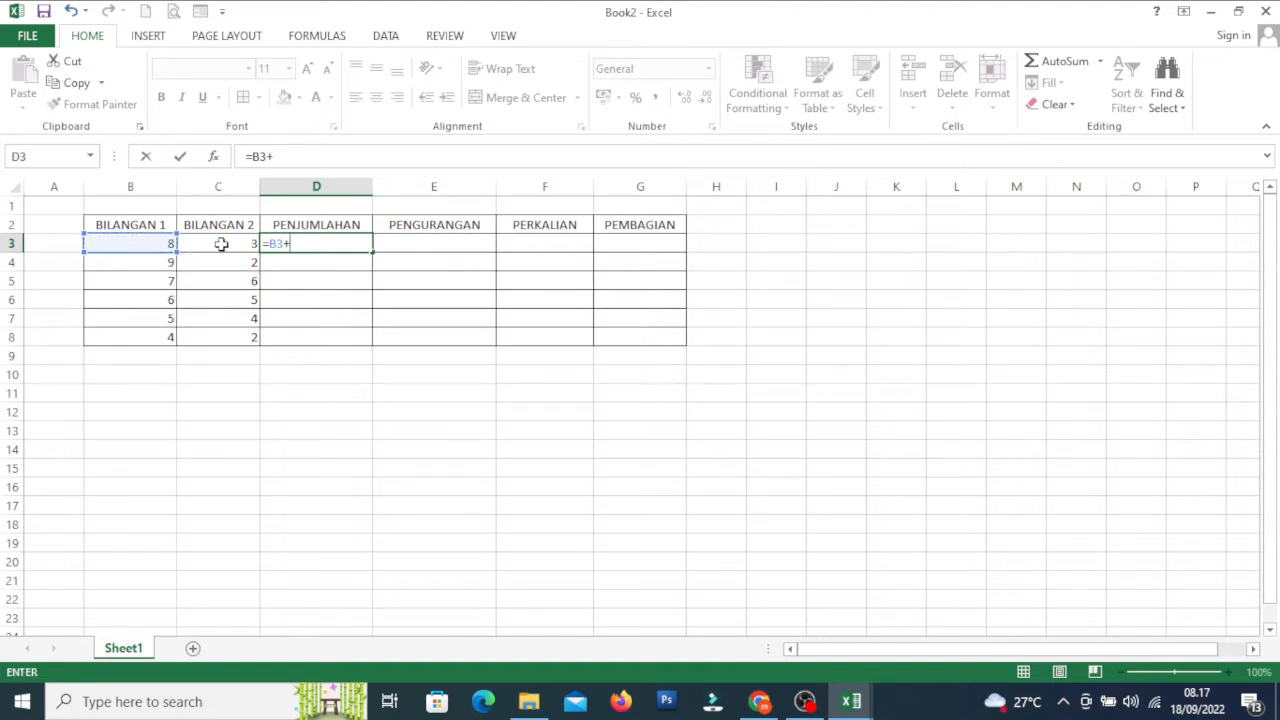
pyautogui.click(222, 244)
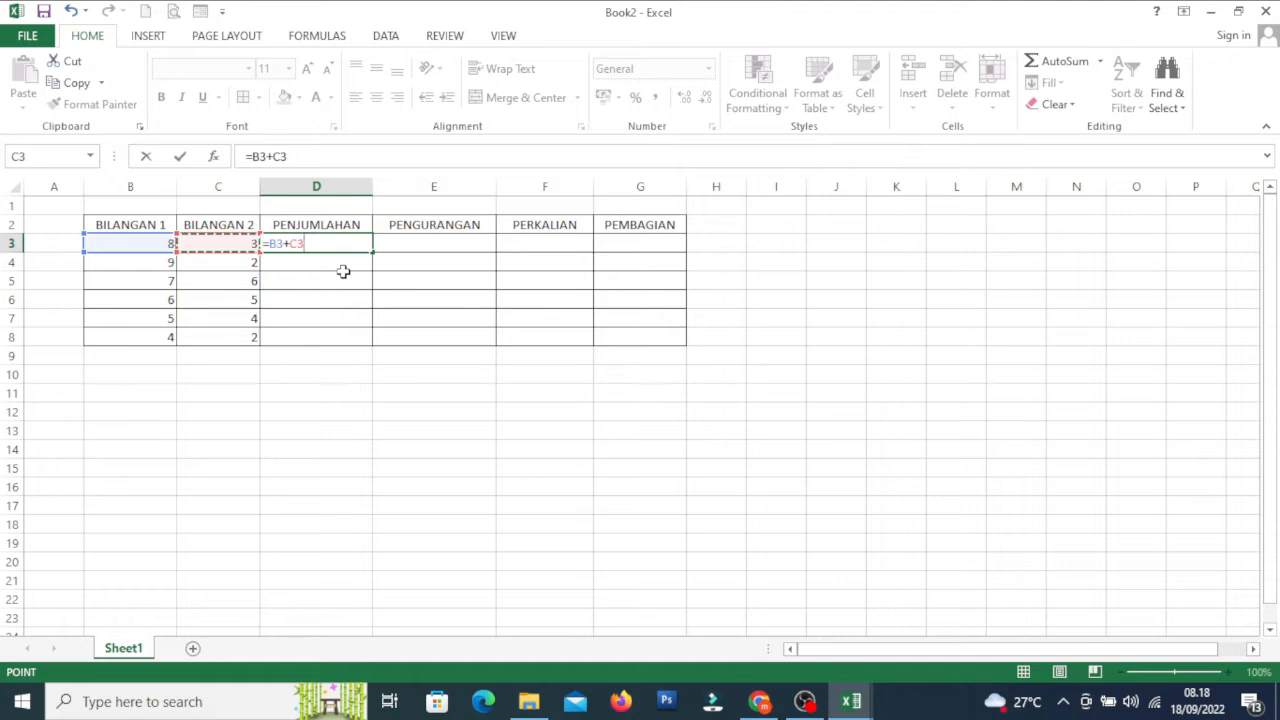
pyautogui.press('Return')
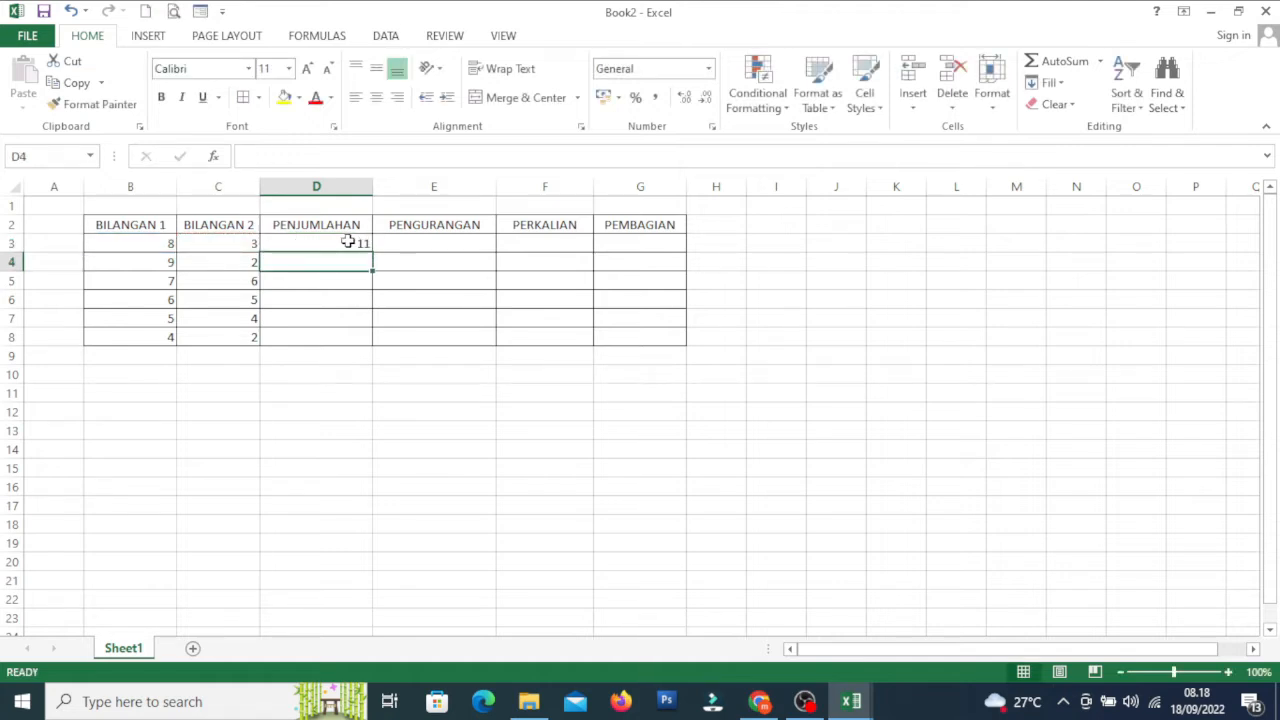
pyautogui.click(343, 242)
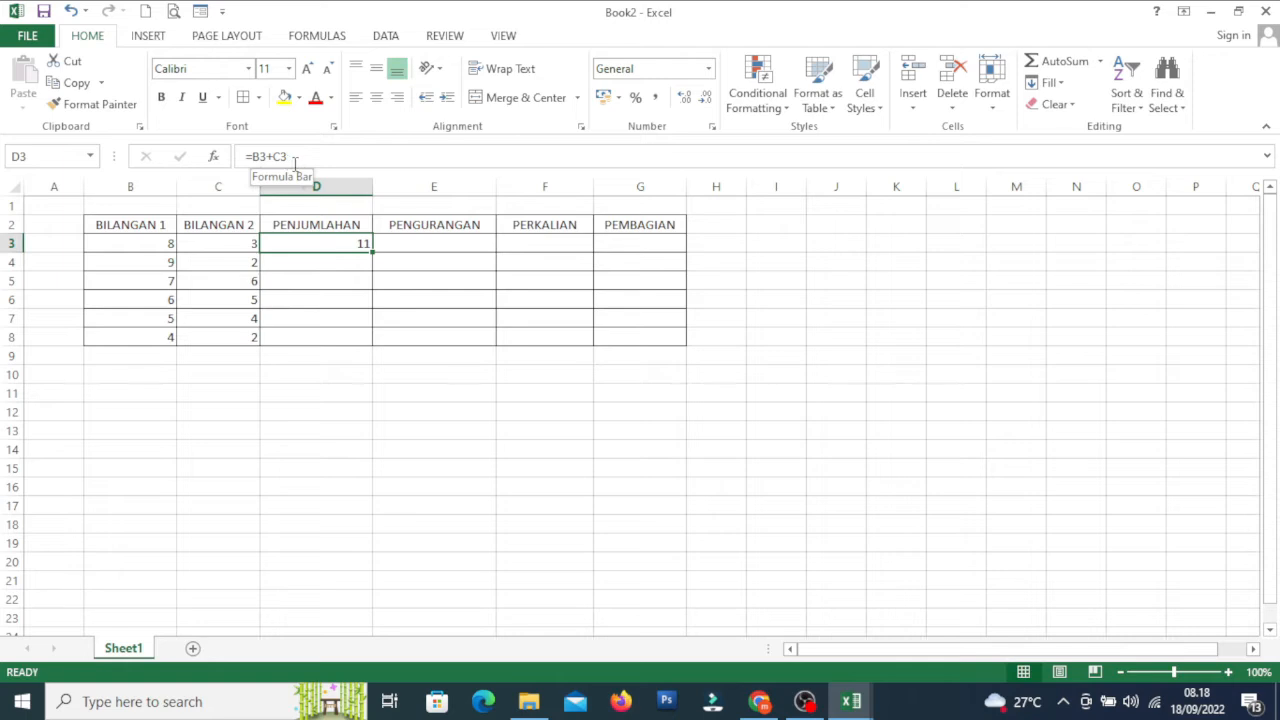
pyautogui.click(362, 397)
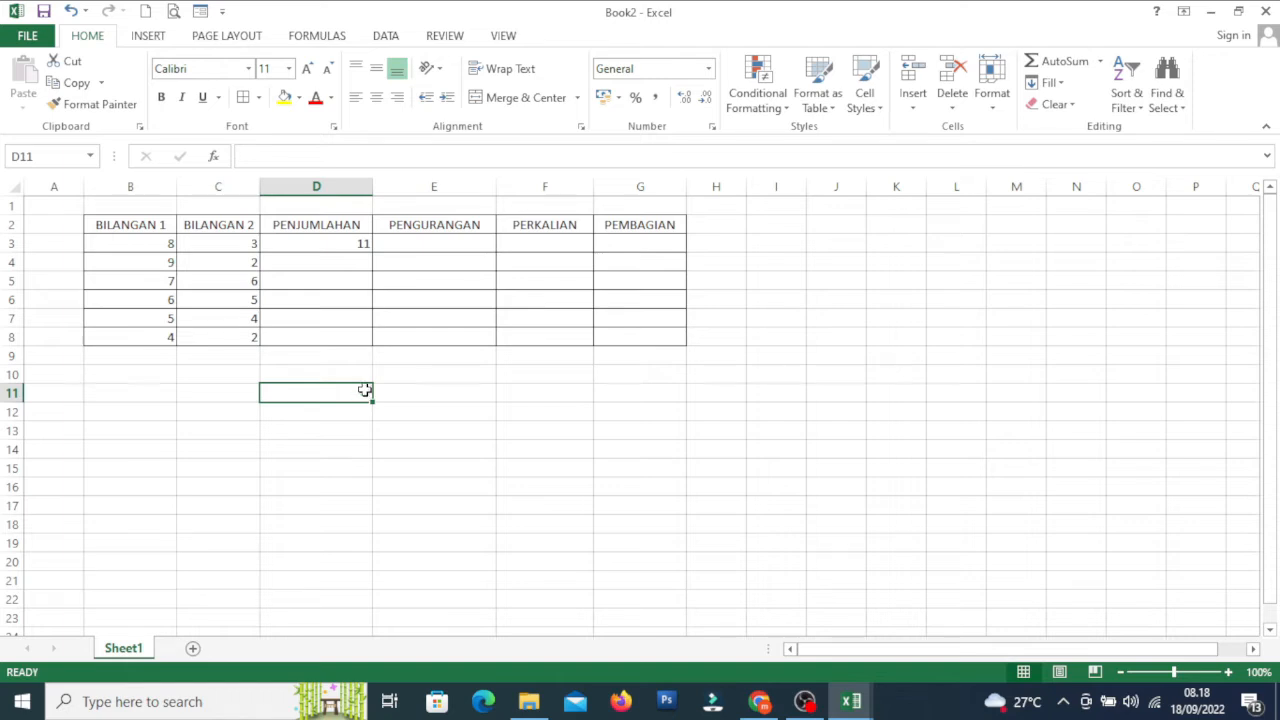
# - Replace the formula in D3 with the literal sum =8+3
pyautogui.click(313, 244)
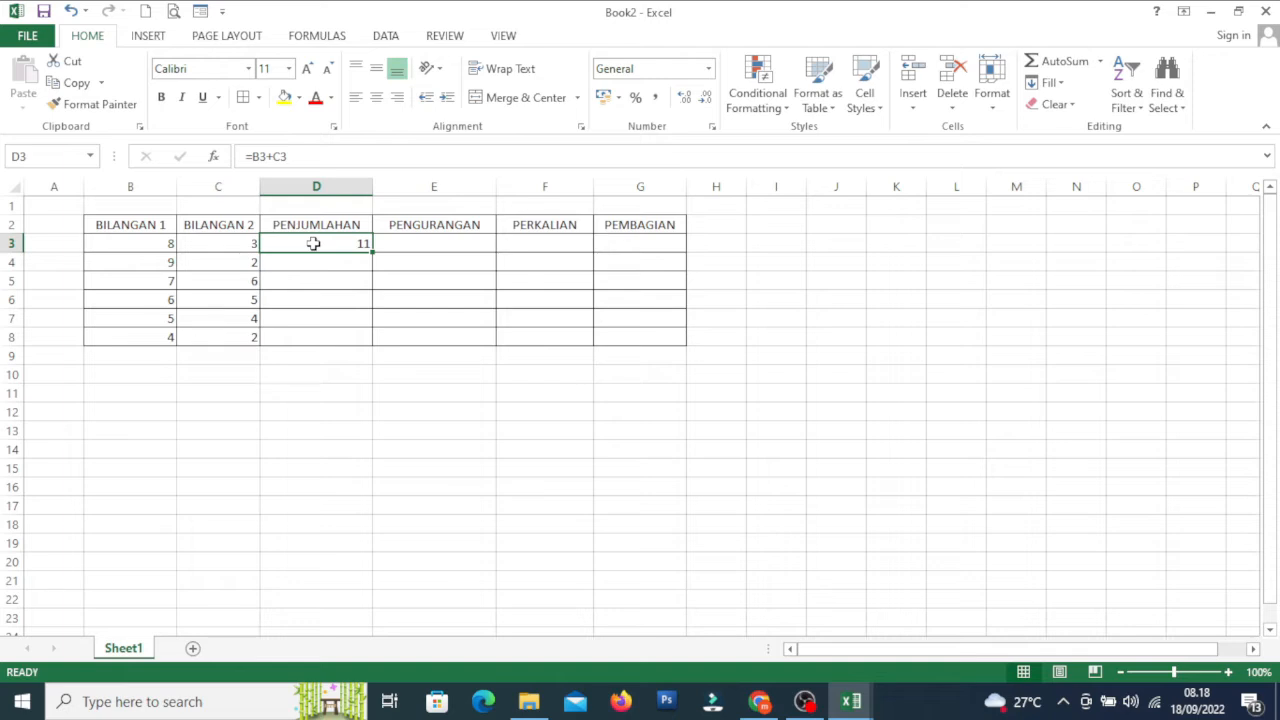
pyautogui.write('=')
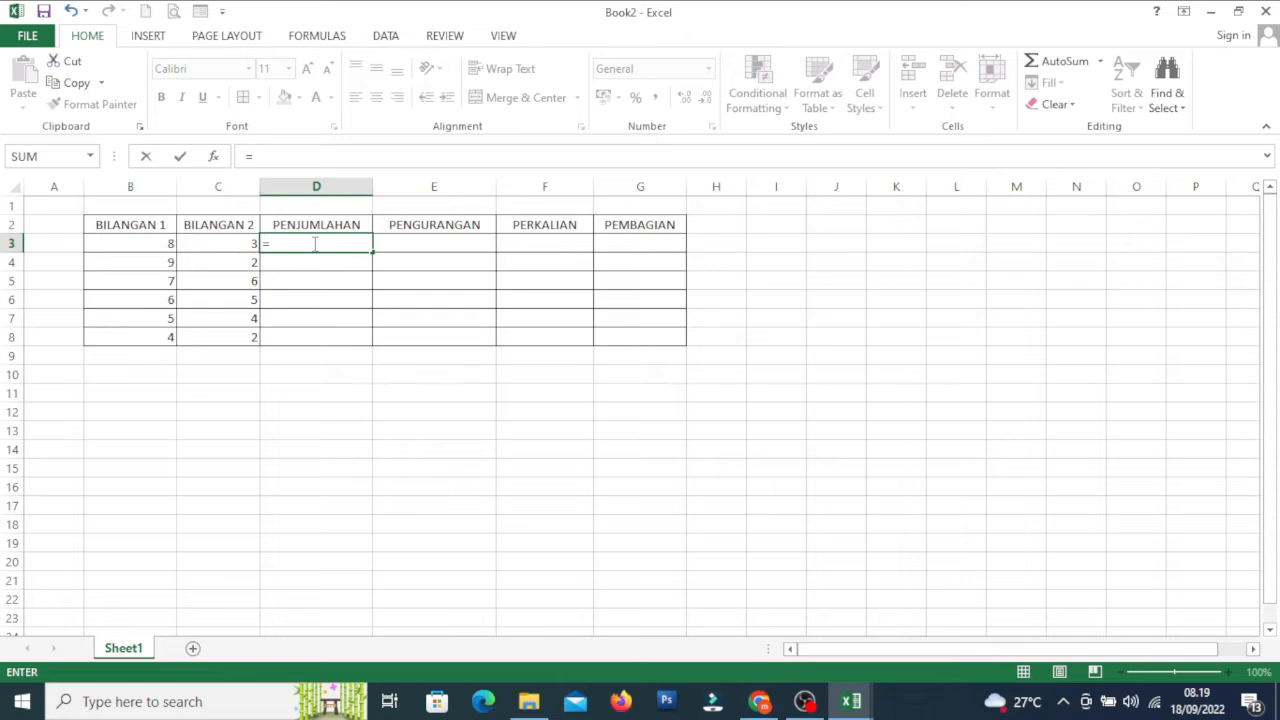
pyautogui.write('8+3')
pyautogui.press('Return')
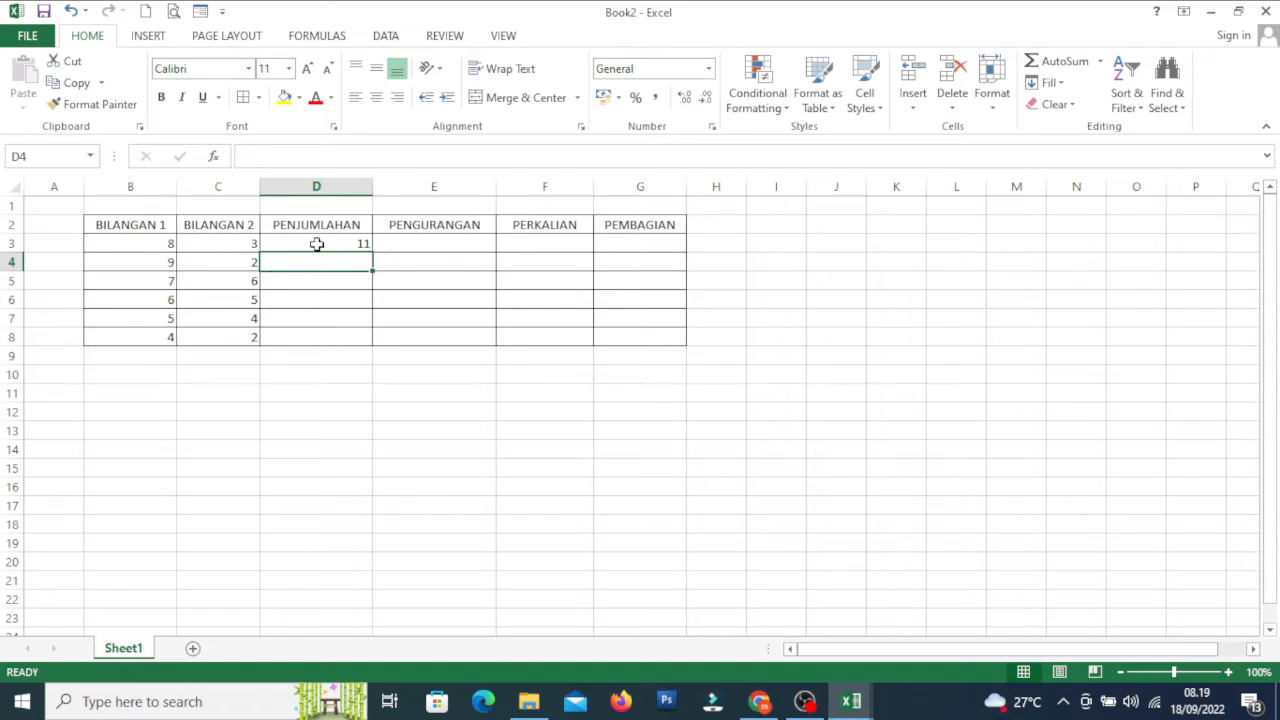
# - Replace the literal sum in D3 with the cell-reference formula =B3+C3
pyautogui.click(316, 244)
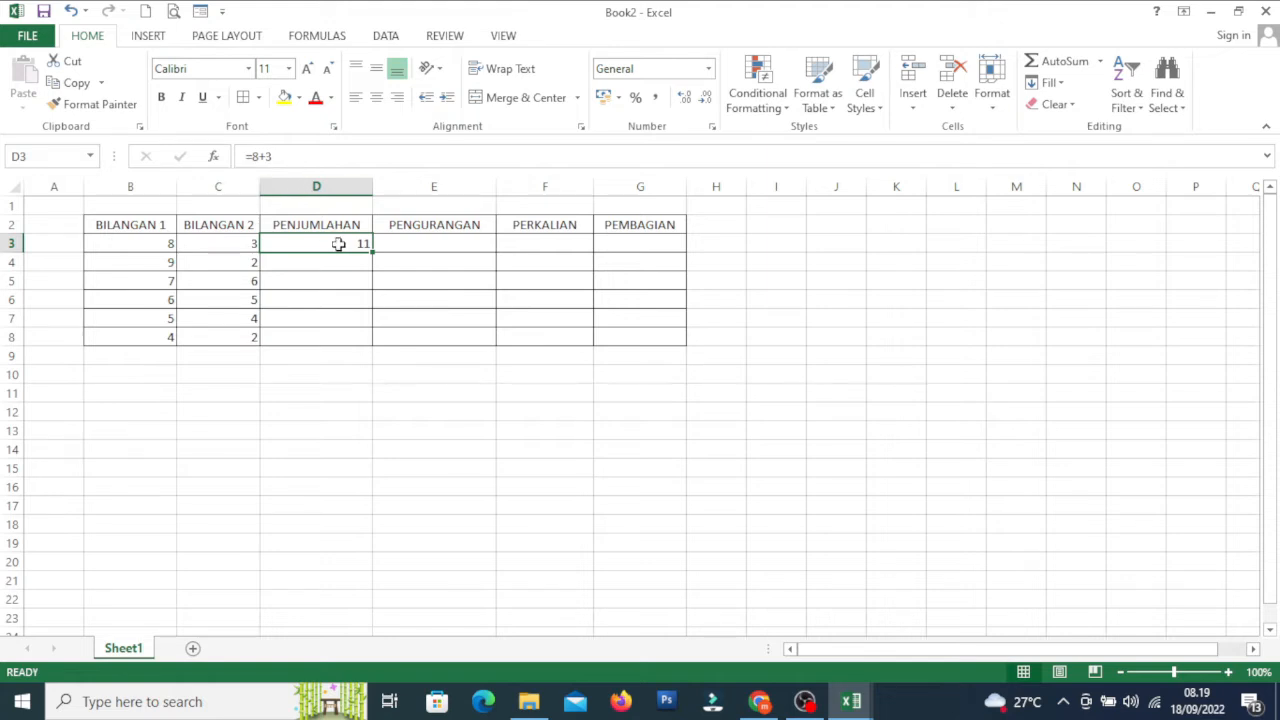
pyautogui.write('=')
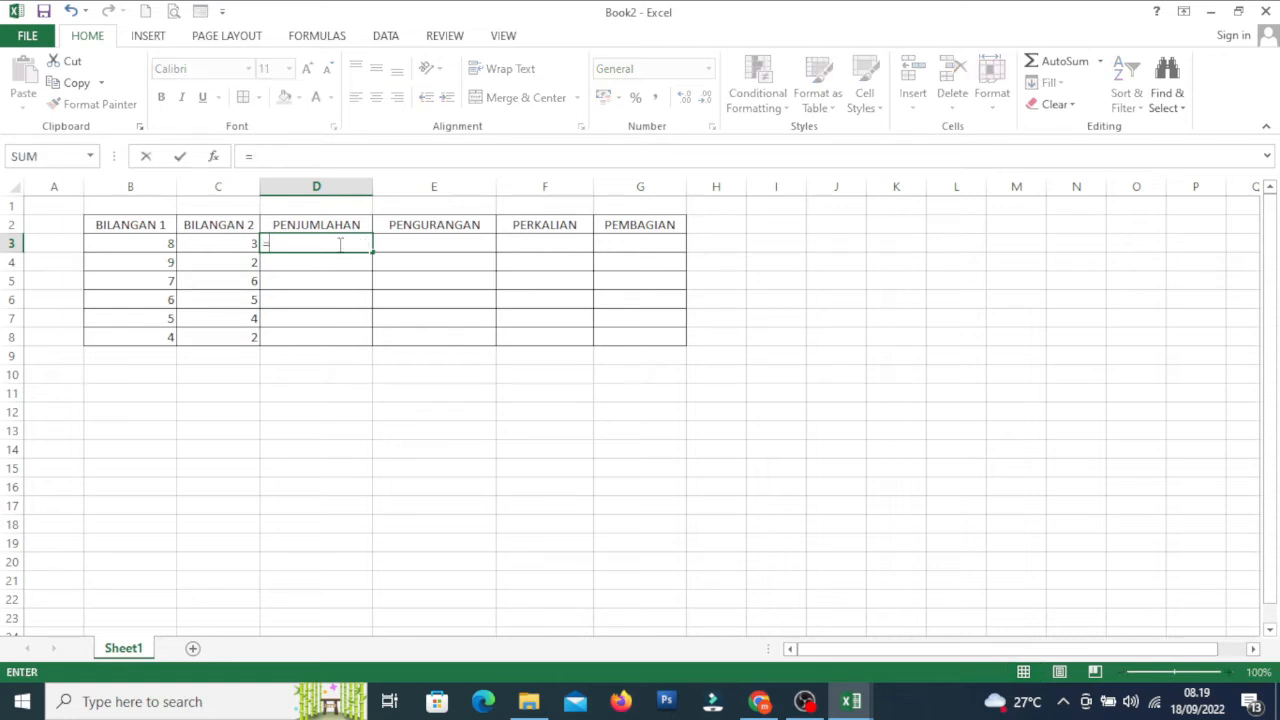
pyautogui.click(152, 242)
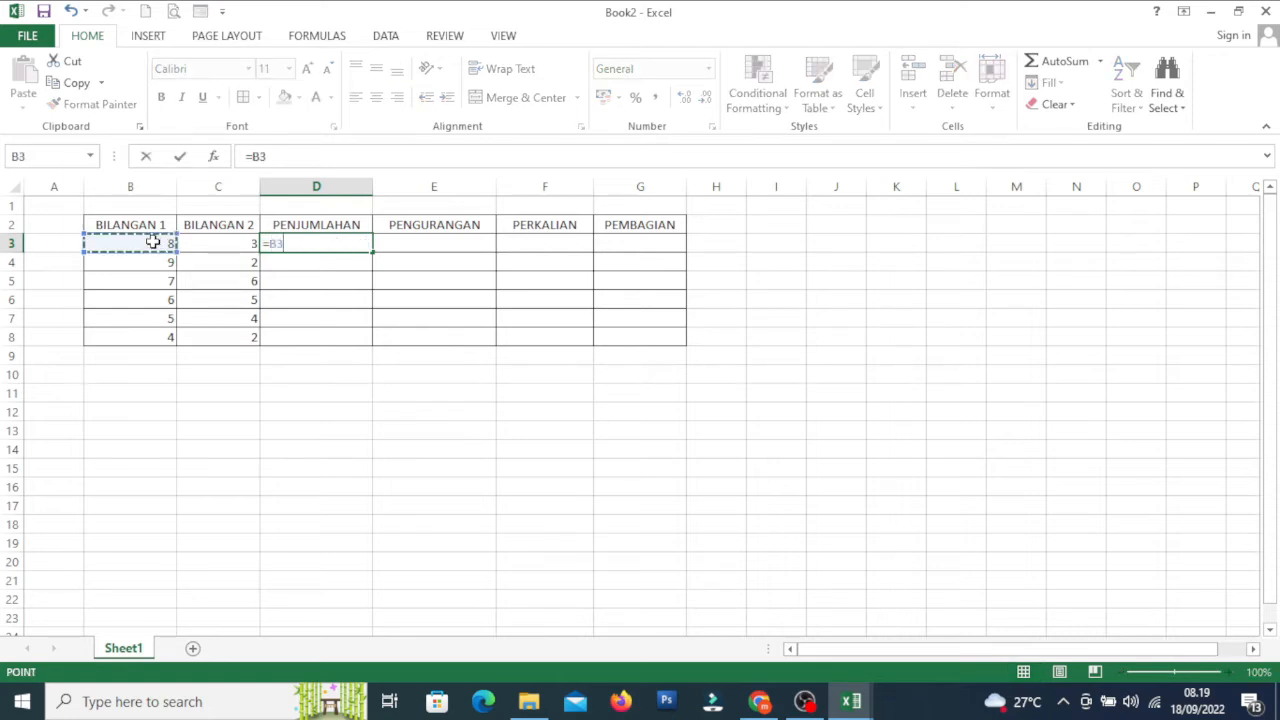
pyautogui.write('+')
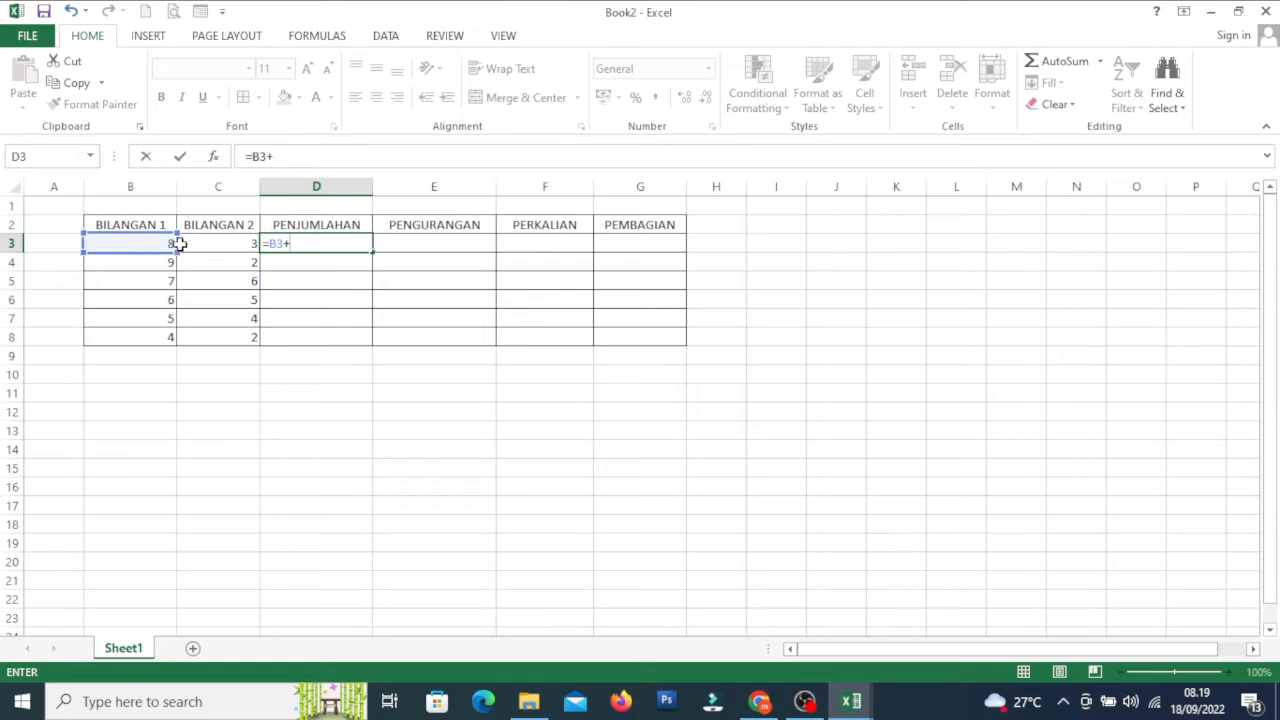
pyautogui.click(196, 243)
pyautogui.press('Return')
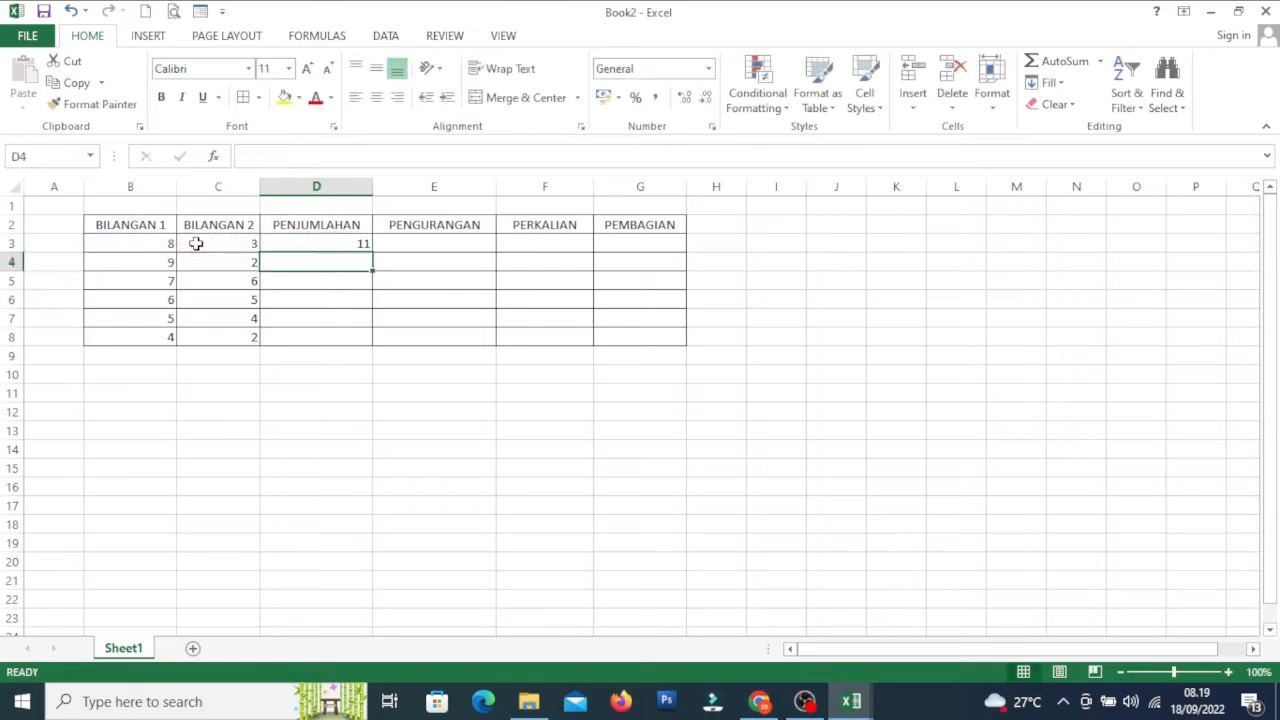
pyautogui.click(340, 420)
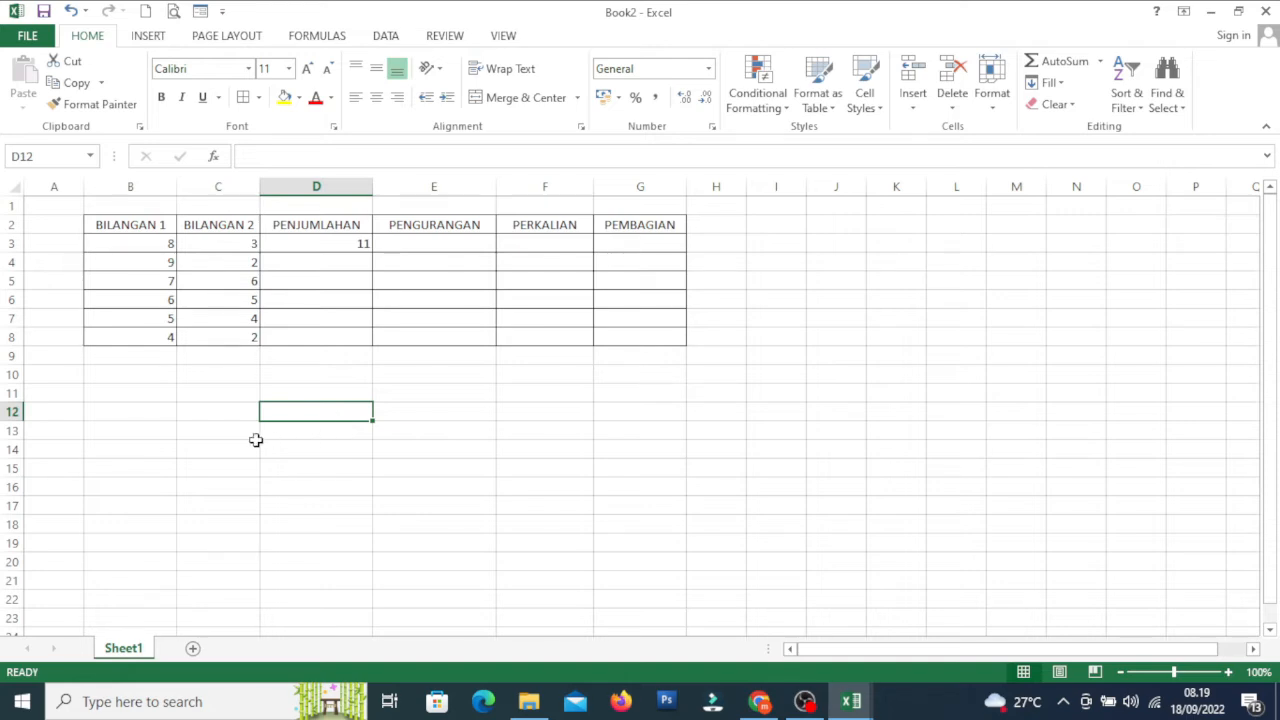
# - Fill the =B3+C3 formula from D3 down through D8
pyautogui.click(313, 241)
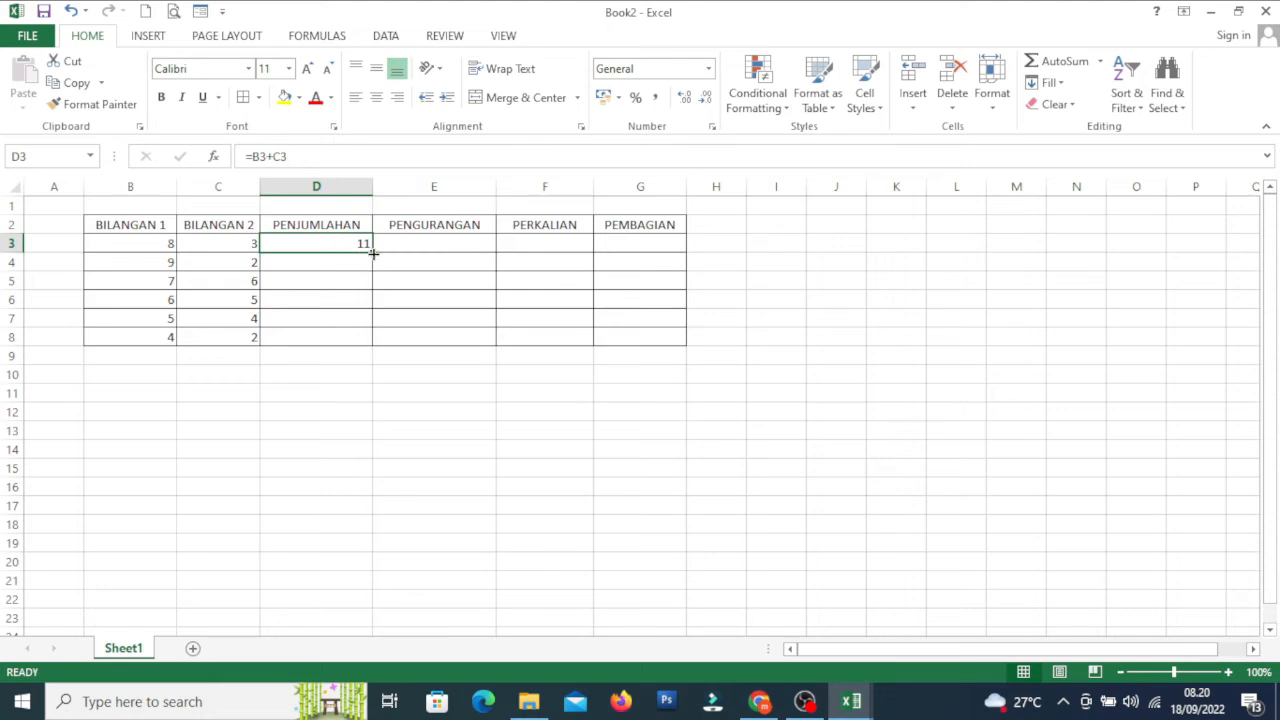
pyautogui.moveTo(372, 252); pyautogui.dragTo(380, 354)
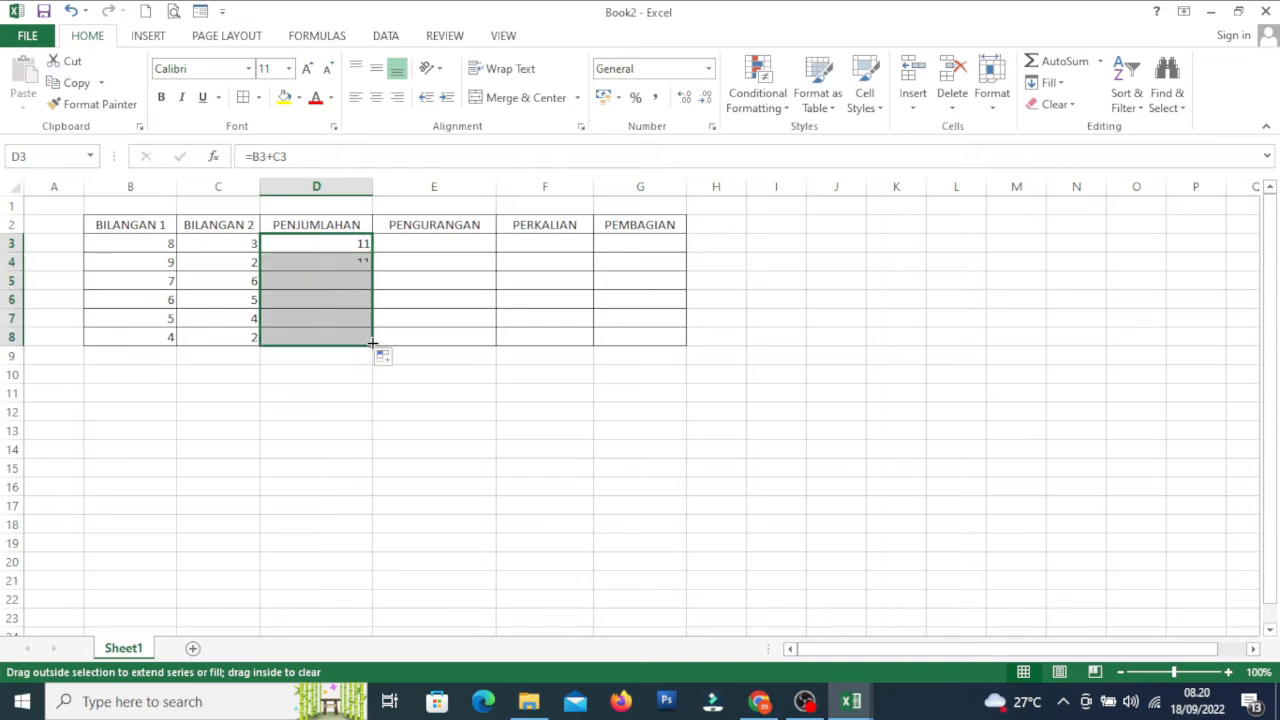
pyautogui.click(404, 425)
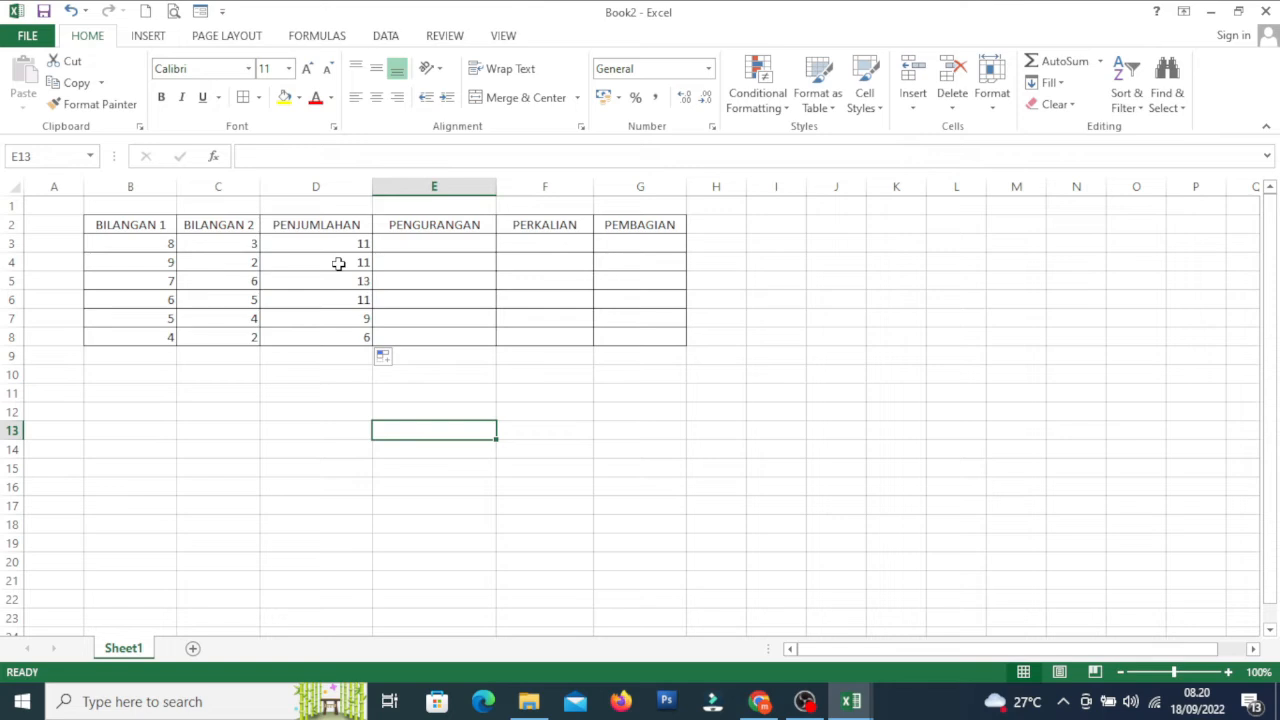
# - Clear the contents of D4:D10, keeping only the first sum in D3
pyautogui.moveTo(339, 263); pyautogui.dragTo(341, 366)
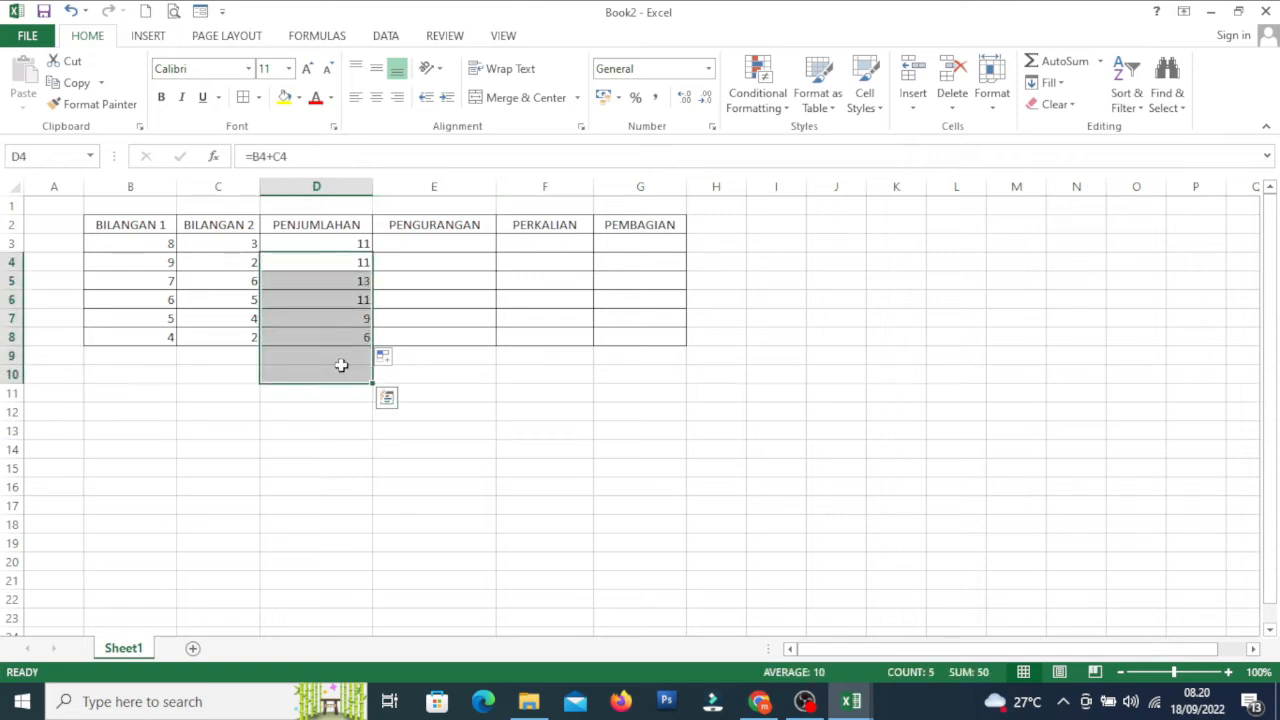
pyautogui.press('Delete')
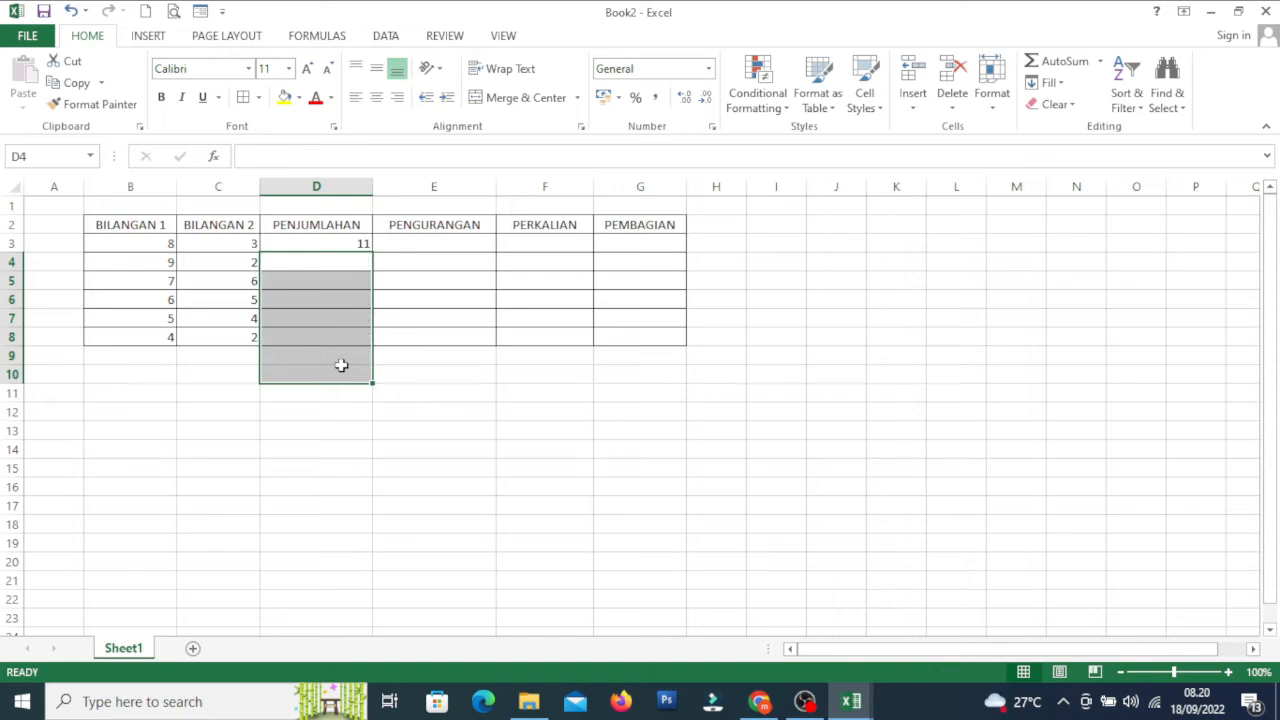
pyautogui.click(400, 426)
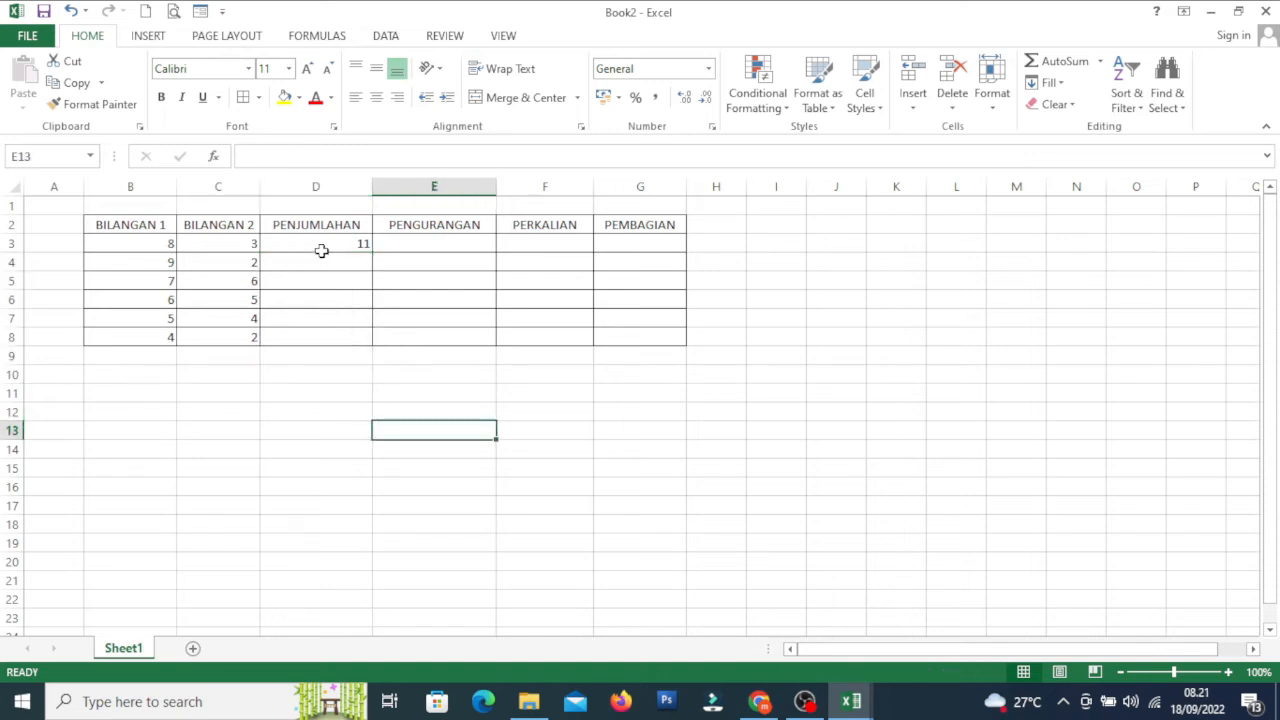
# - Overwrite the cell-reference formula in D3 with the literal sum =8+3
pyautogui.click(321, 247)
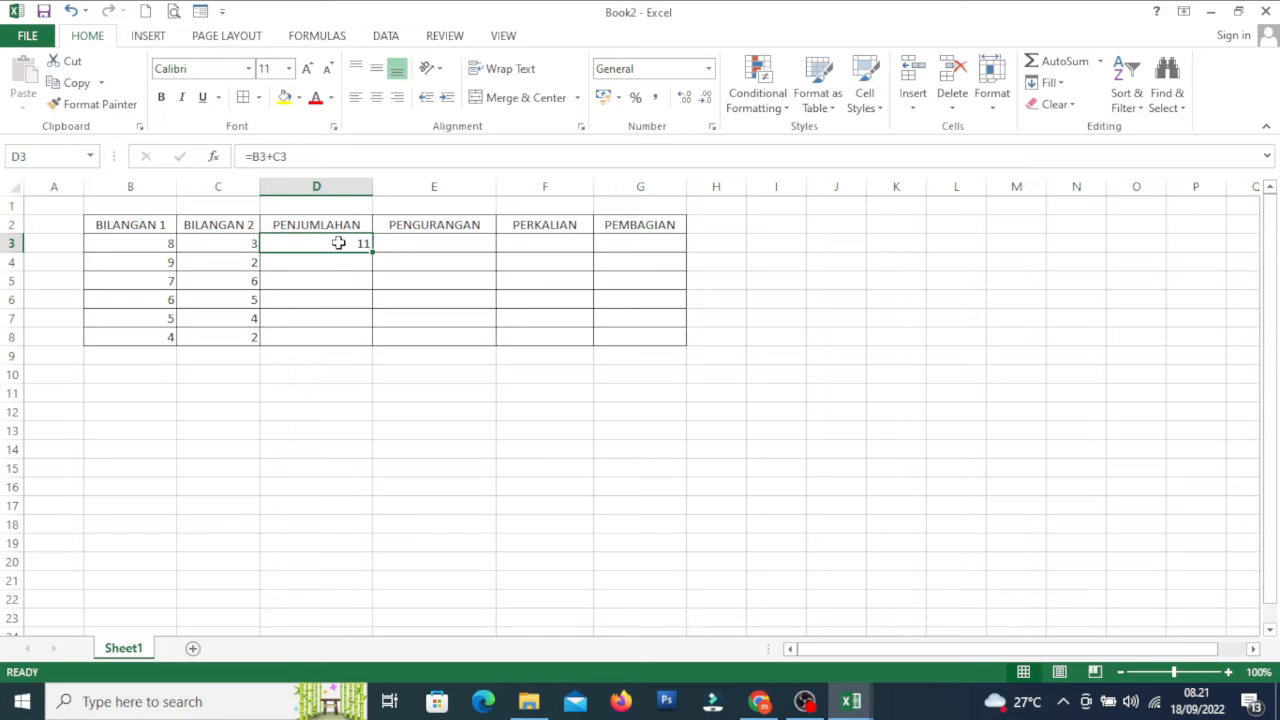
pyautogui.write('=')
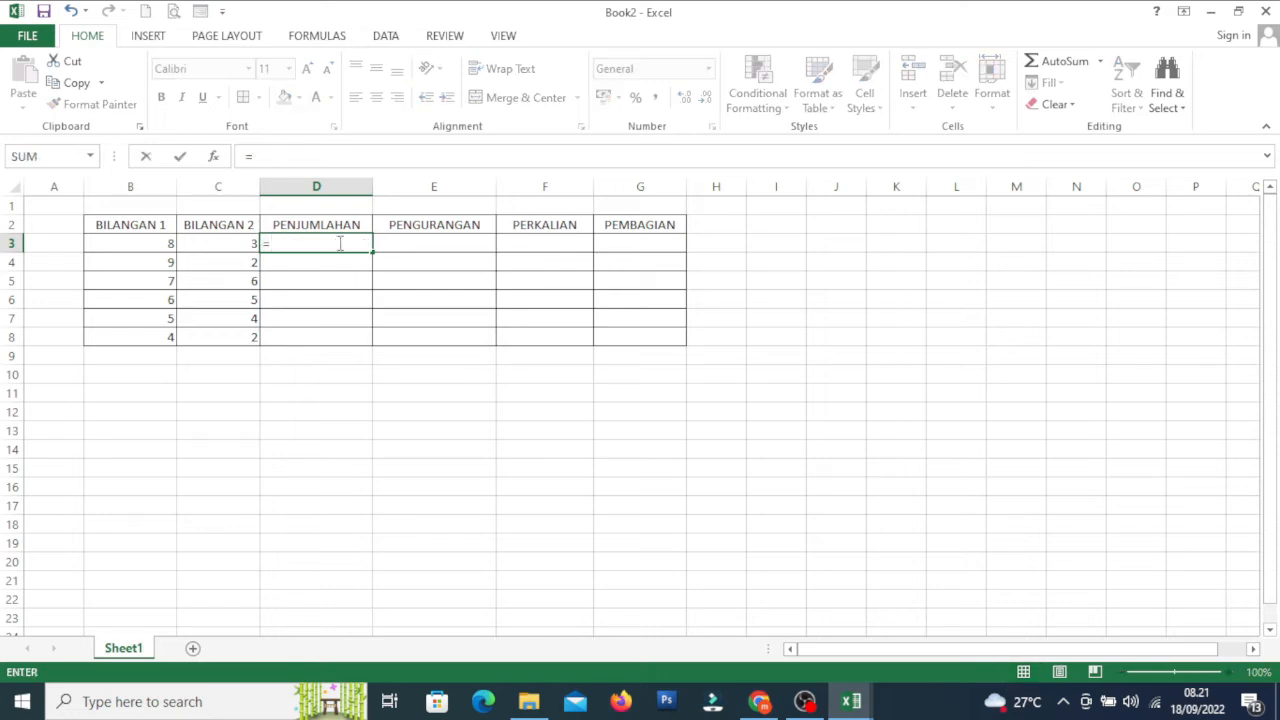
pyautogui.write('8+3')
pyautogui.press('Return')
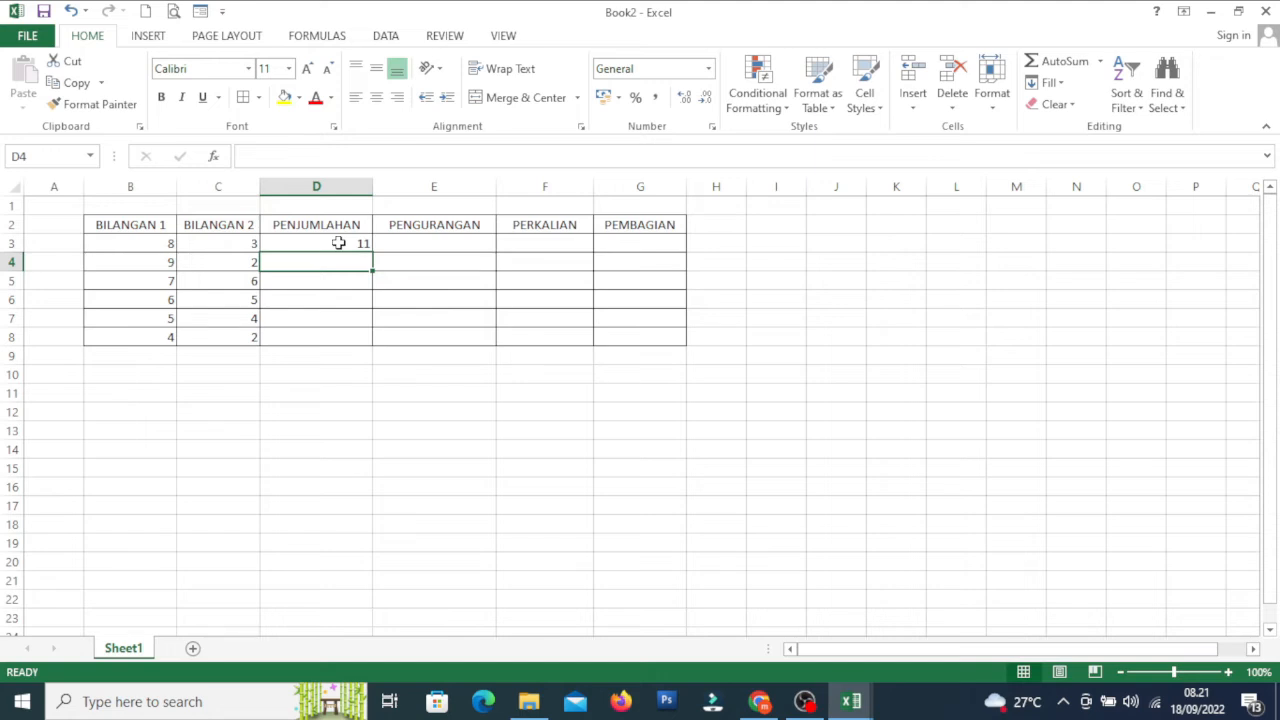
# - Fill the literal sum =8+3 from D3 down through D8 and inspect the formulas in D3 and D4
pyautogui.click(343, 244)
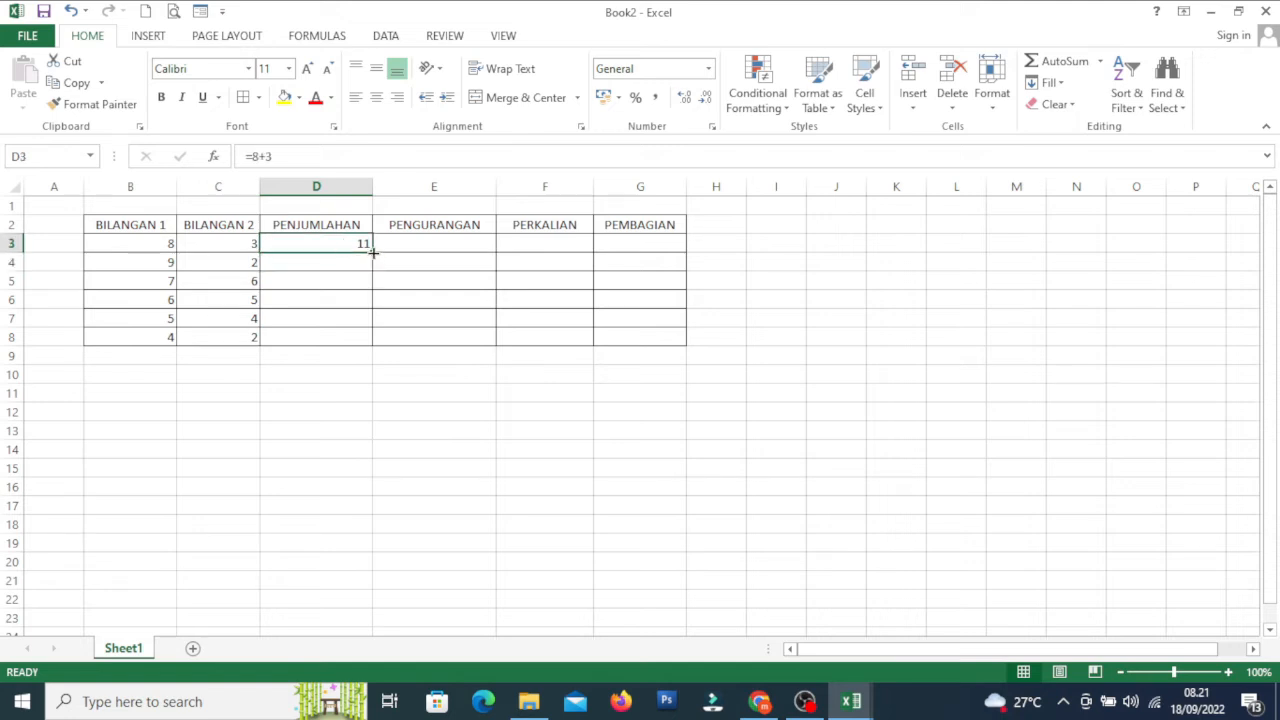
pyautogui.moveTo(372, 252); pyautogui.dragTo(372, 341)
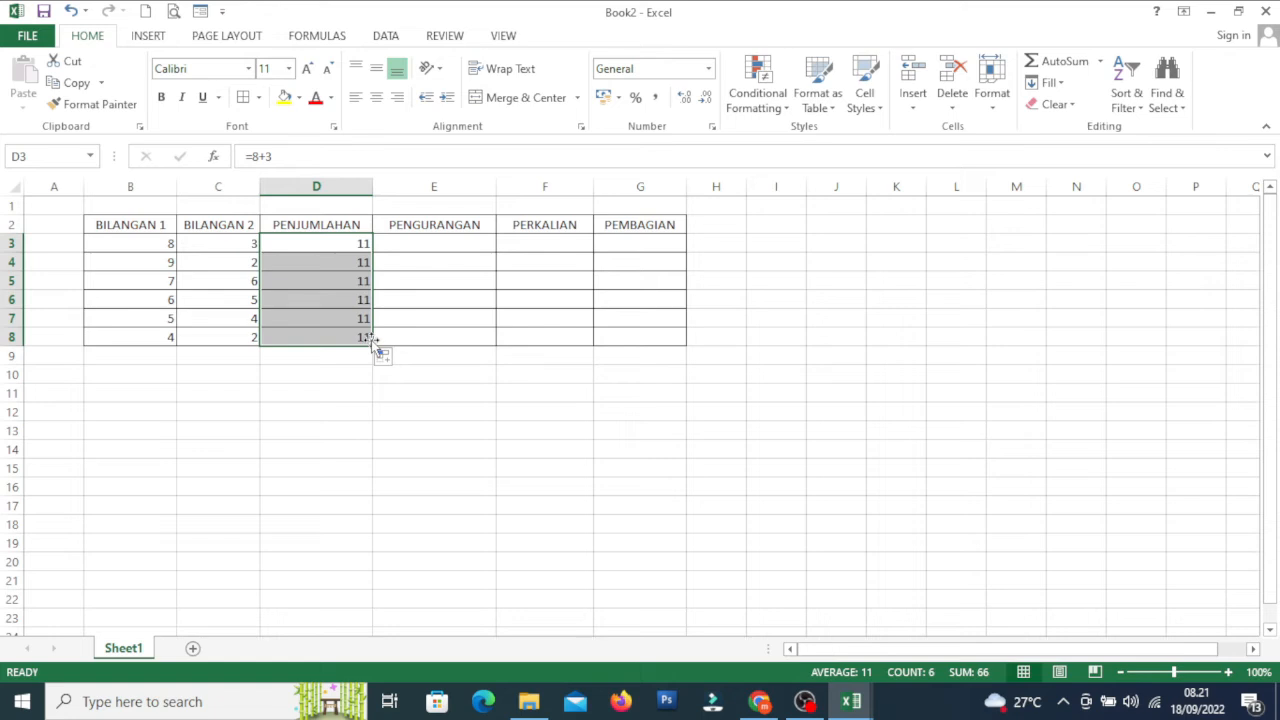
pyautogui.click(341, 238)
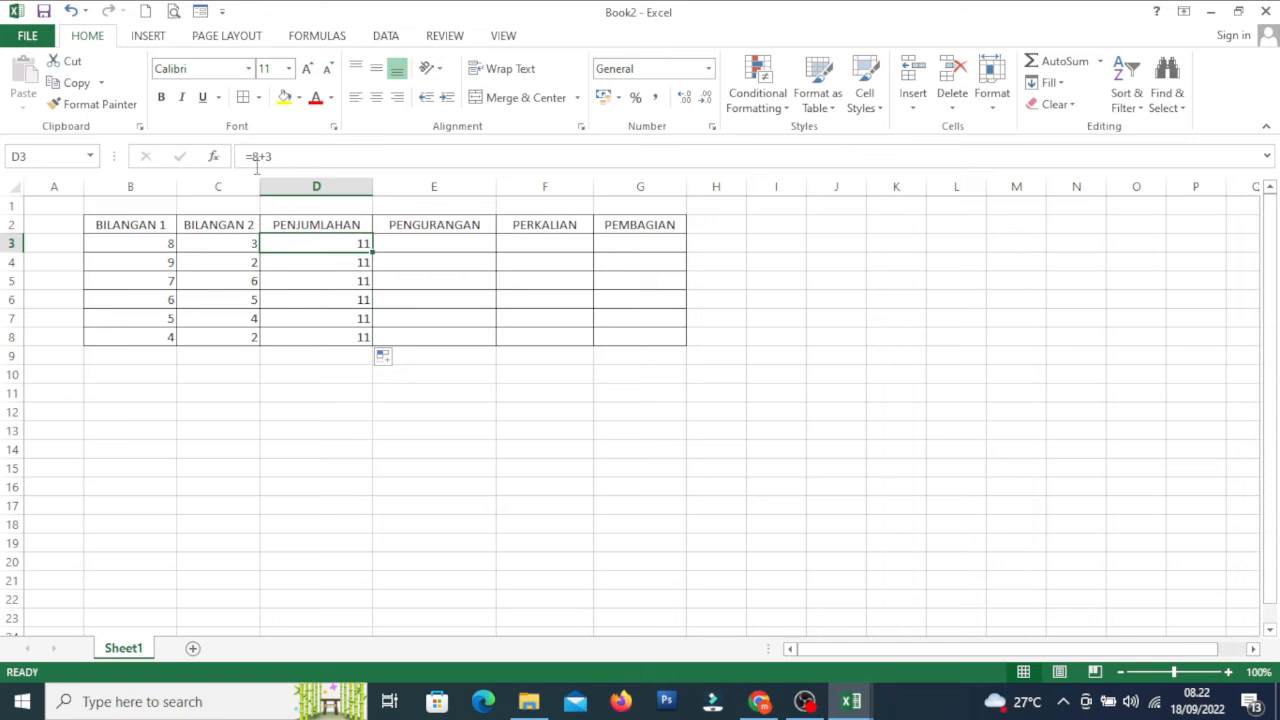
pyautogui.click(346, 260)
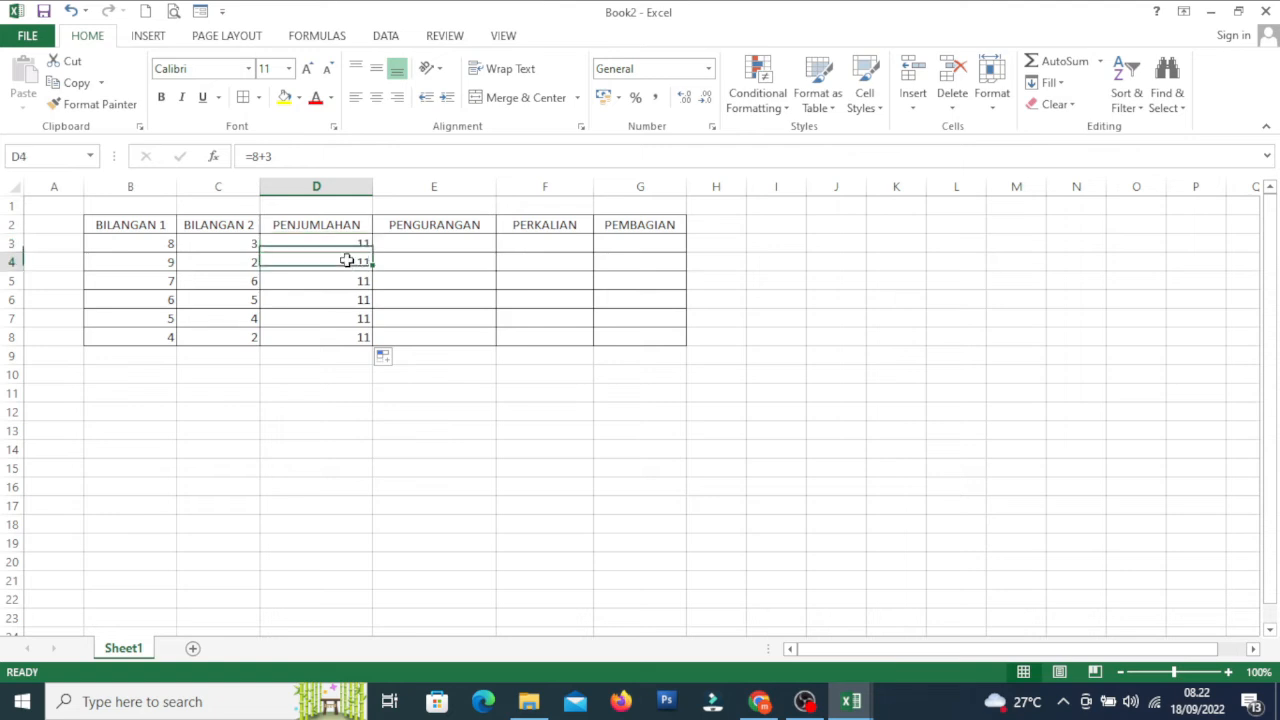
# - Clear the copied literal sums from D4:D8 and select D3
pyautogui.moveTo(346, 261); pyautogui.dragTo(350, 340)
pyautogui.press('Delete')
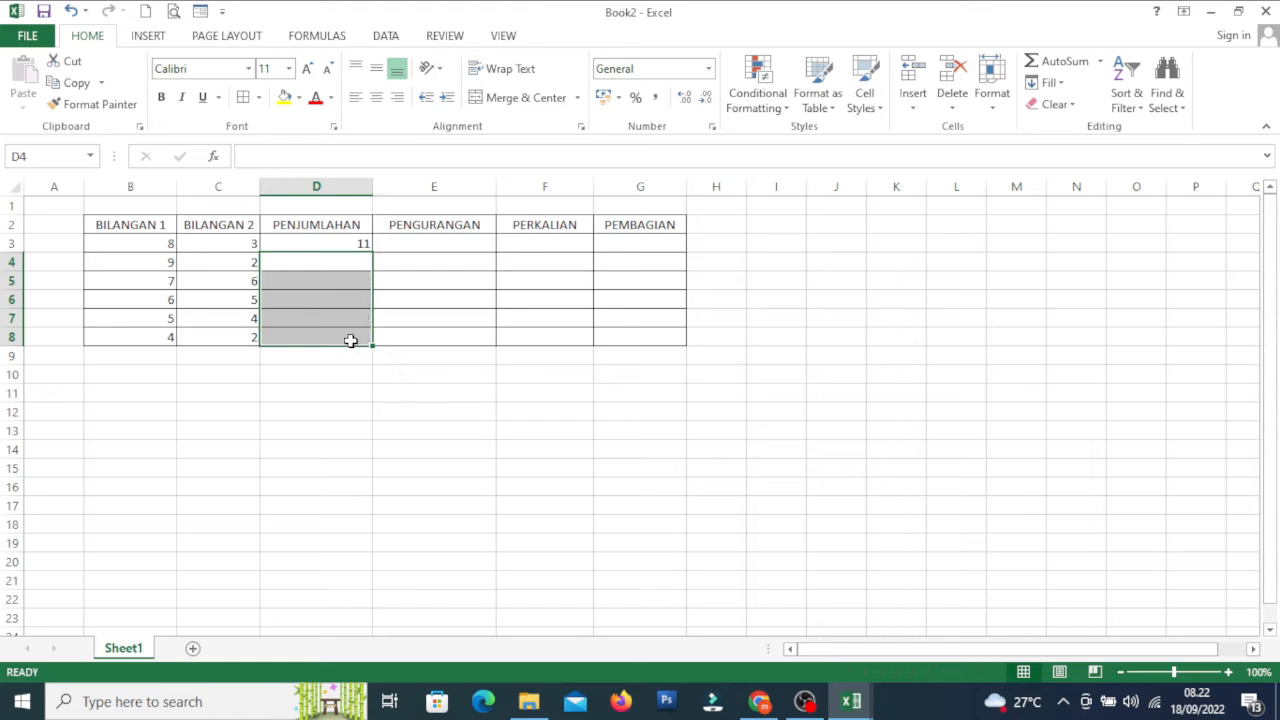
pyautogui.click(343, 244)
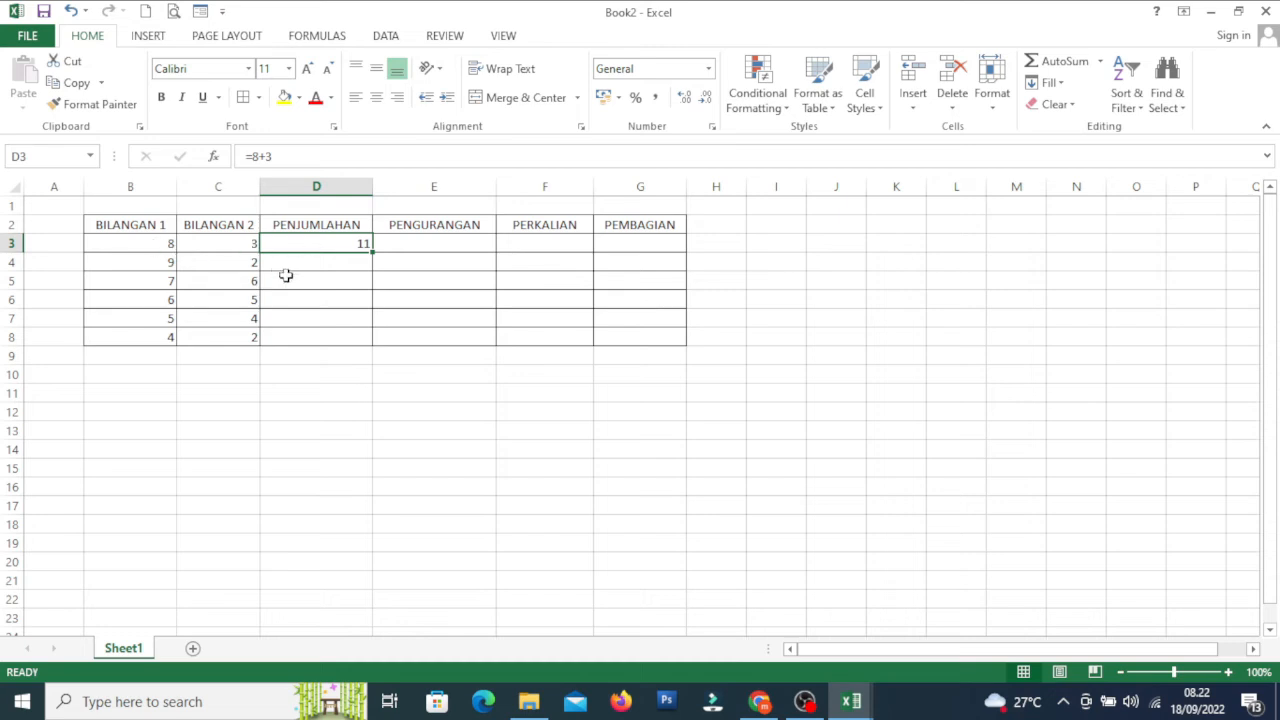
# - Start replacing the literal sum in D3 with =B3+C3 built from picked cells, and erase the references back to the equals sign
pyautogui.write('=')
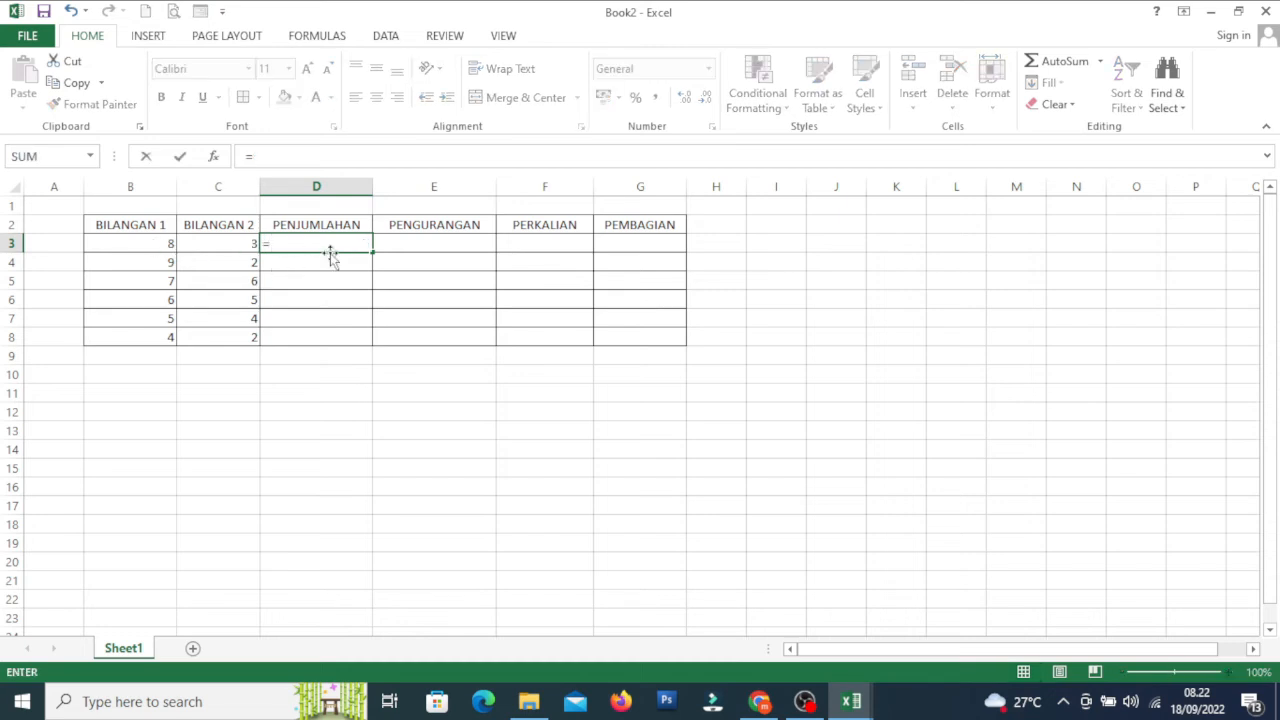
pyautogui.click(153, 243)
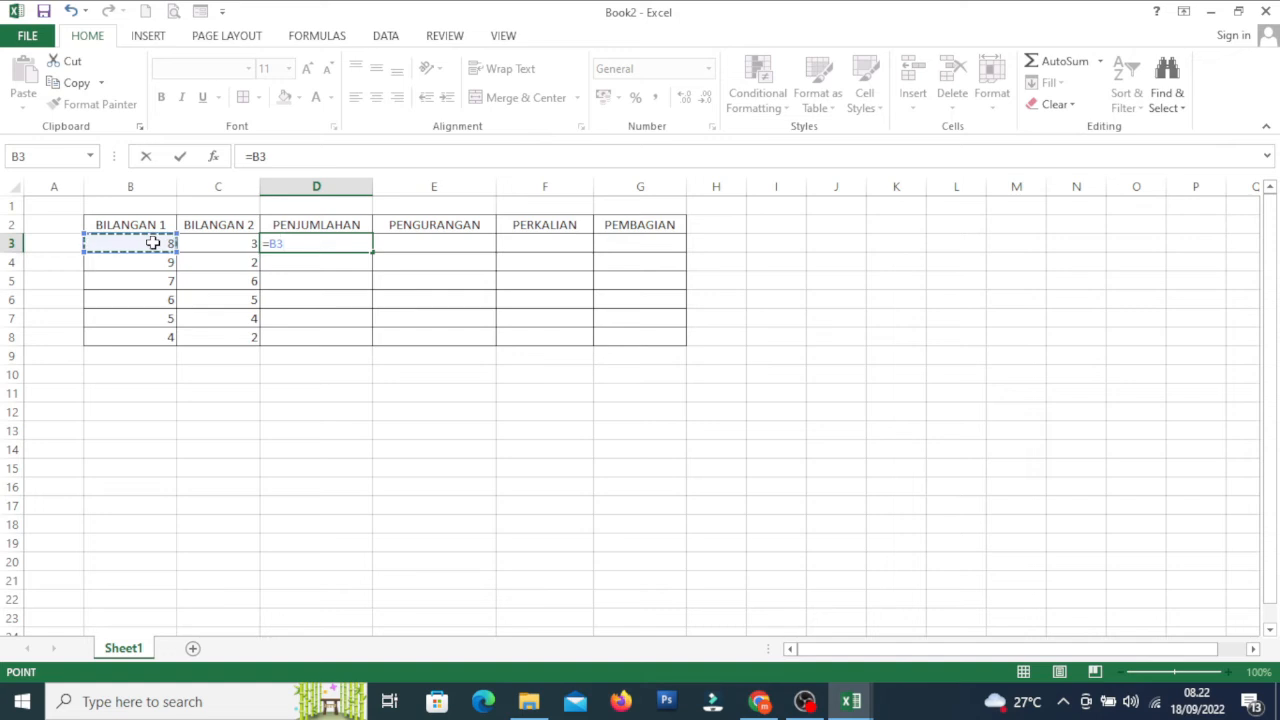
pyautogui.write('+')
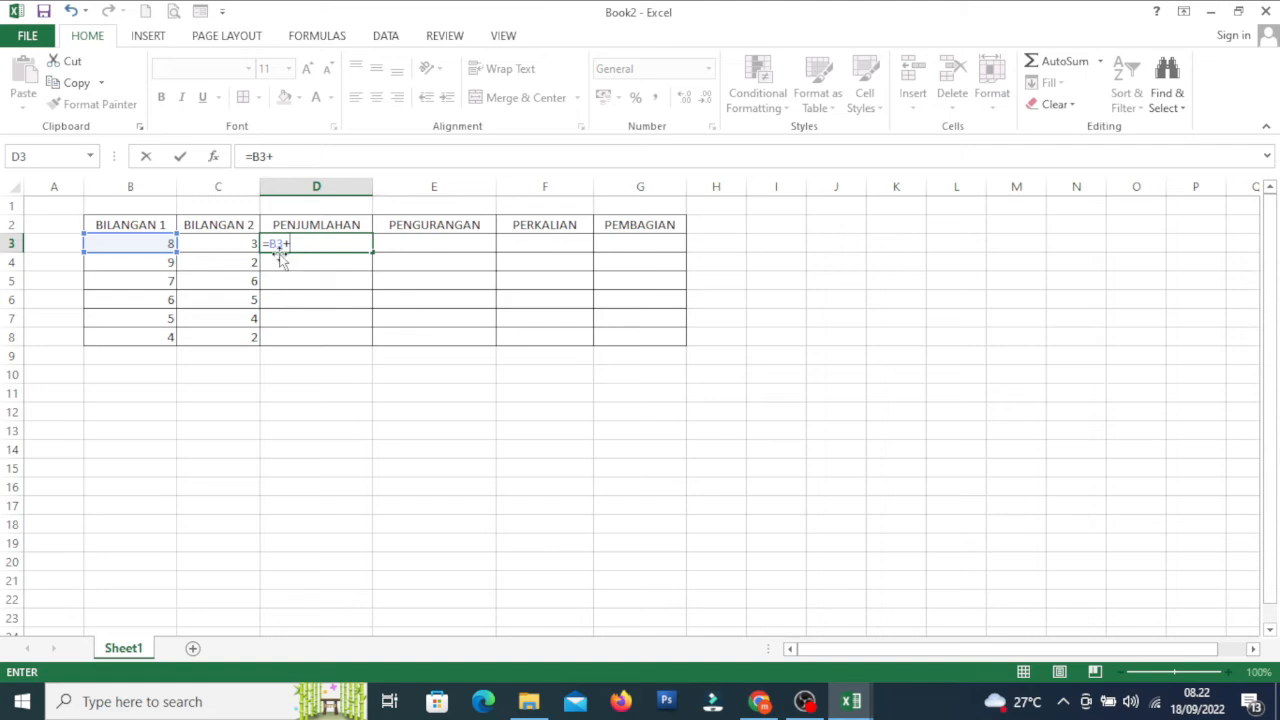
pyautogui.click(240, 244)
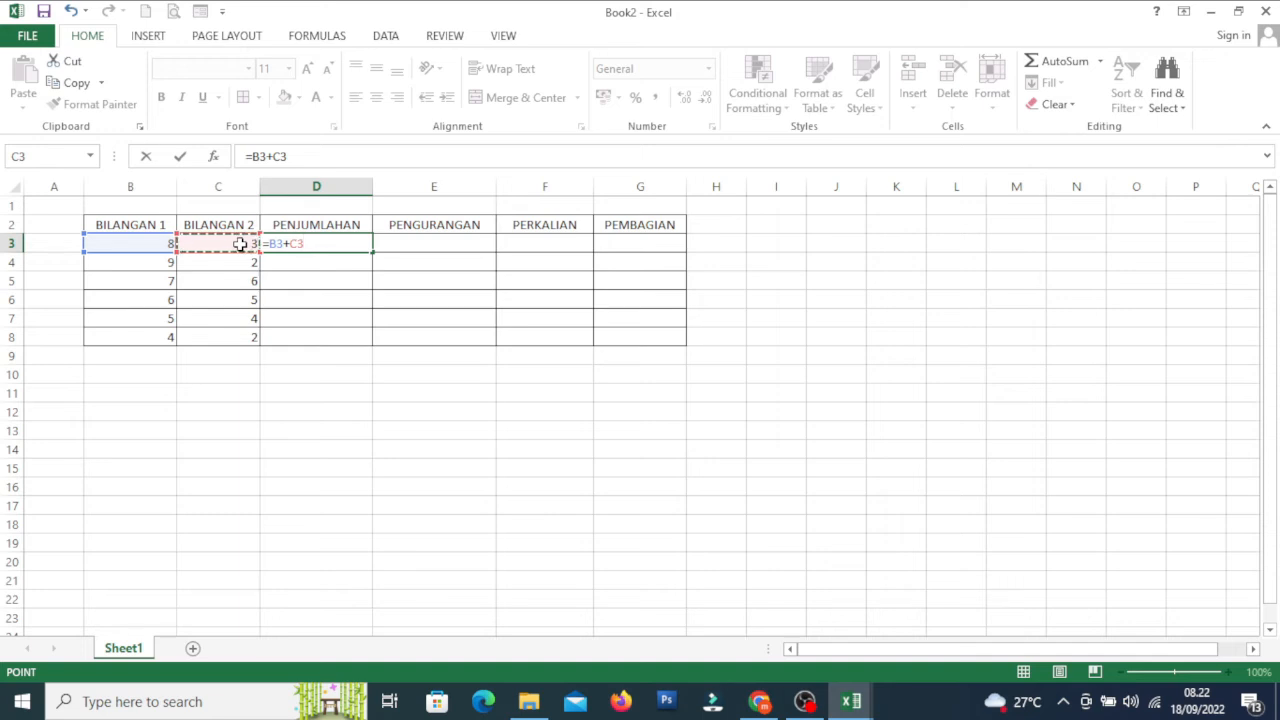
pyautogui.click(315, 244)
pyautogui.press('BackSpace')
pyautogui.press('BackSpace')
pyautogui.press('BackSpace')
pyautogui.press('BackSpace')
pyautogui.press('BackSpace')
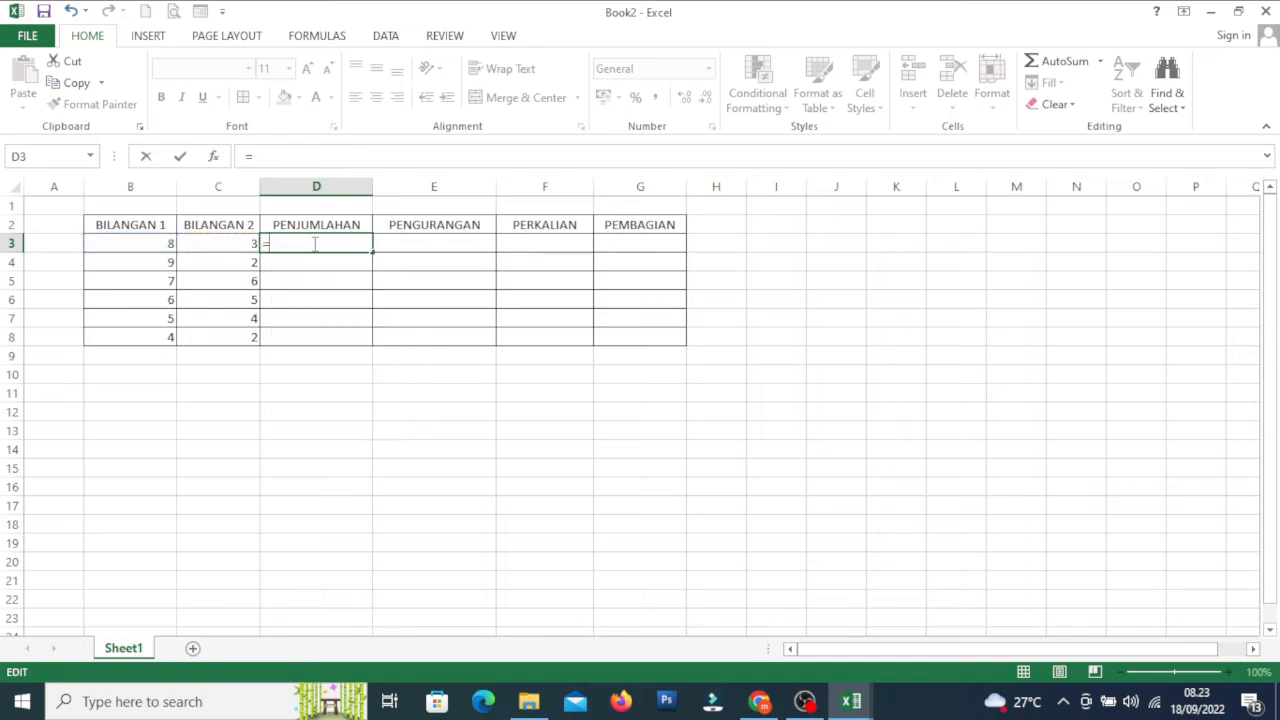
# - Complete the D3 formula as =B3+C3 with written cell references and fill it down through D8
pyautogui.write('B')
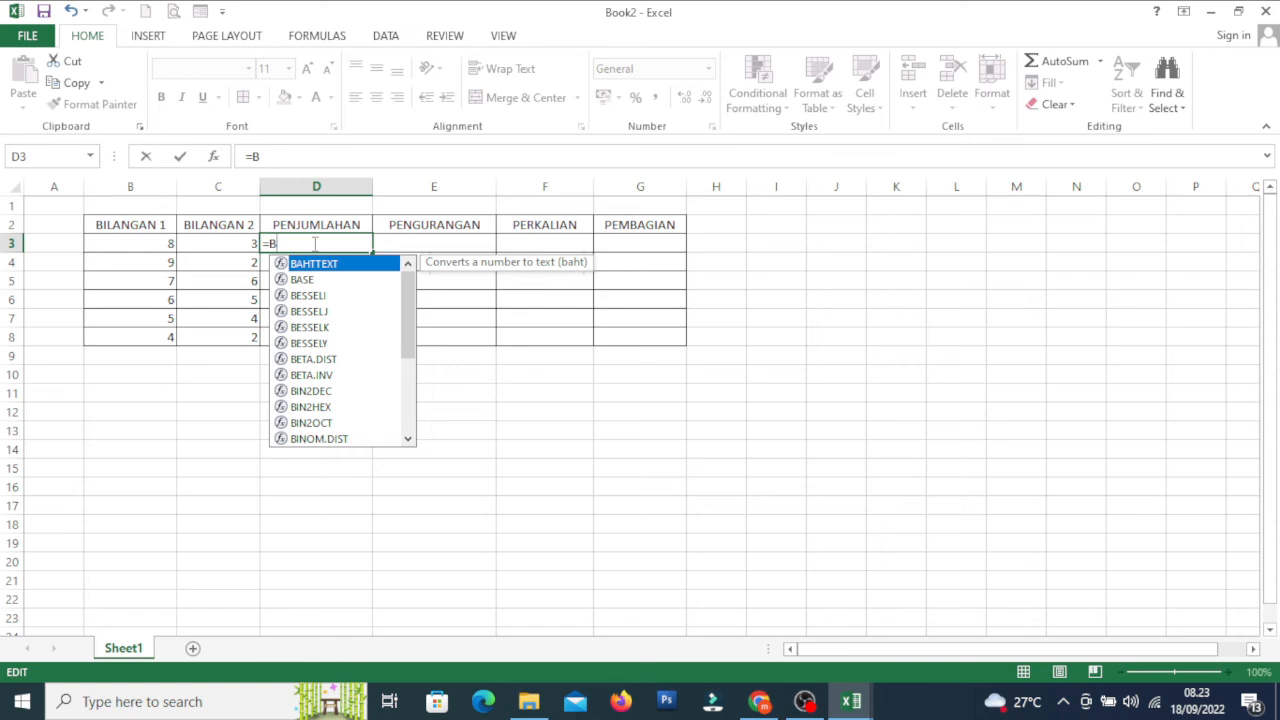
pyautogui.write('3+C')
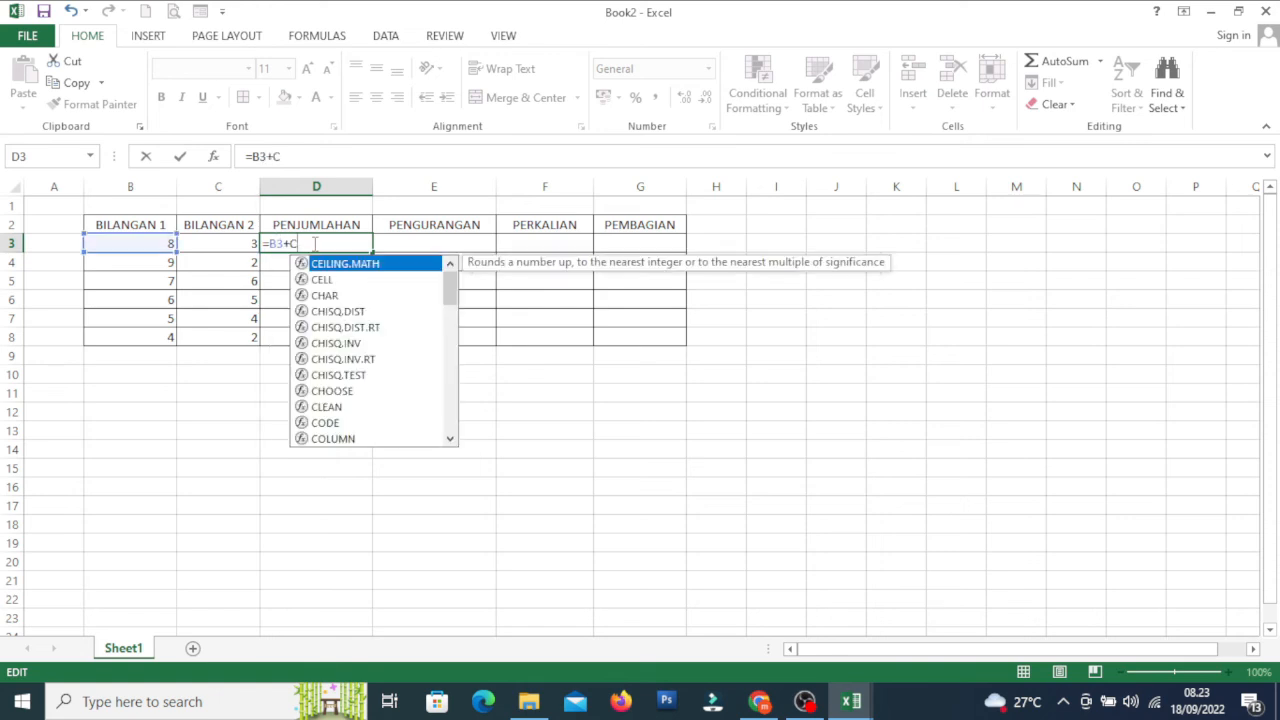
pyautogui.write('3')
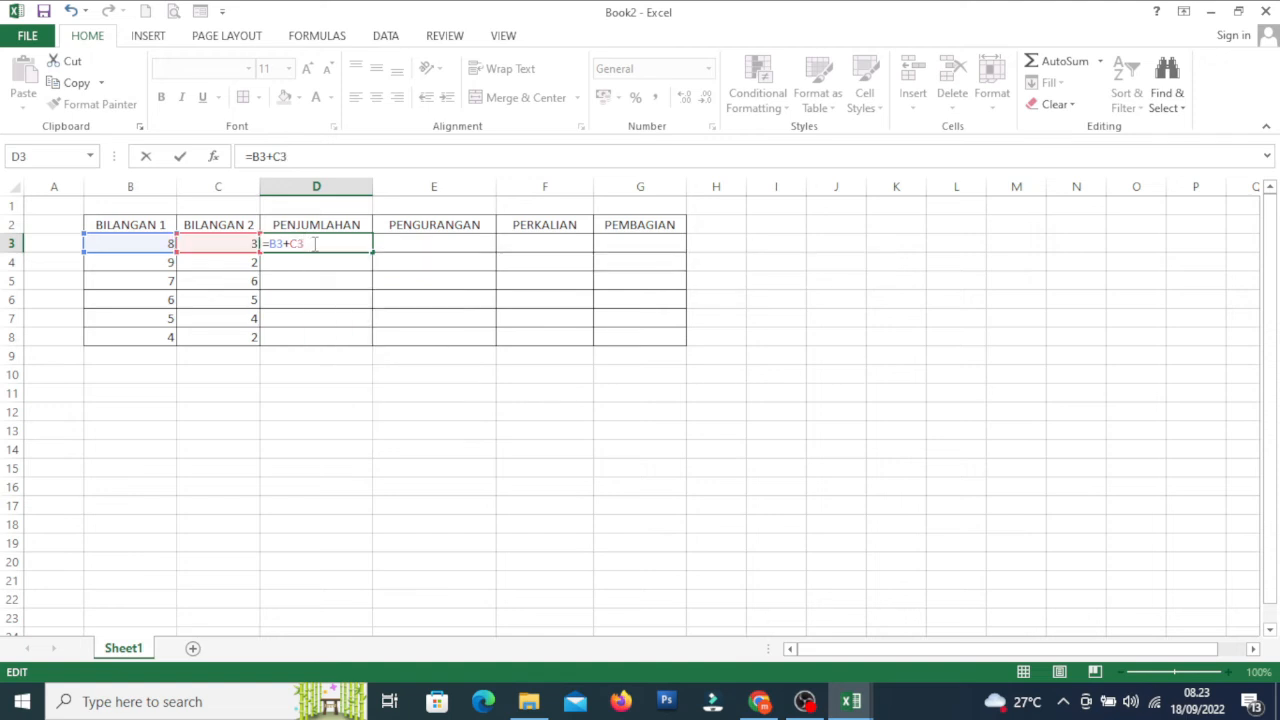
pyautogui.press('Return')
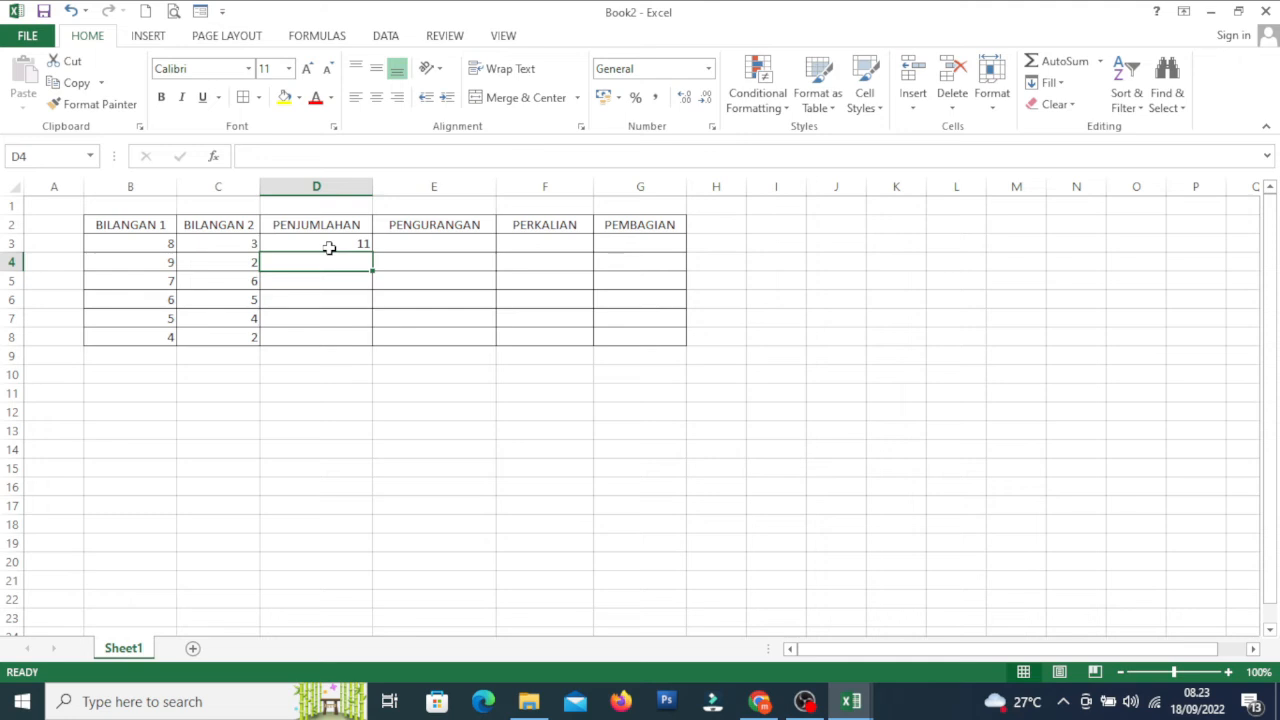
pyautogui.click(329, 247)
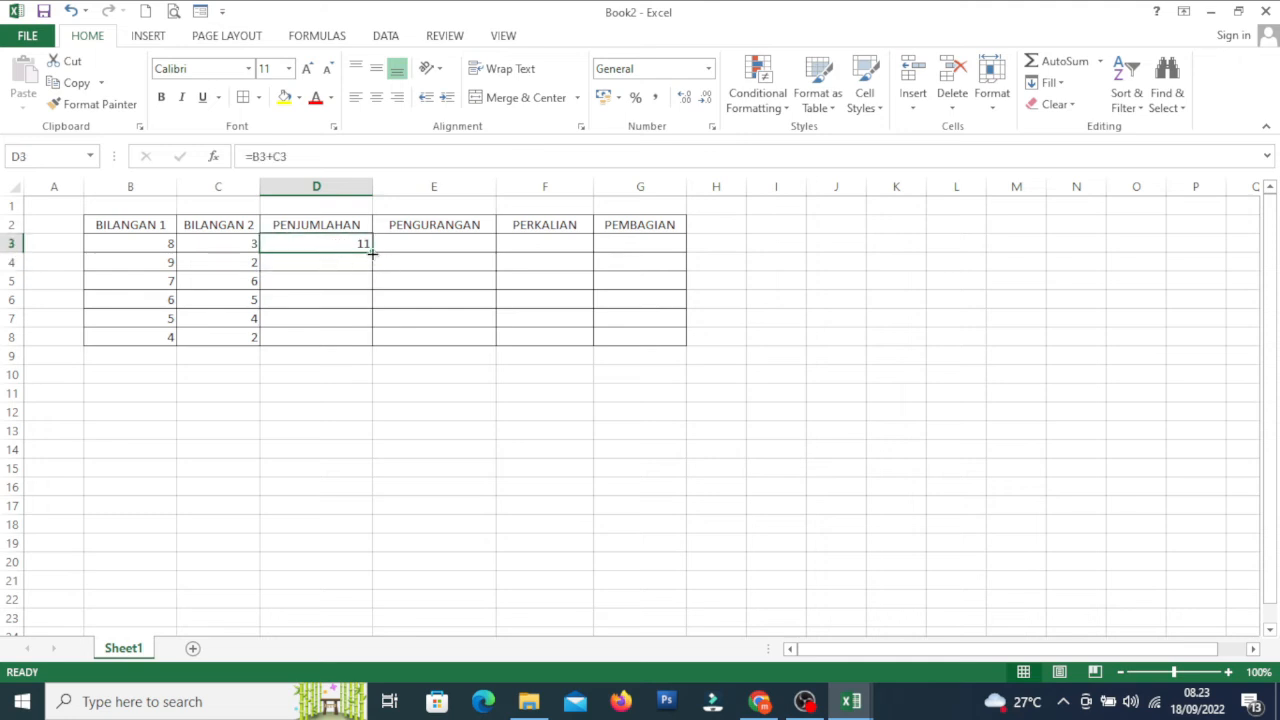
pyautogui.moveTo(372, 254); pyautogui.dragTo(372, 346)
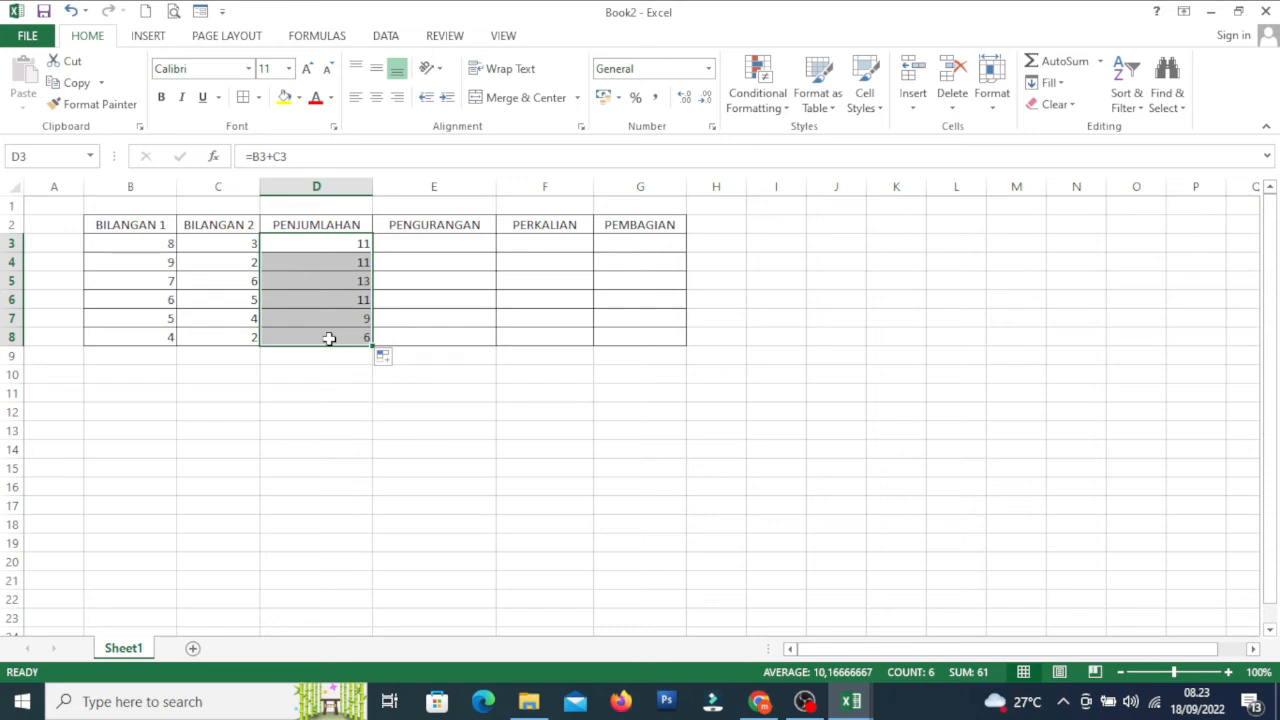
# - Enter the subtraction formula =B3-C3 in E3 under PENGURANGAN and fill it down through E8
pyautogui.click(459, 243)
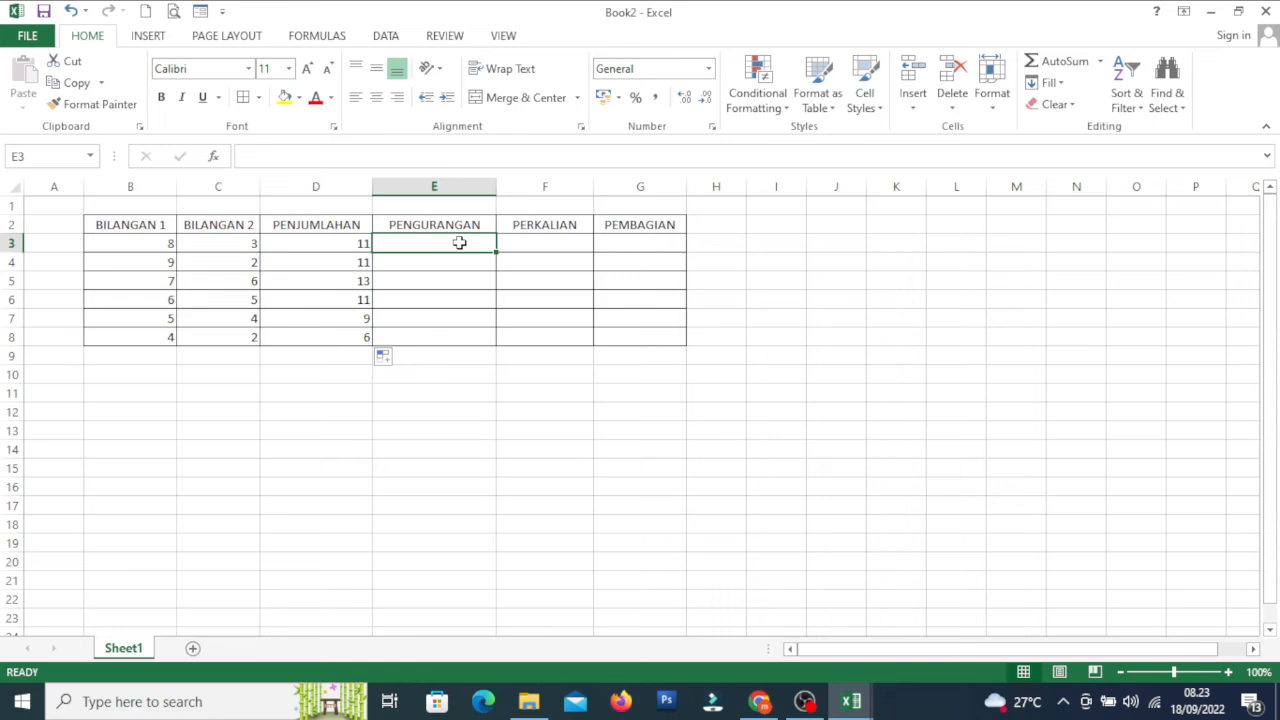
pyautogui.write('=')
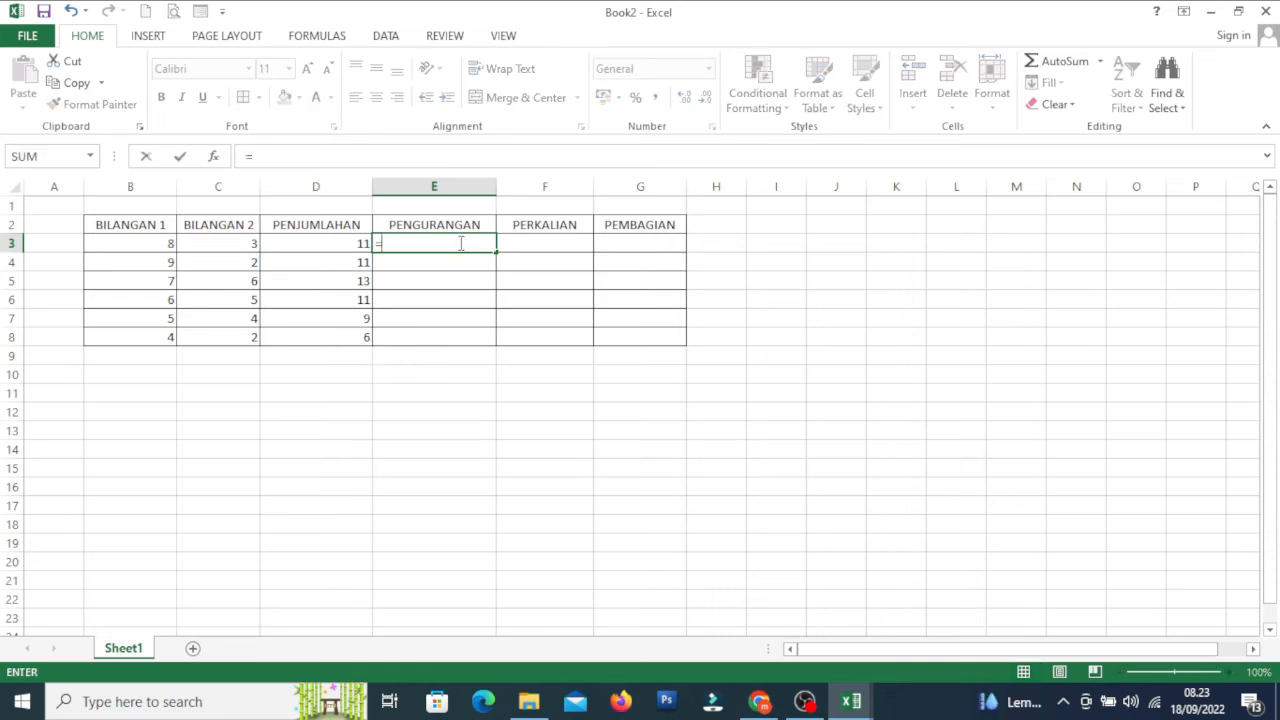
pyautogui.click(147, 243)
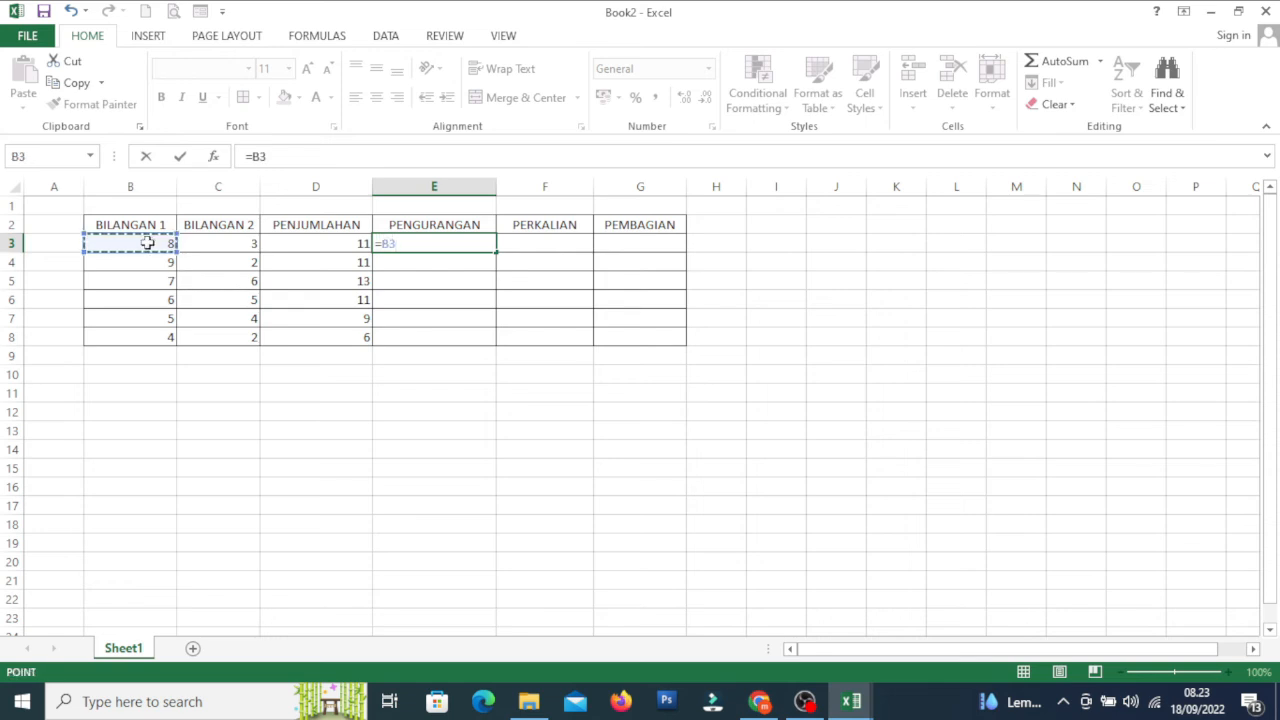
pyautogui.write('-')
pyautogui.click(230, 245)
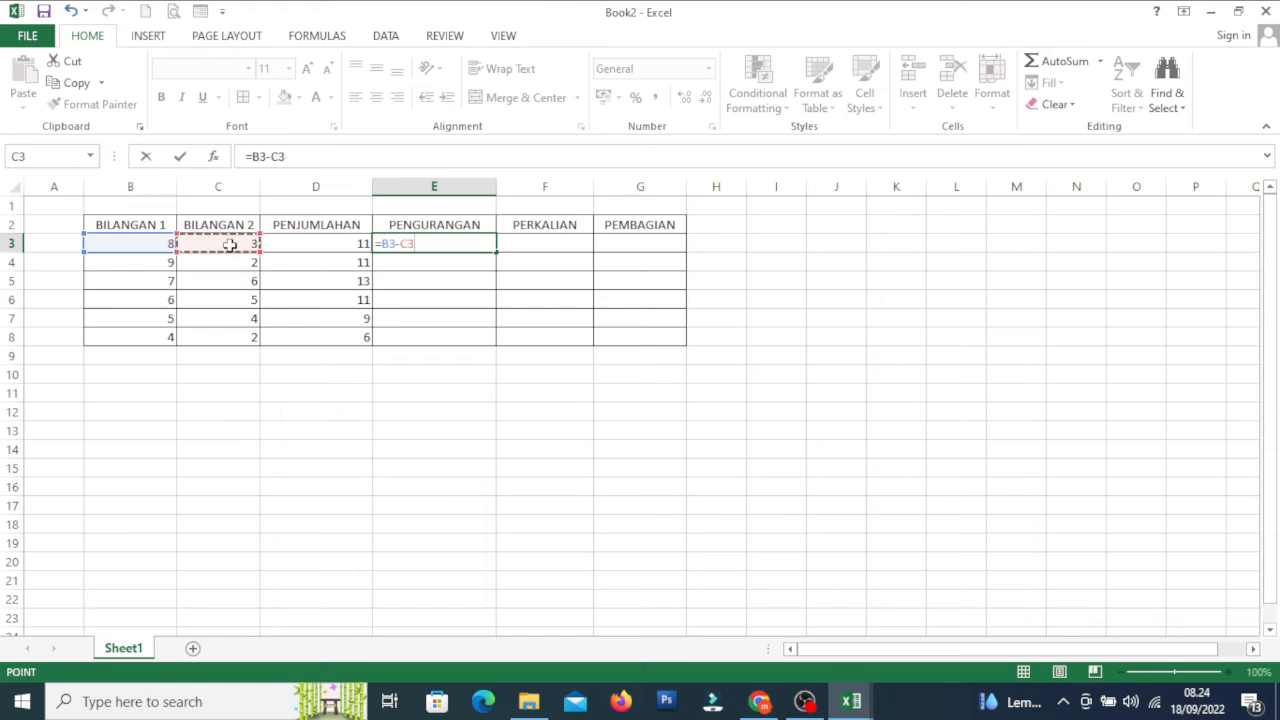
pyautogui.press('Return')
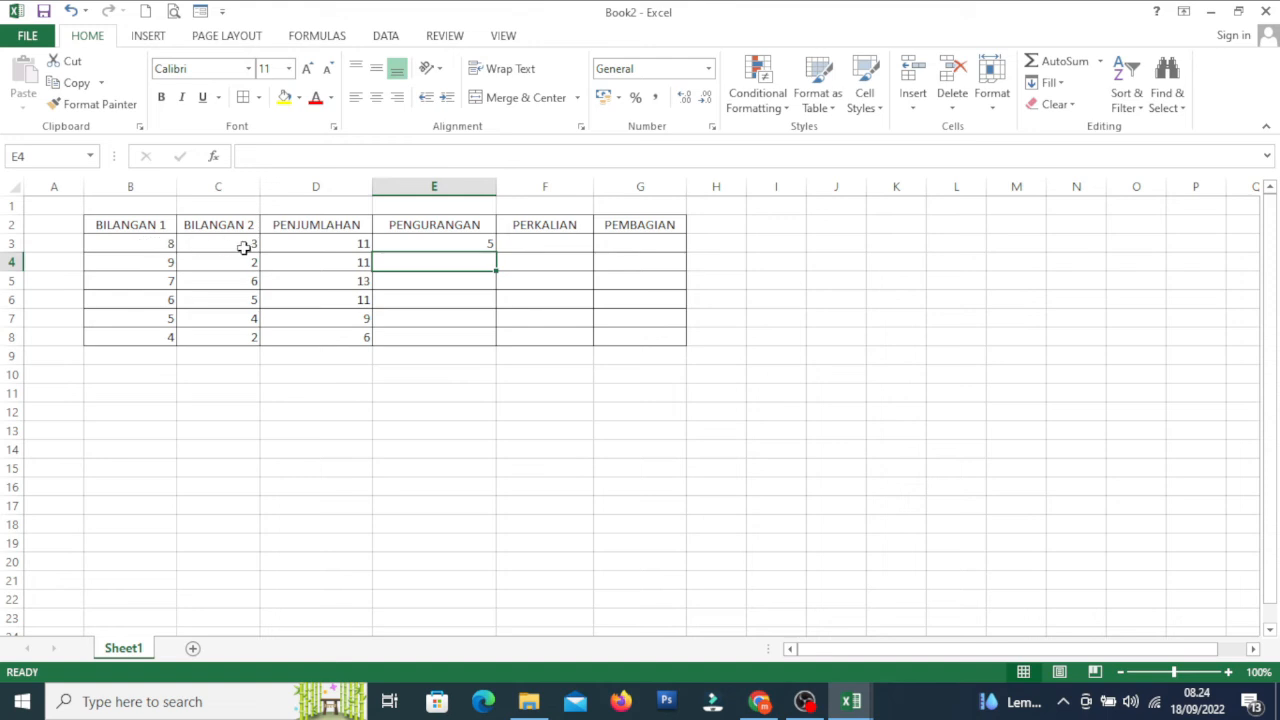
pyautogui.click(430, 245)
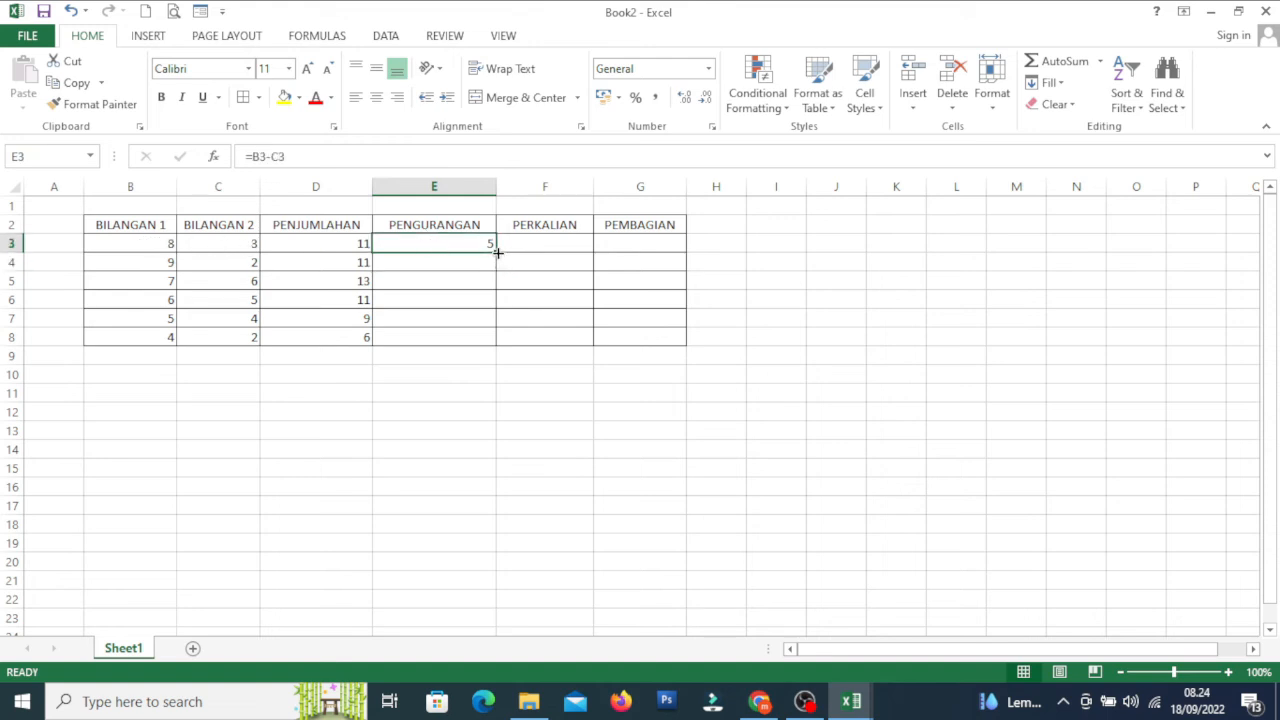
pyautogui.moveTo(497, 252); pyautogui.dragTo(500, 342)
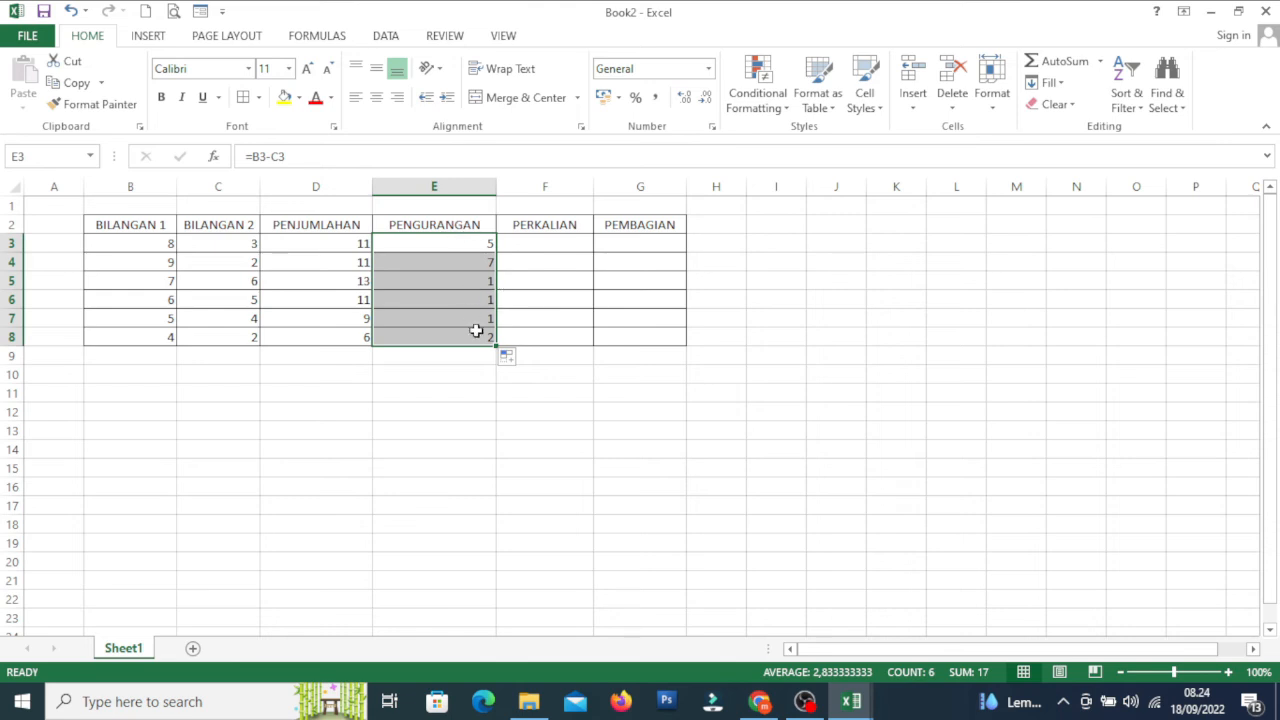
pyautogui.click(548, 411)
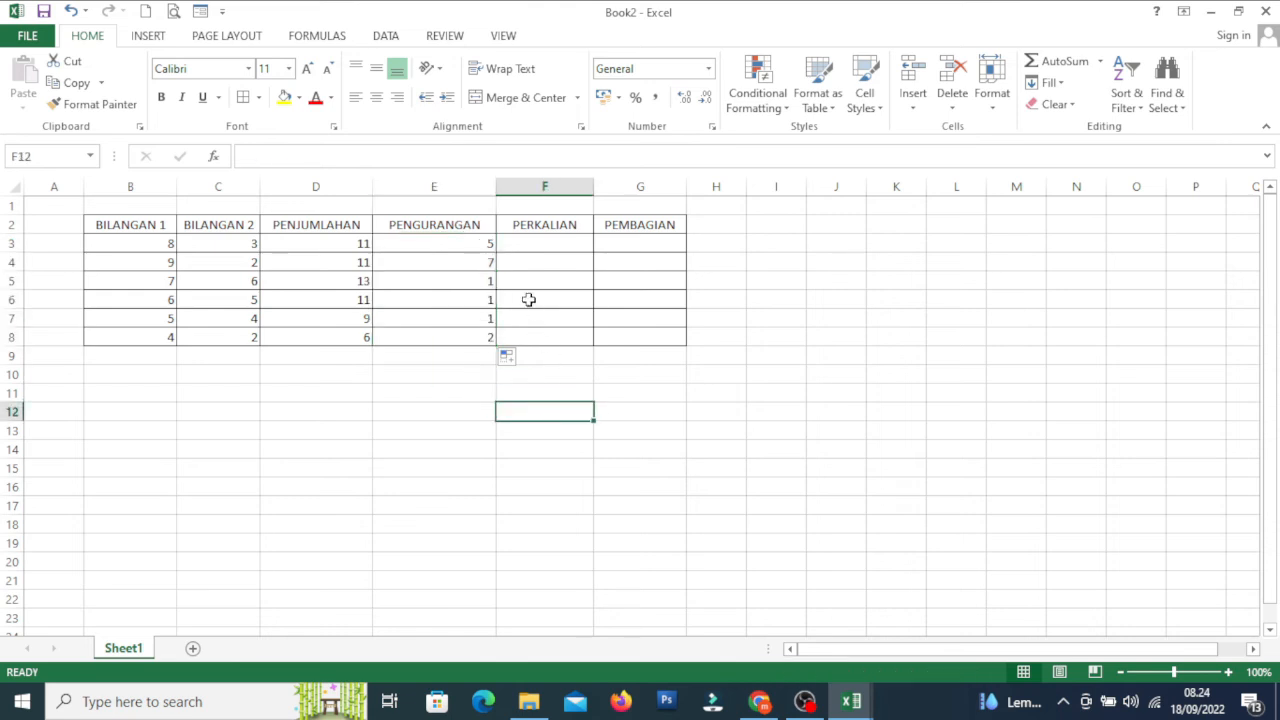
# - Enter the multiplication formula =B3*C3 in F3 under PERKALIAN and fill it down through F8
pyautogui.click(535, 242)
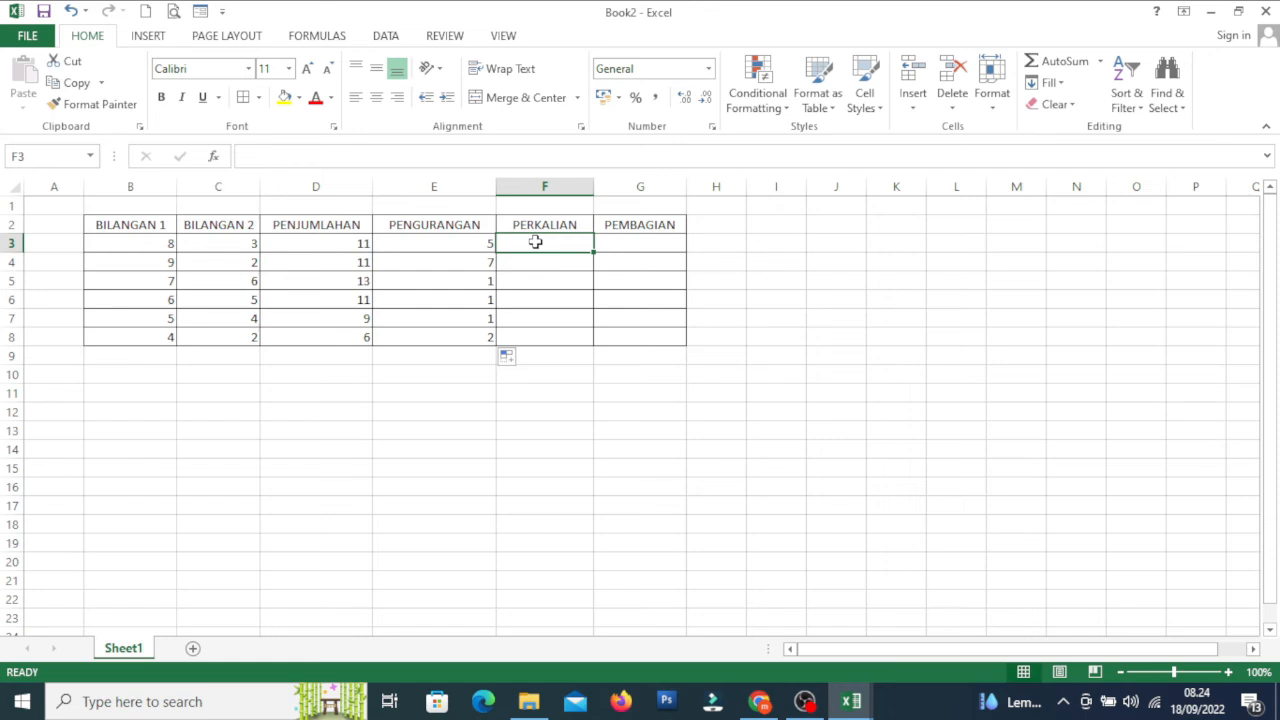
pyautogui.write('=')
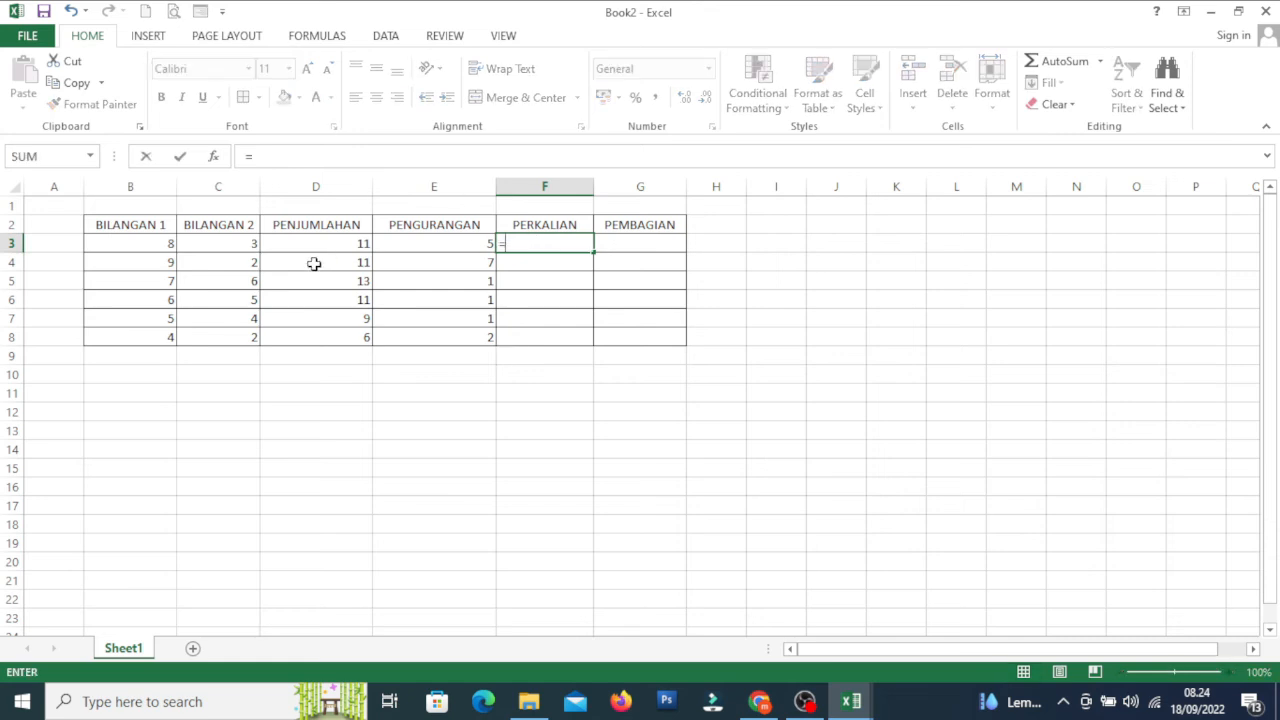
pyautogui.click(143, 241)
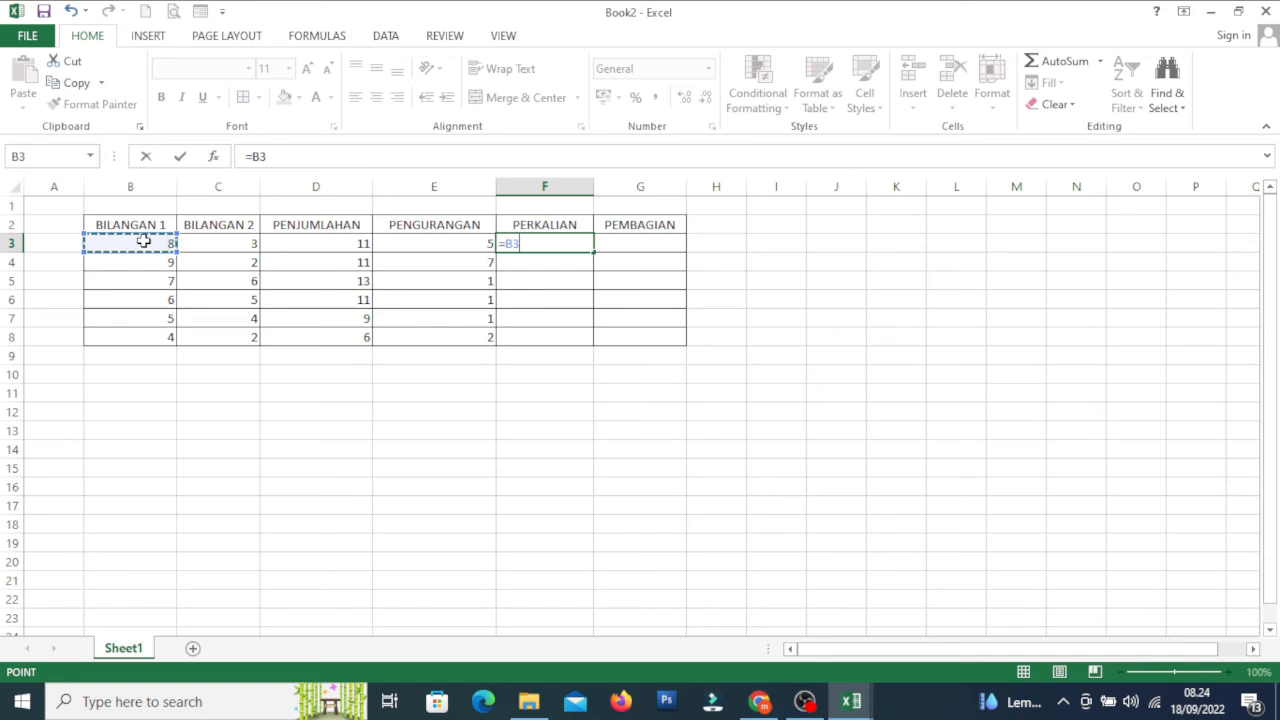
pyautogui.write('*')
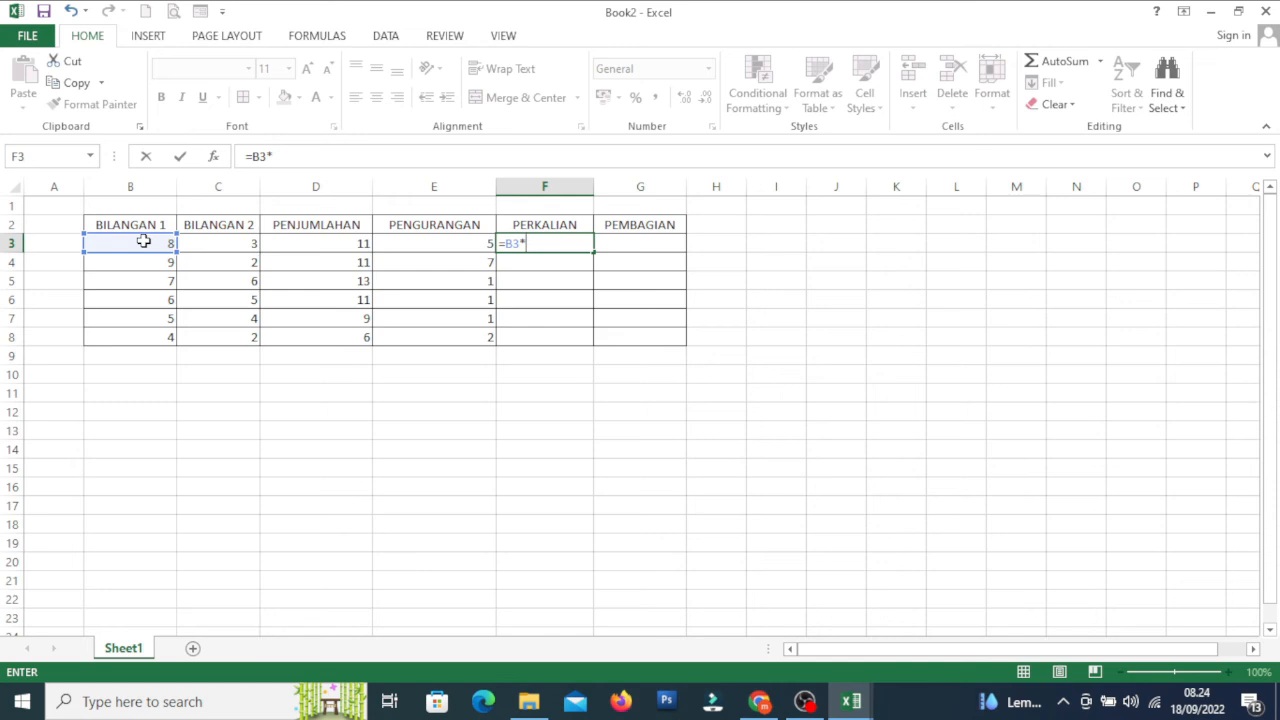
pyautogui.click(222, 242)
pyautogui.press('Return')
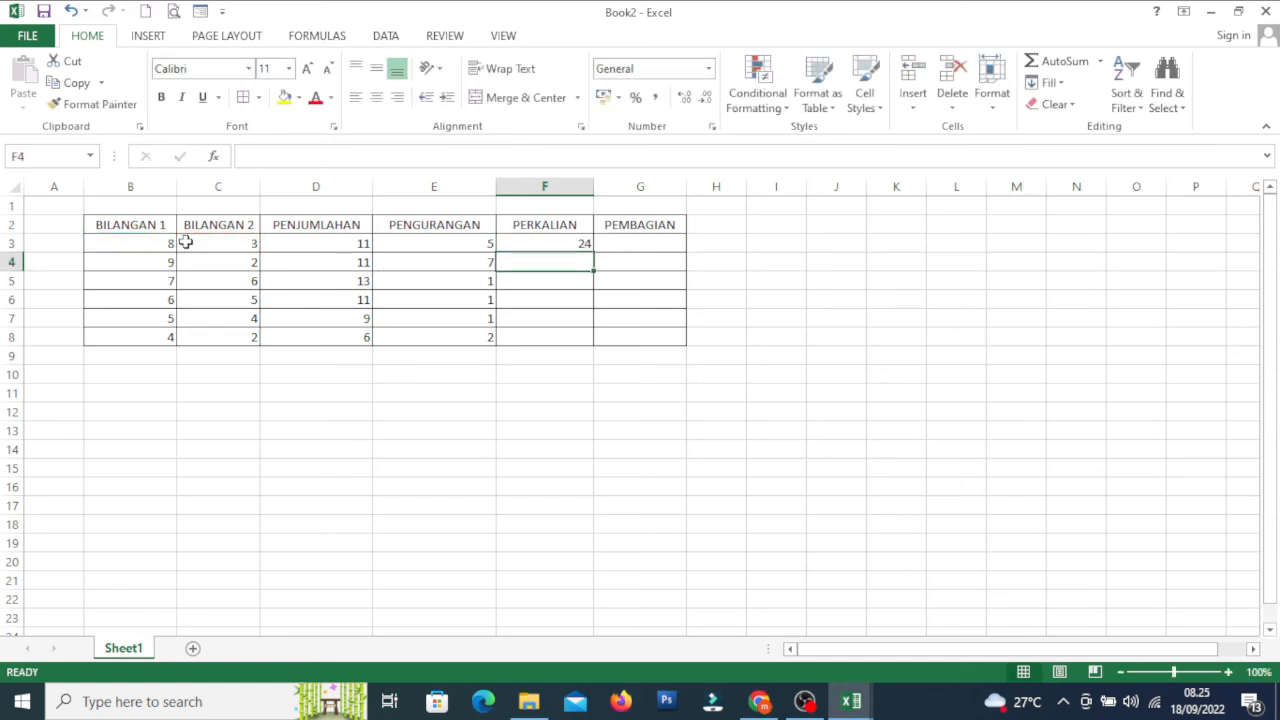
pyautogui.click(561, 244)
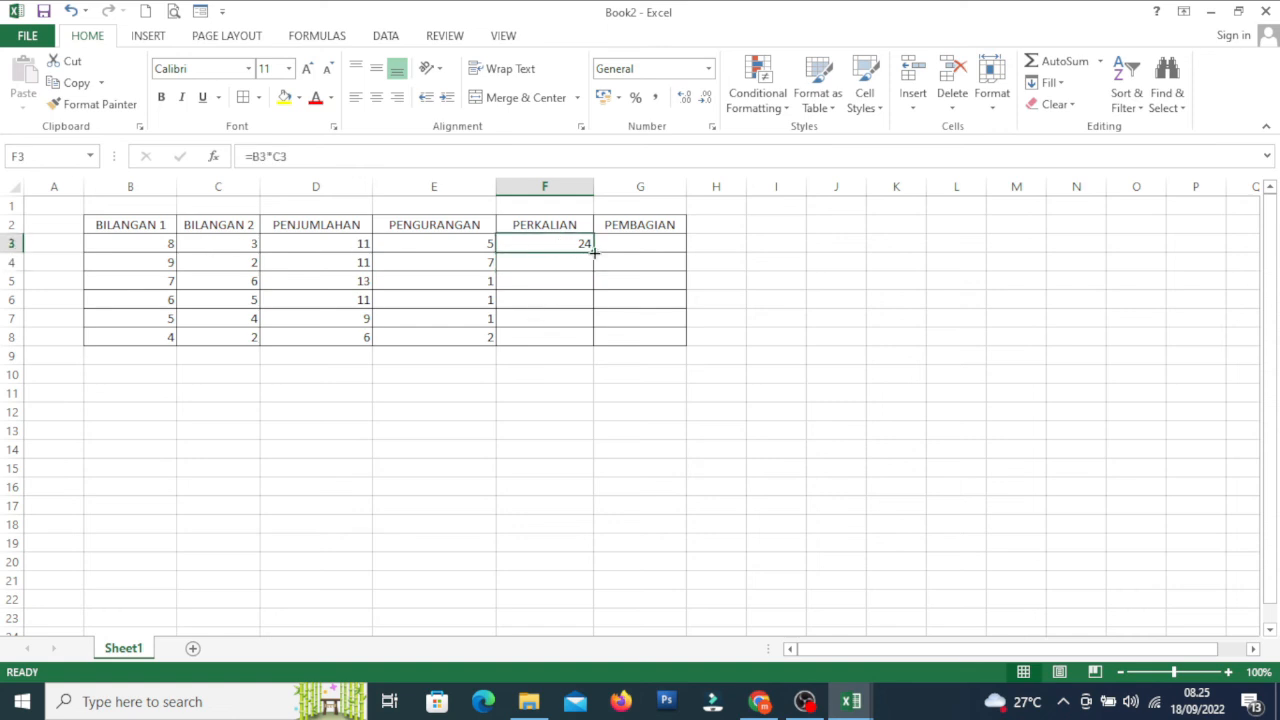
pyautogui.moveTo(595, 255); pyautogui.dragTo(596, 345)
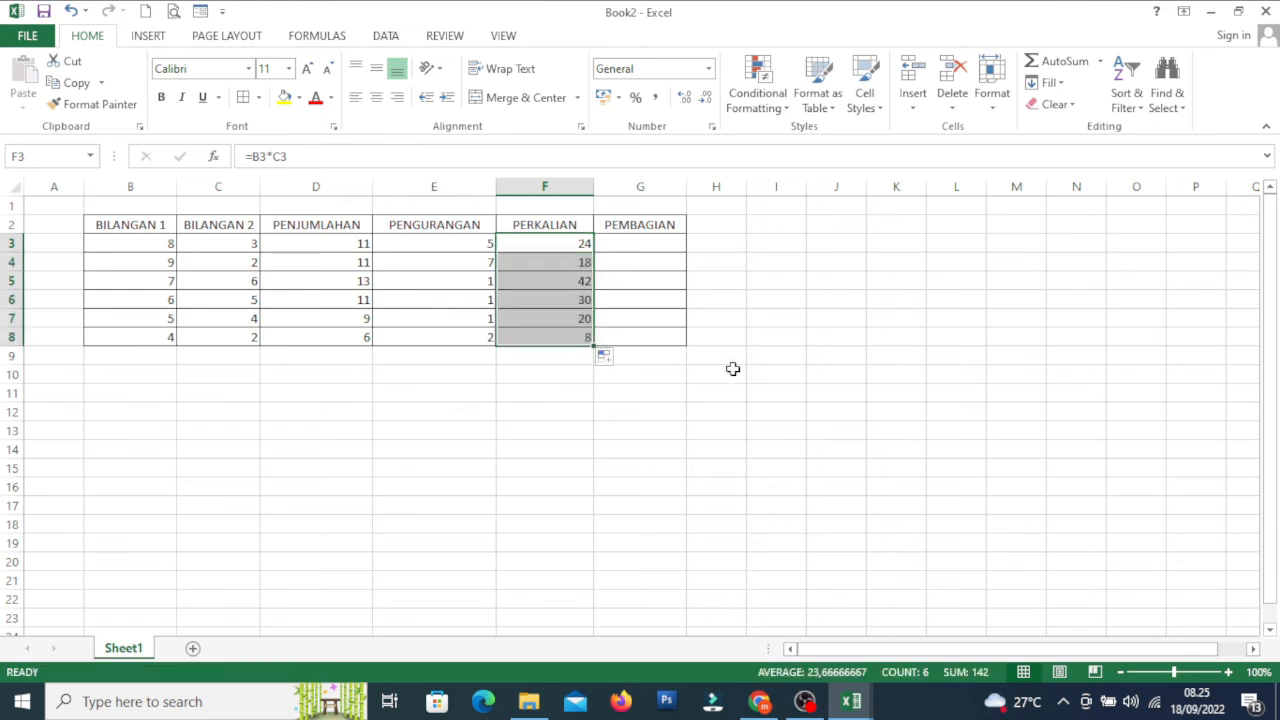
# - Enter the division formula =B3/C3 in G3 under PEMBAGIAN and fill it down through G8
pyautogui.click(657, 239)
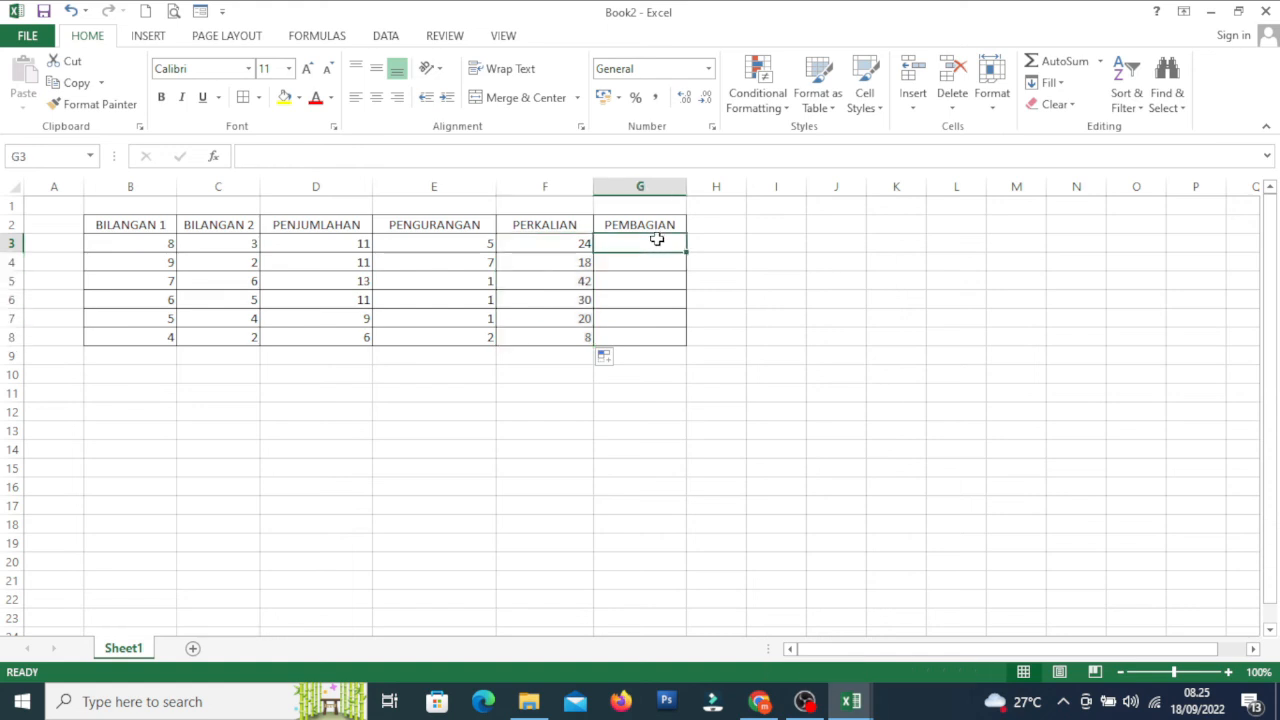
pyautogui.write('=')
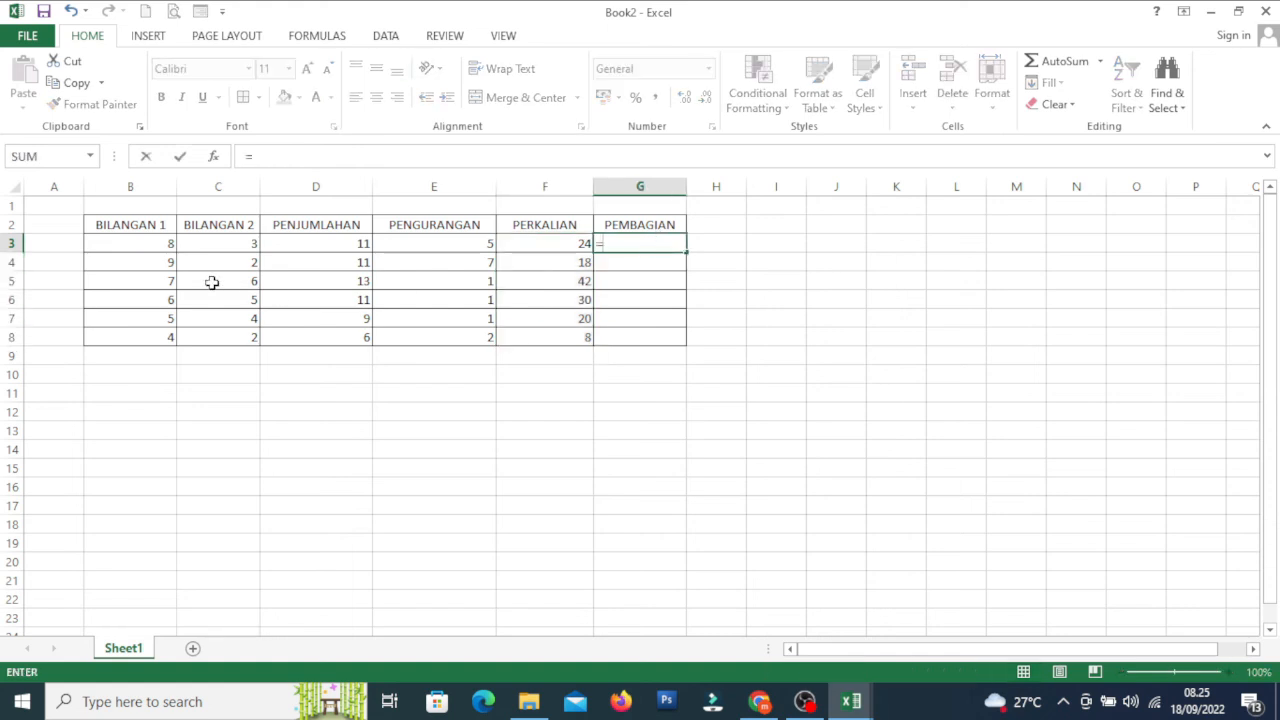
pyautogui.click(143, 242)
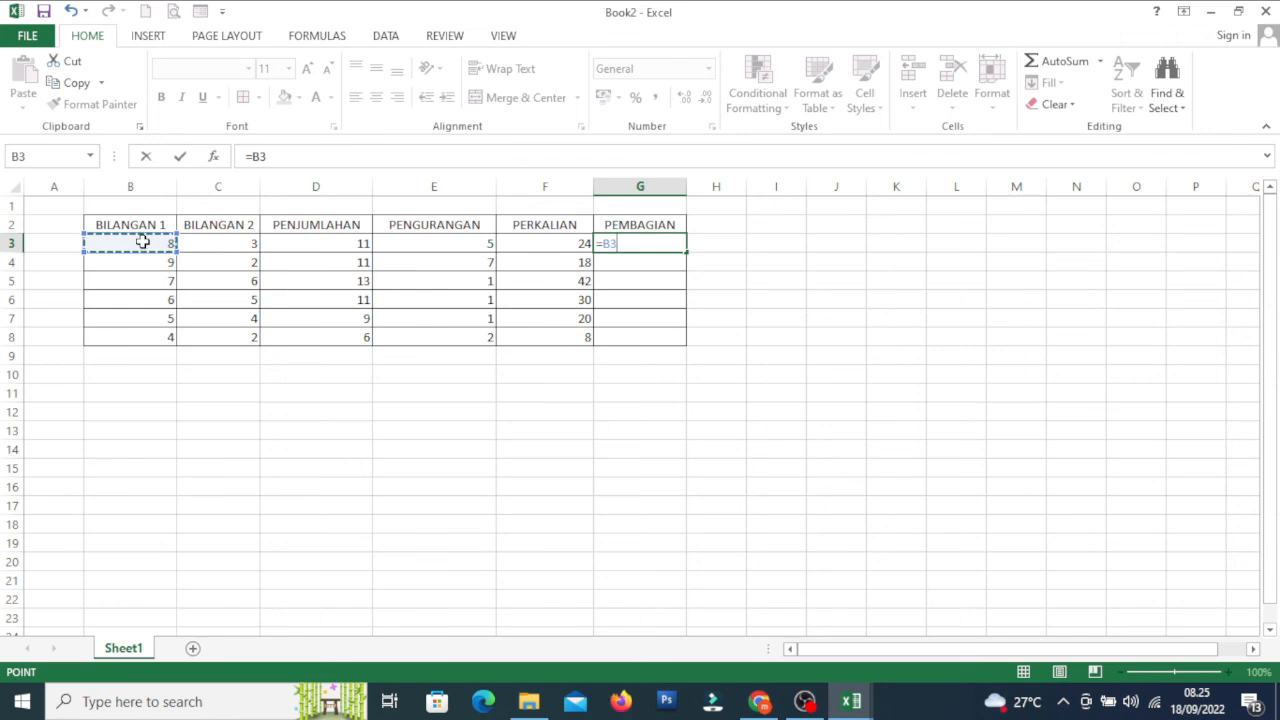
pyautogui.write('/')
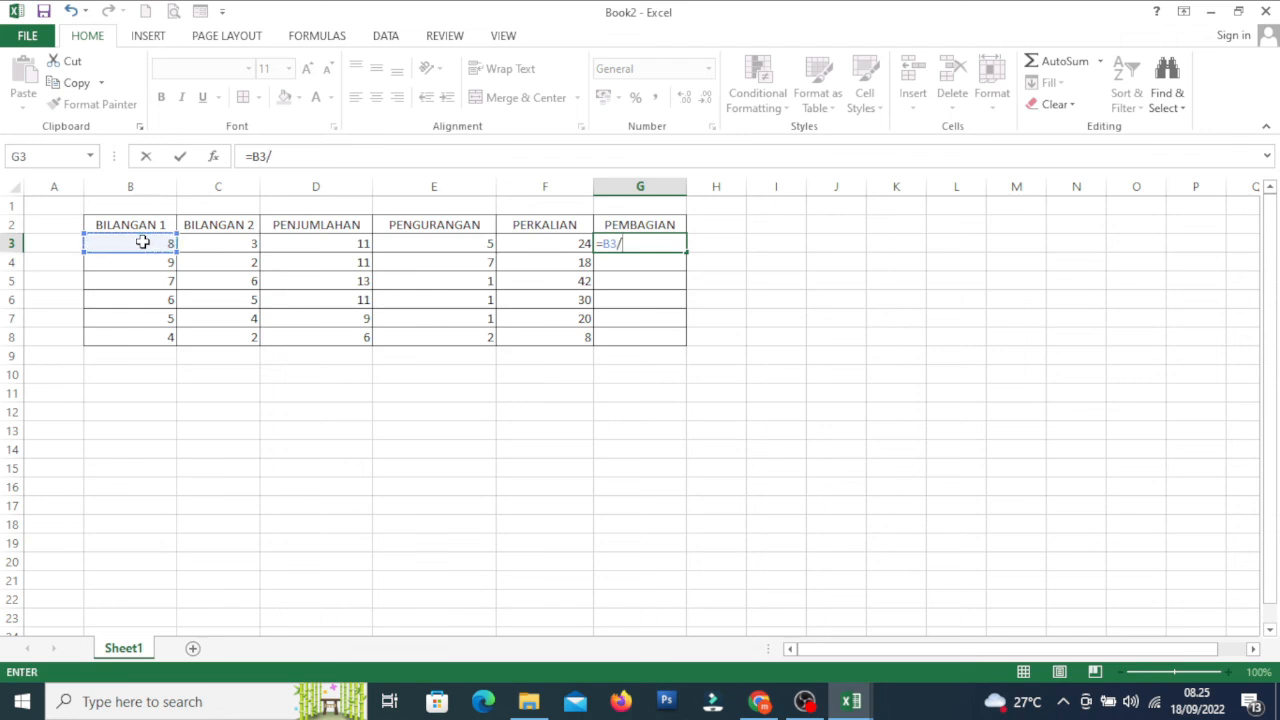
pyautogui.click(231, 244)
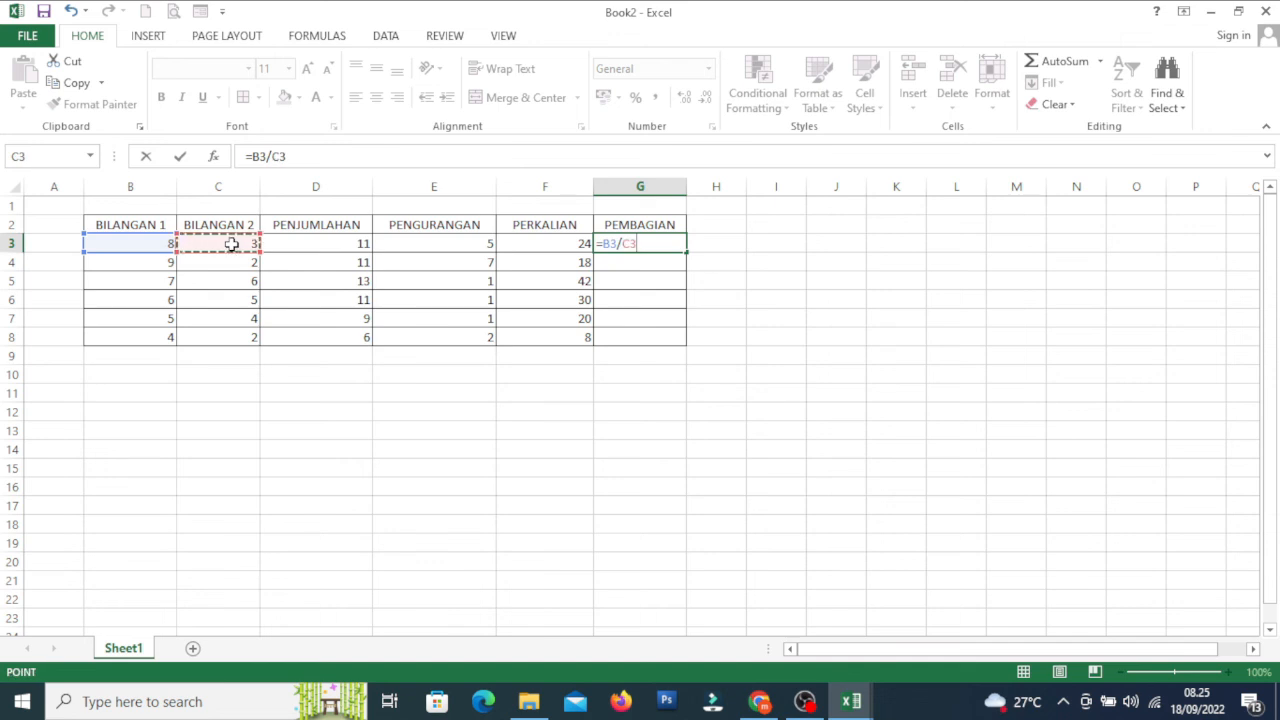
pyautogui.press('Return')
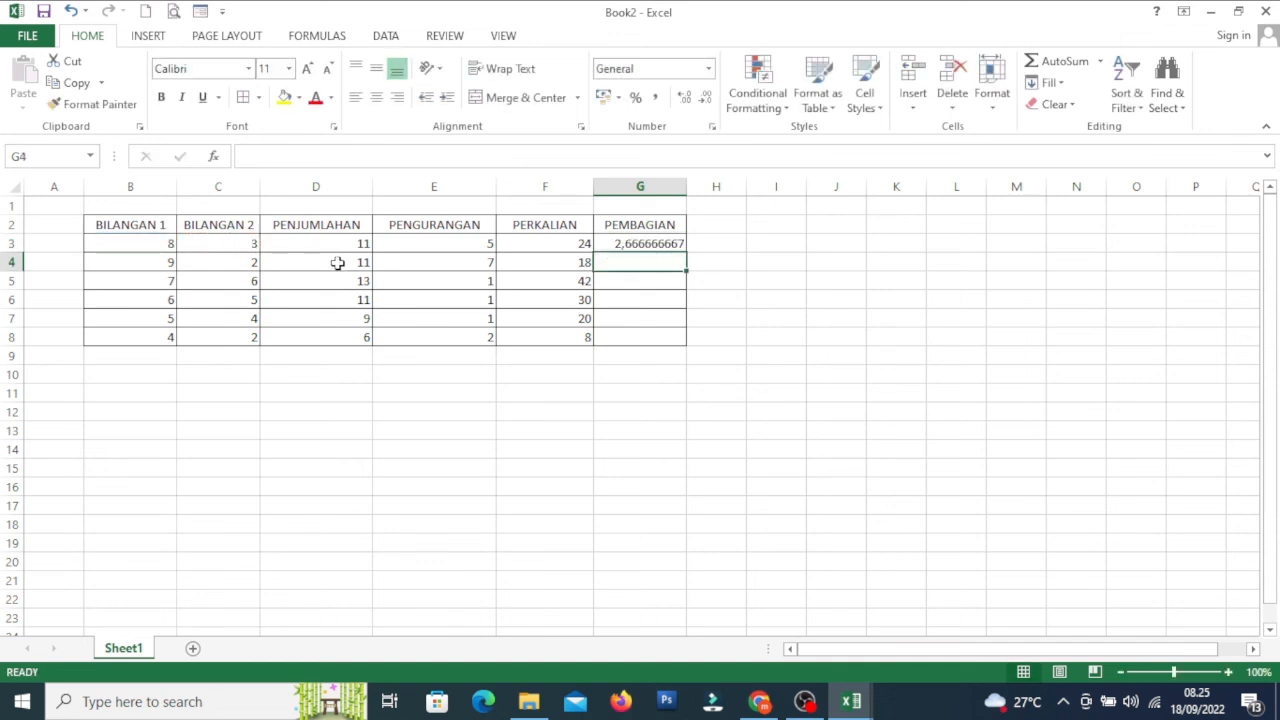
pyautogui.click(652, 244)
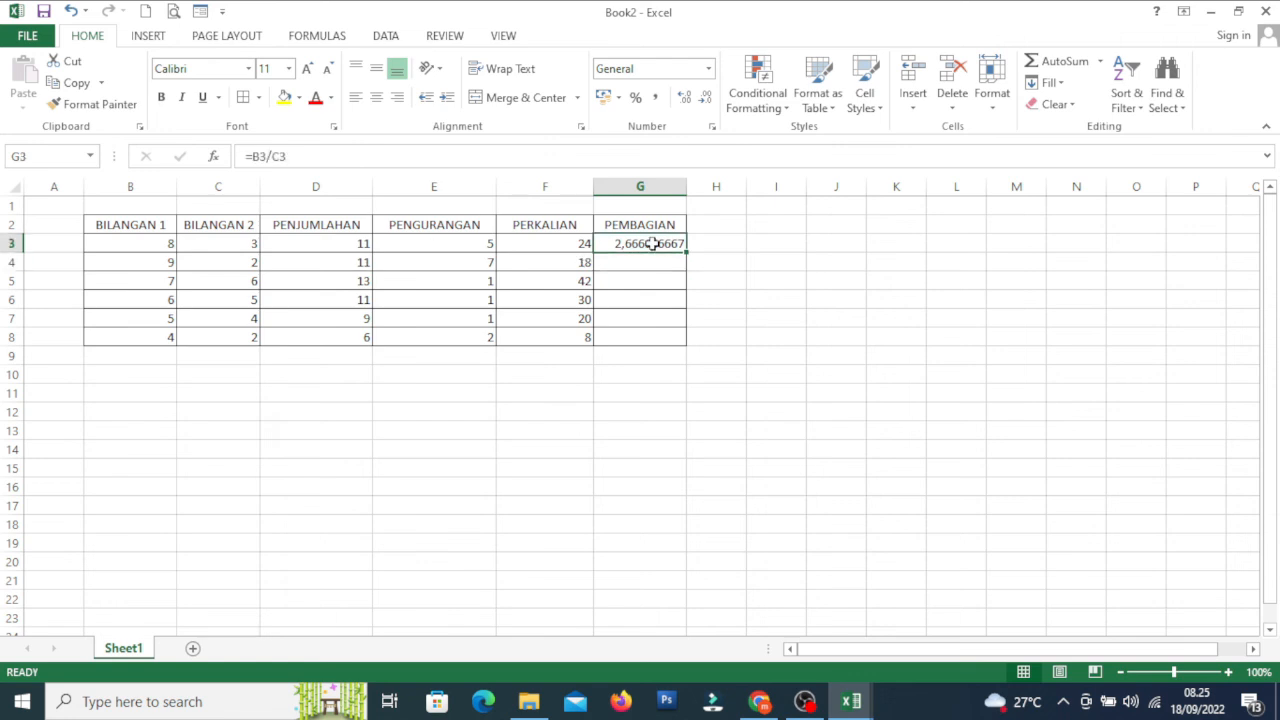
pyautogui.moveTo(686, 253); pyautogui.dragTo(686, 340)
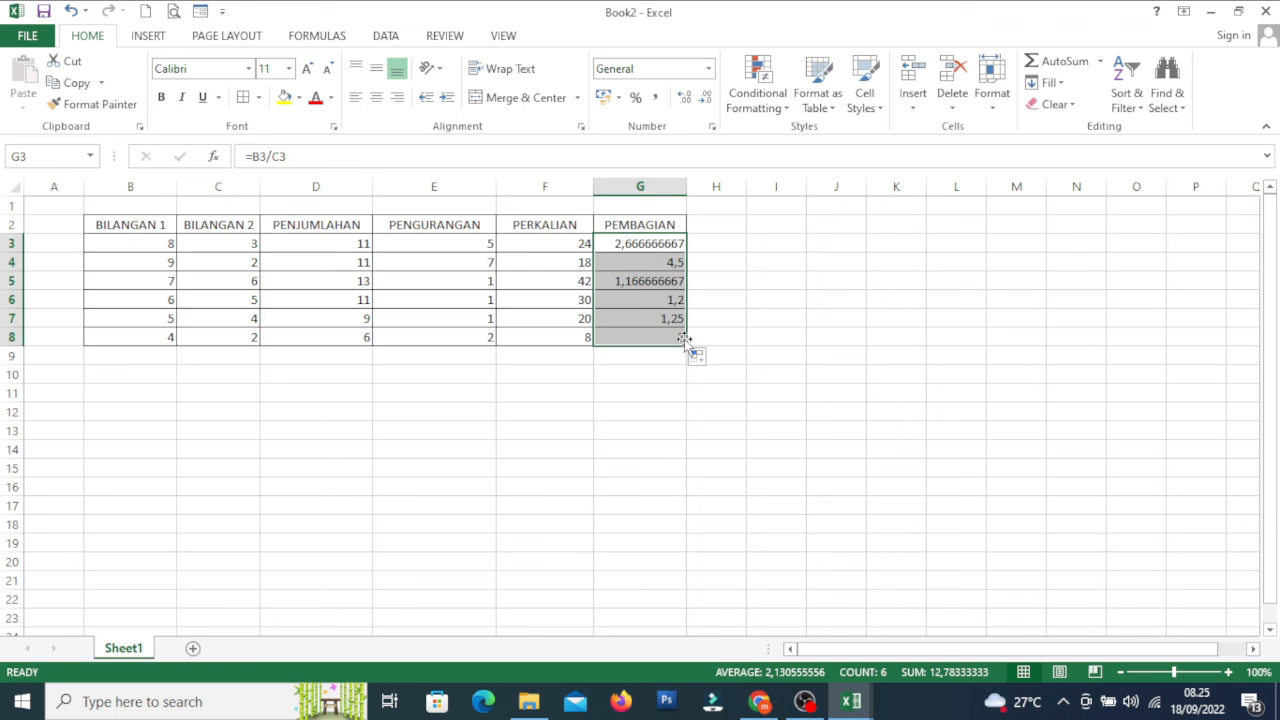
pyautogui.click(740, 411)
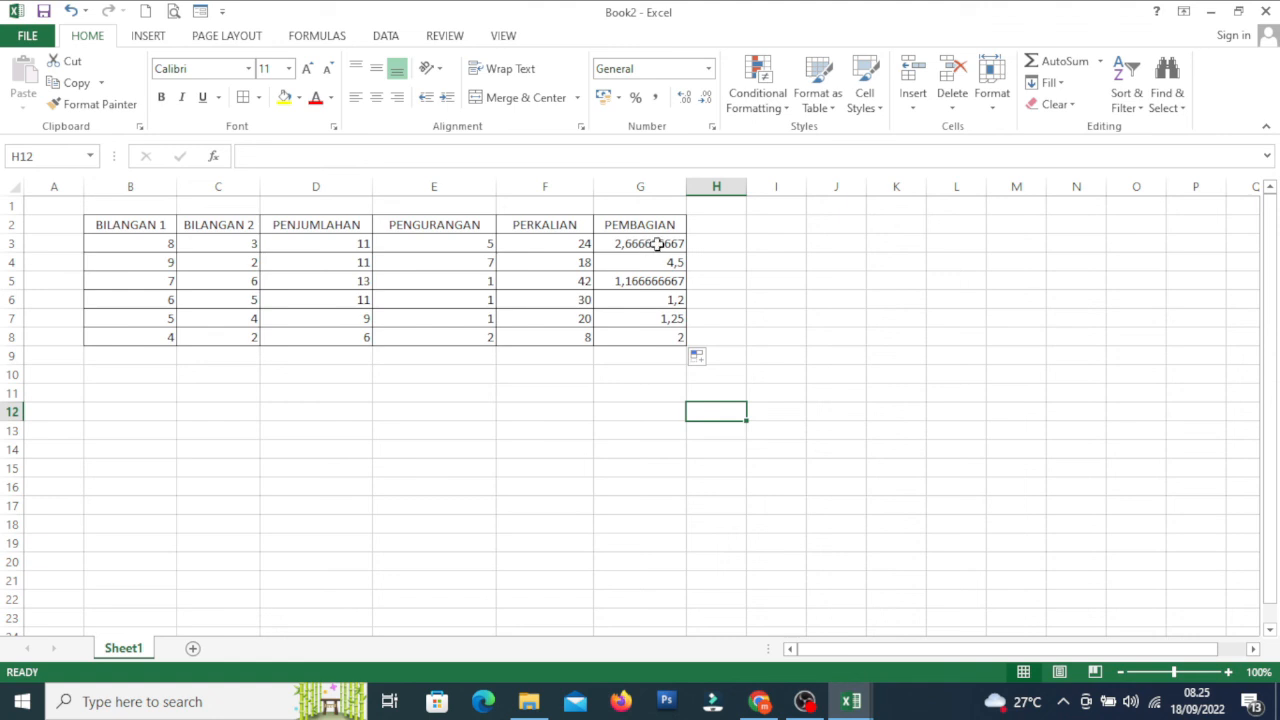
# - Reduce the decimals of the PEMBAGIAN results in G3:G8 so the values show two decimal places
pyautogui.moveTo(655, 244); pyautogui.dragTo(650, 341)
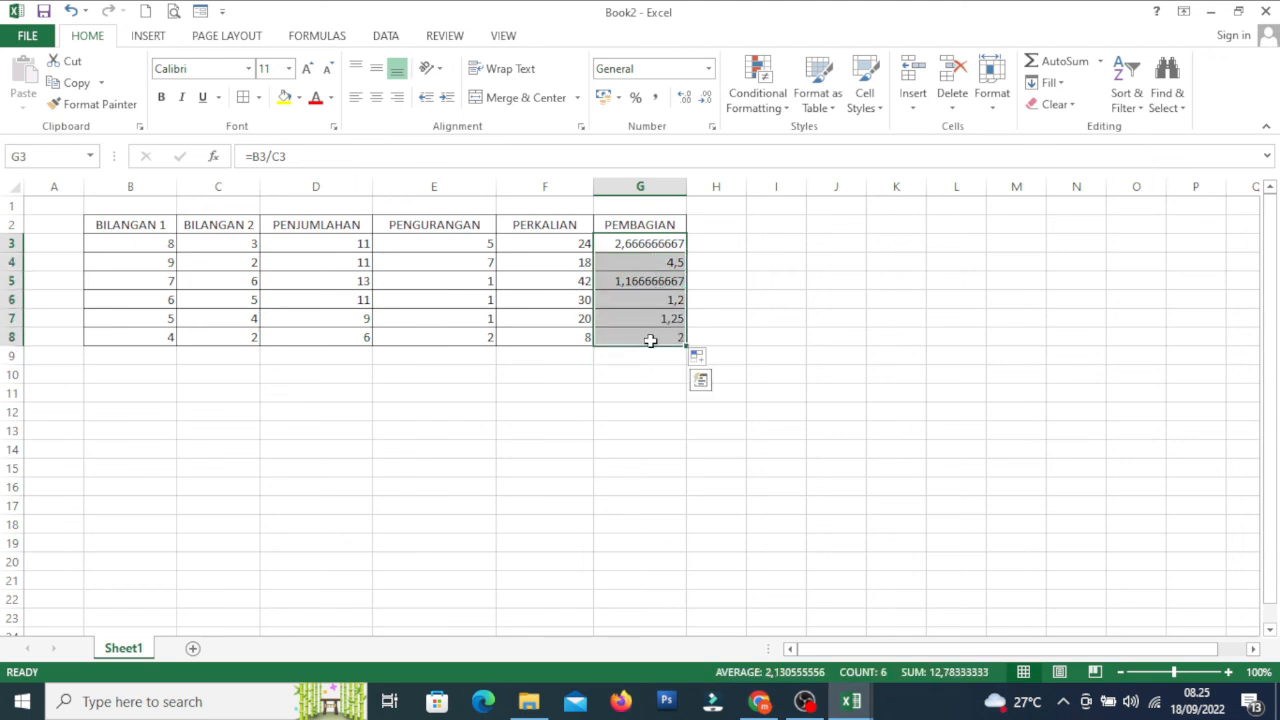
pyautogui.click(707, 101)
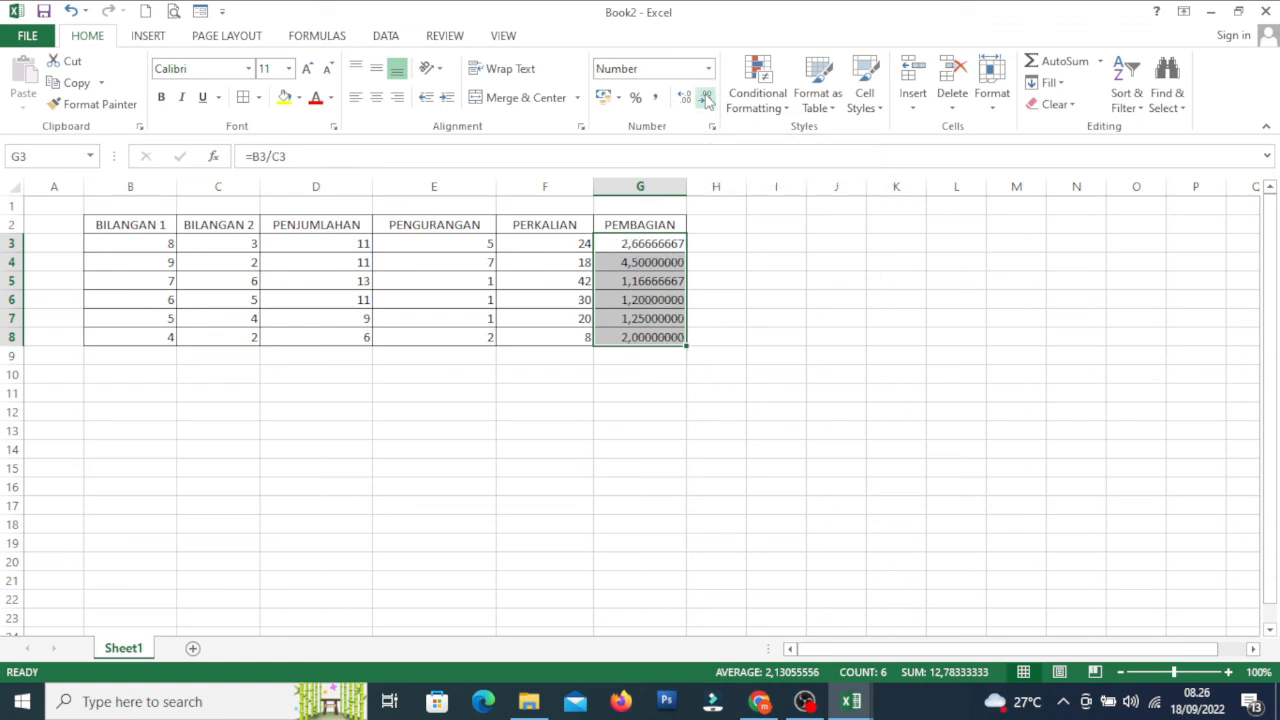
pyautogui.click(707, 101)
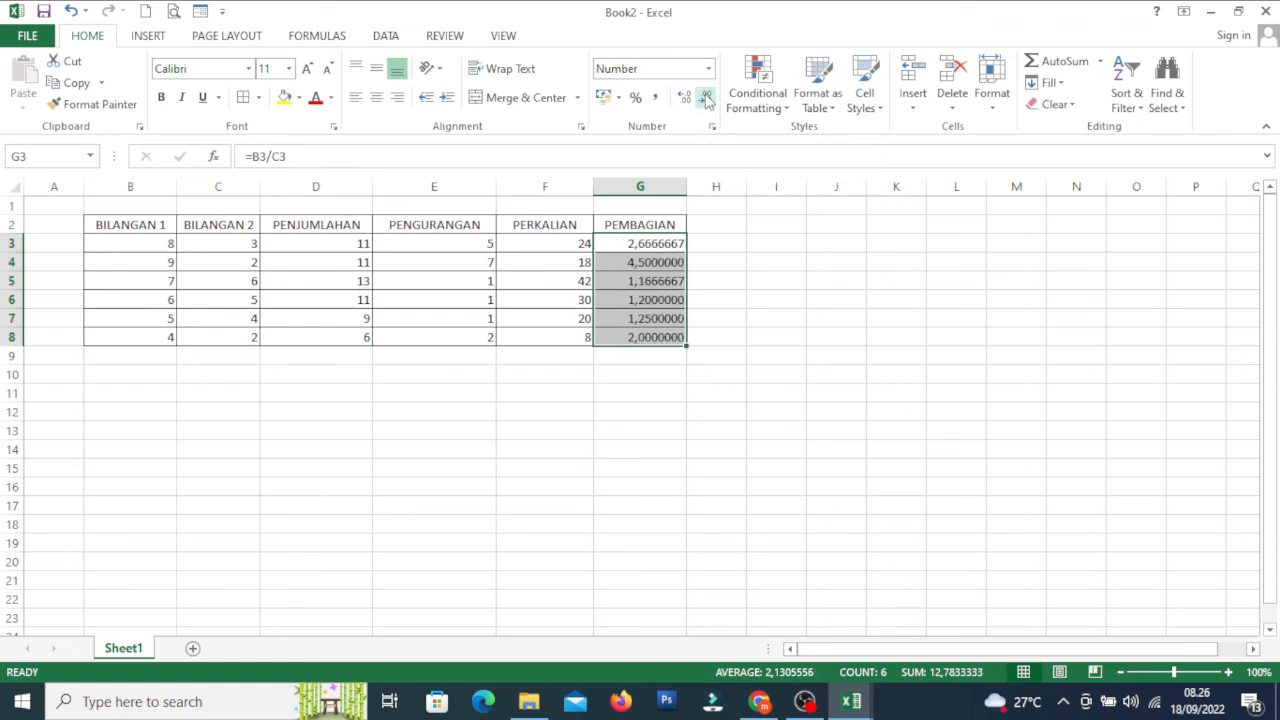
pyautogui.click(707, 101)
pyautogui.click(707, 101)
pyautogui.click(707, 101)
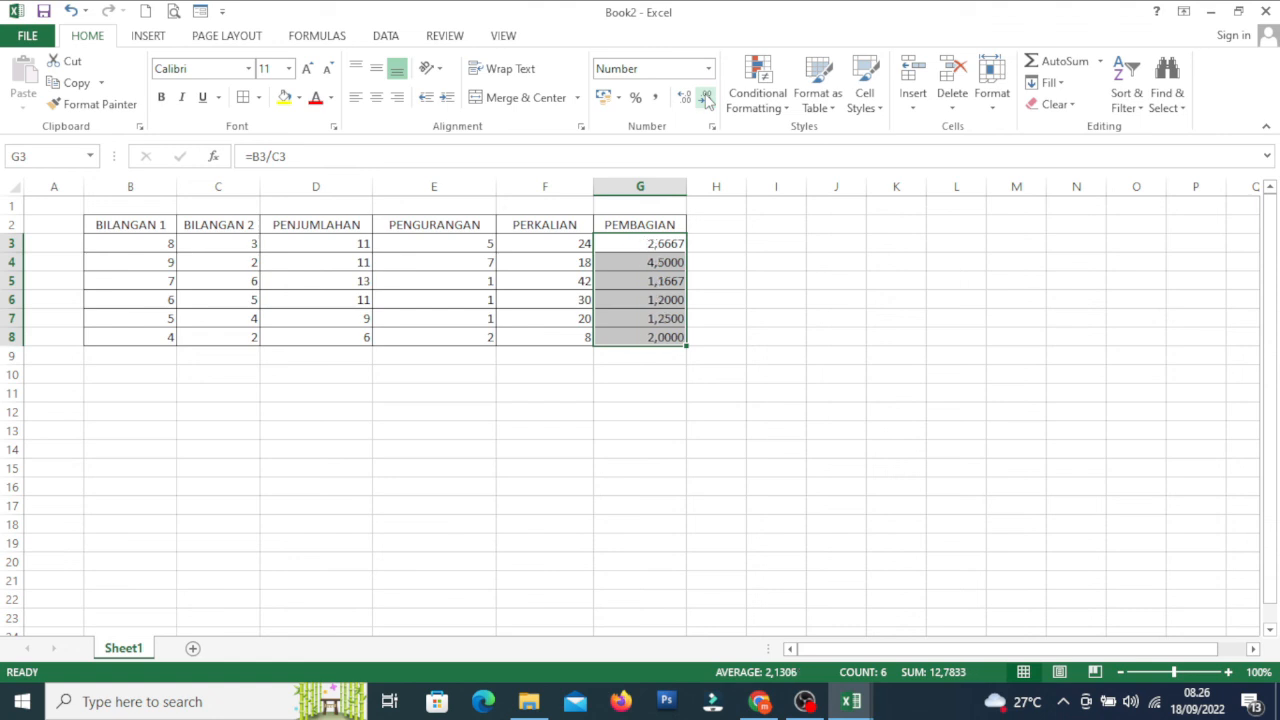
pyautogui.click(707, 101)
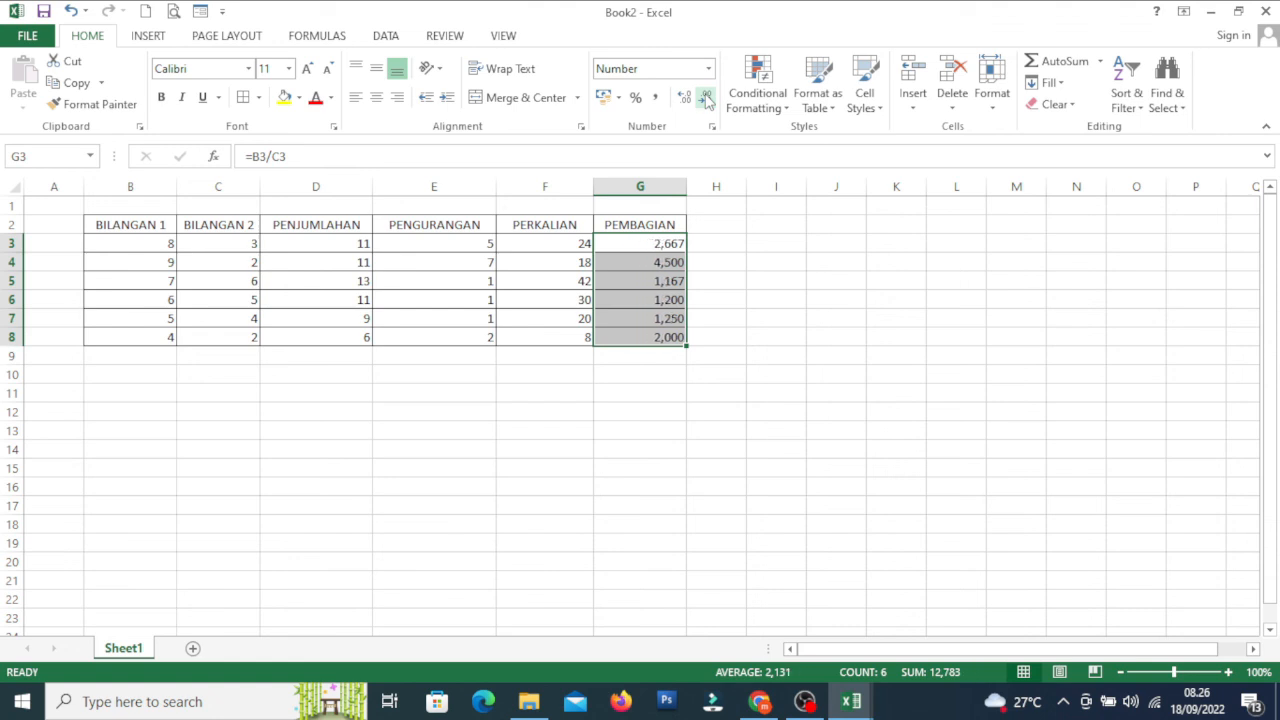
pyautogui.click(707, 101)
pyautogui.click(707, 101)
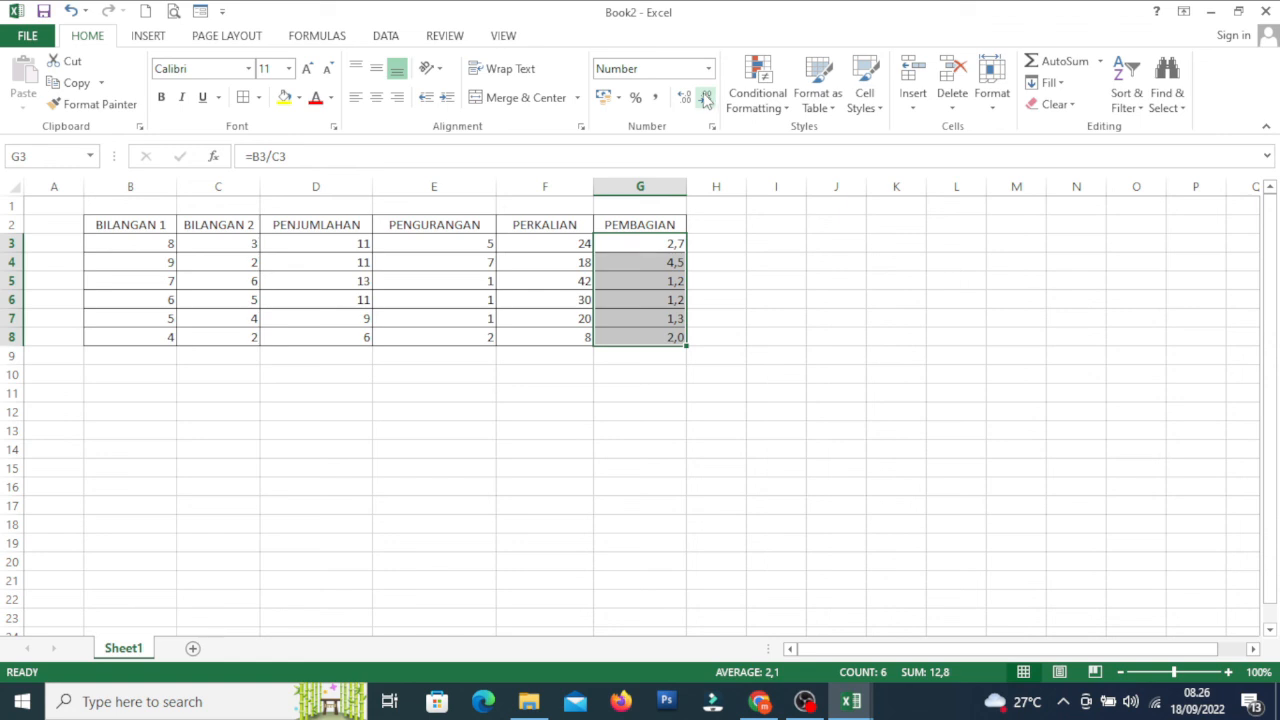
pyautogui.click(687, 99)
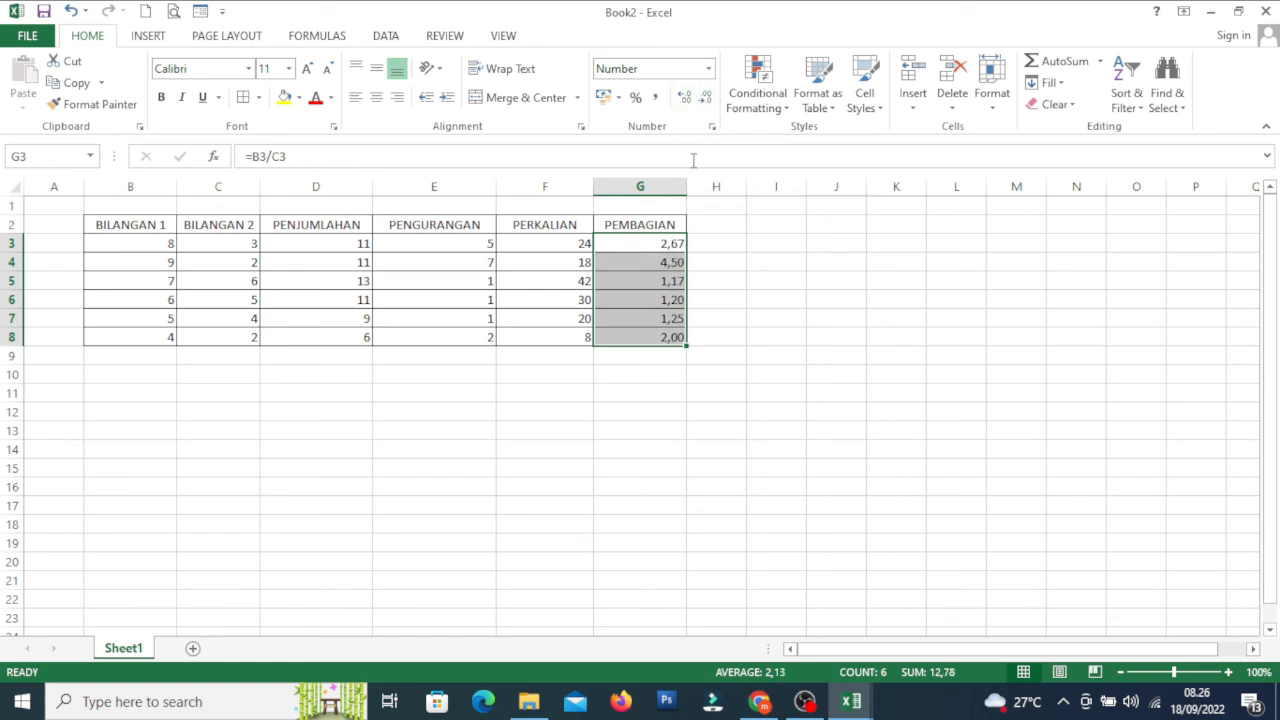
pyautogui.click(750, 446)
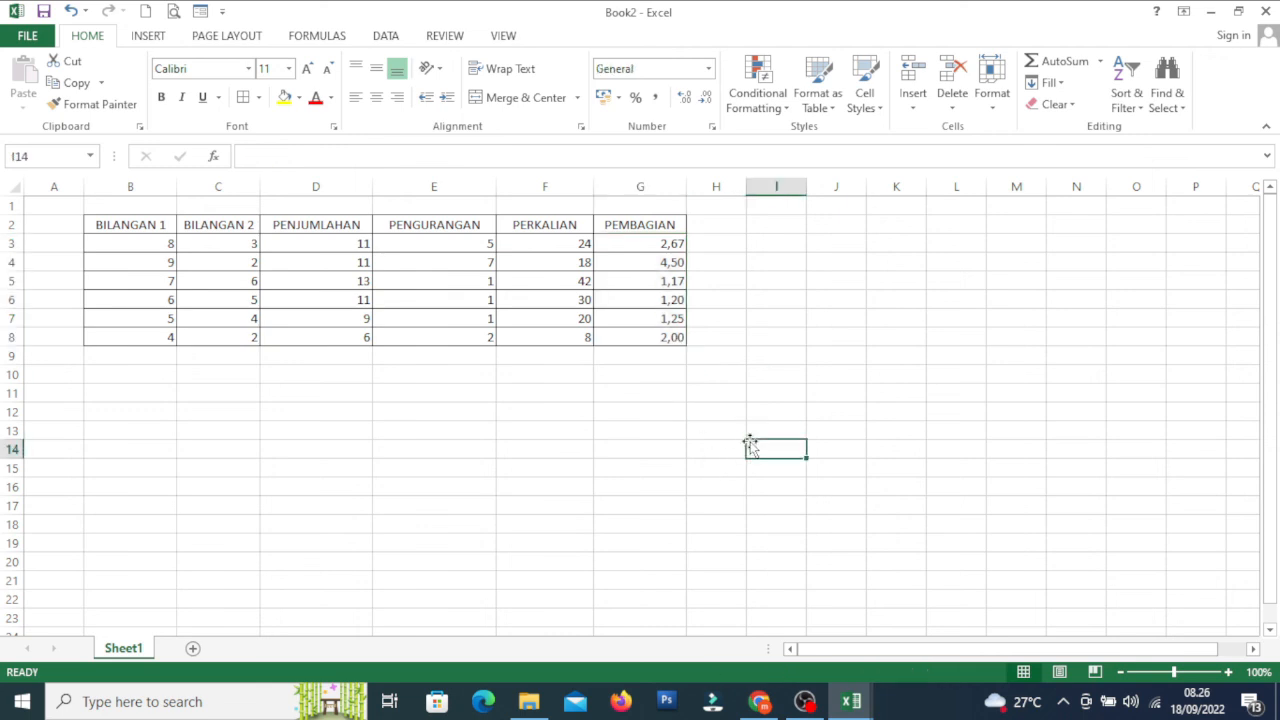